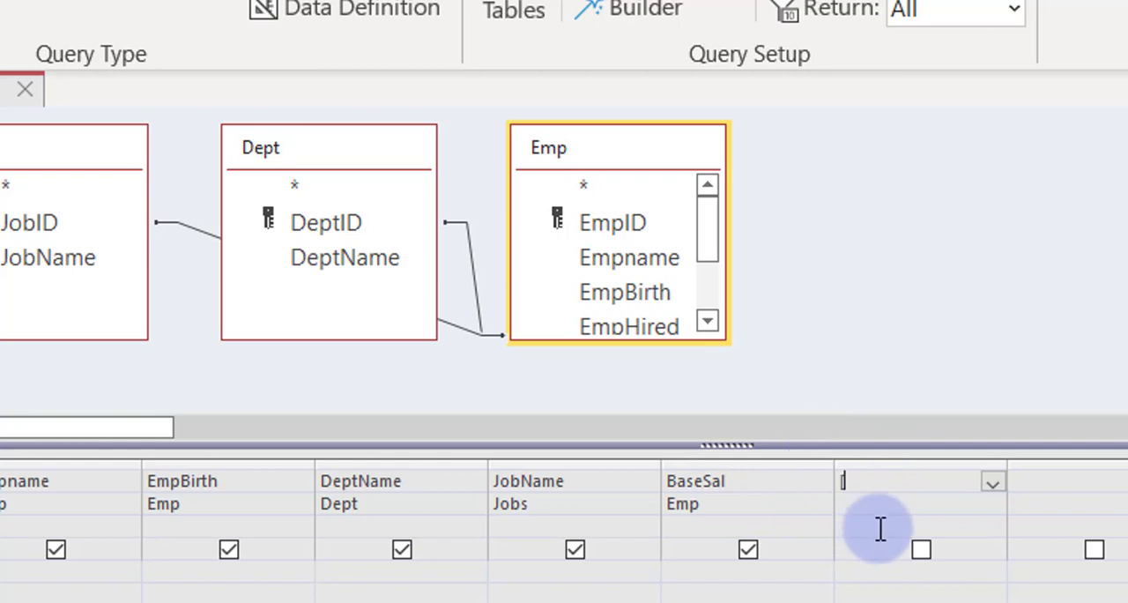
Step: Add a calculated field [BaseSal]*.1 after BaseSal and run the query to compare its values with the base salaries
type("[")
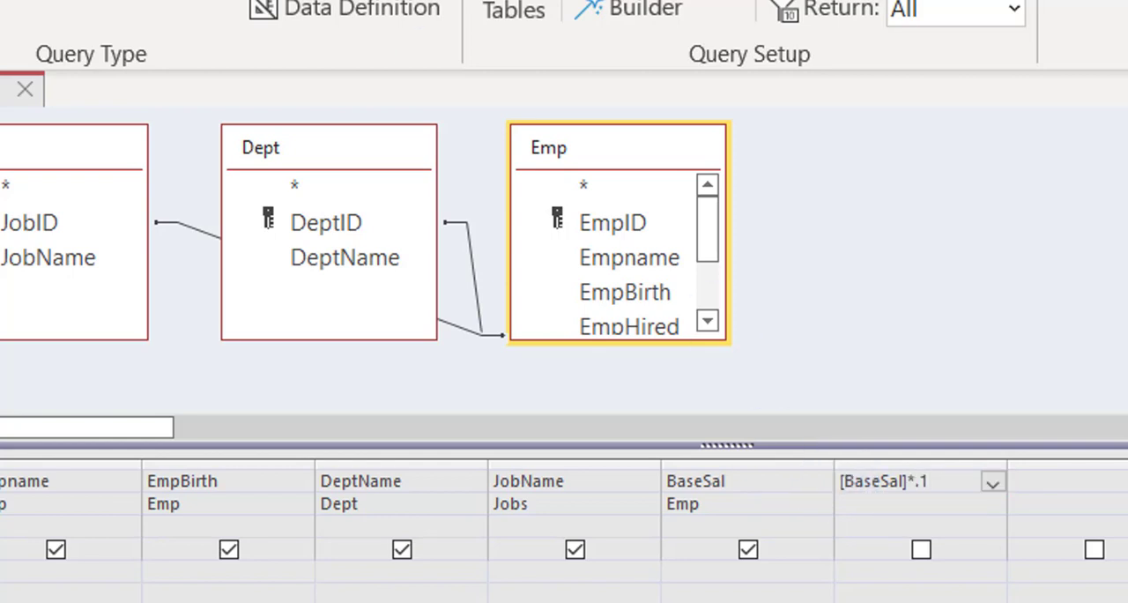
left_click(878, 509)
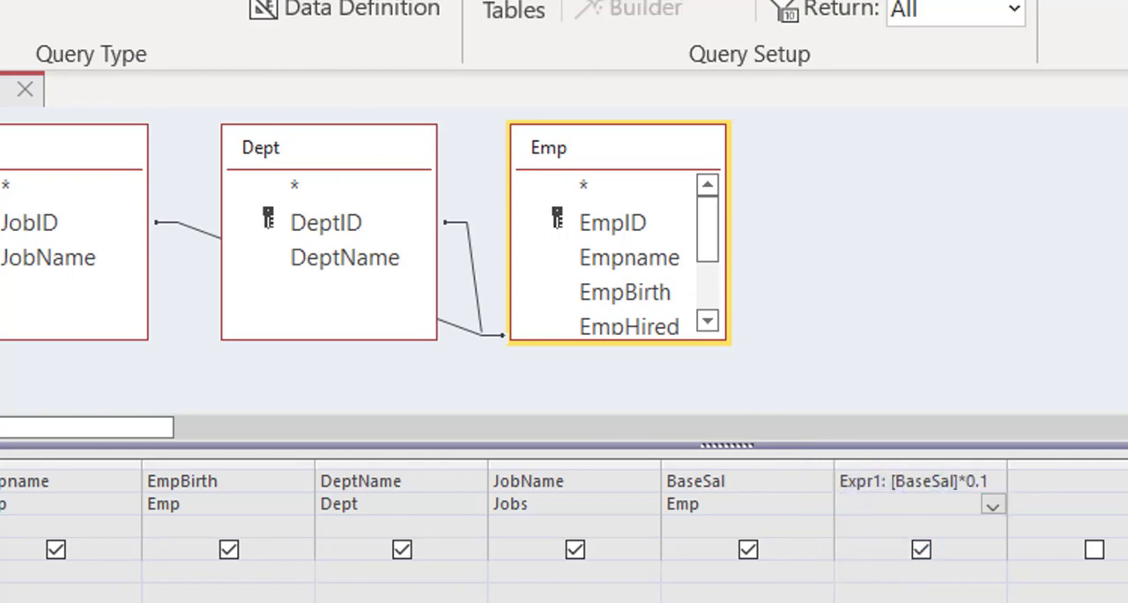
left_click(0, 11)
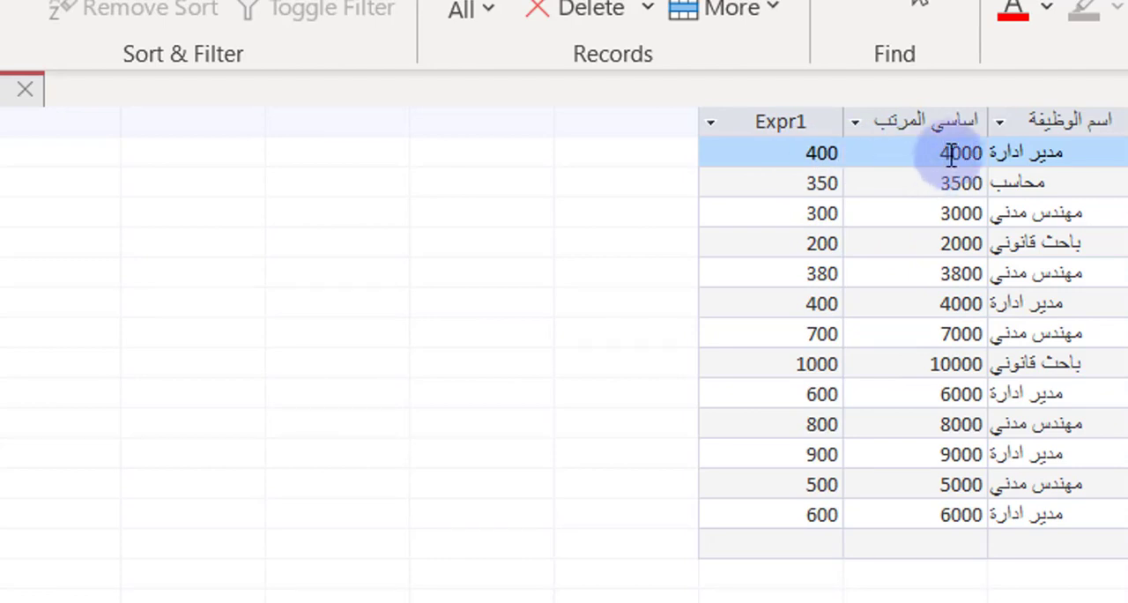
left_click(921, 154)
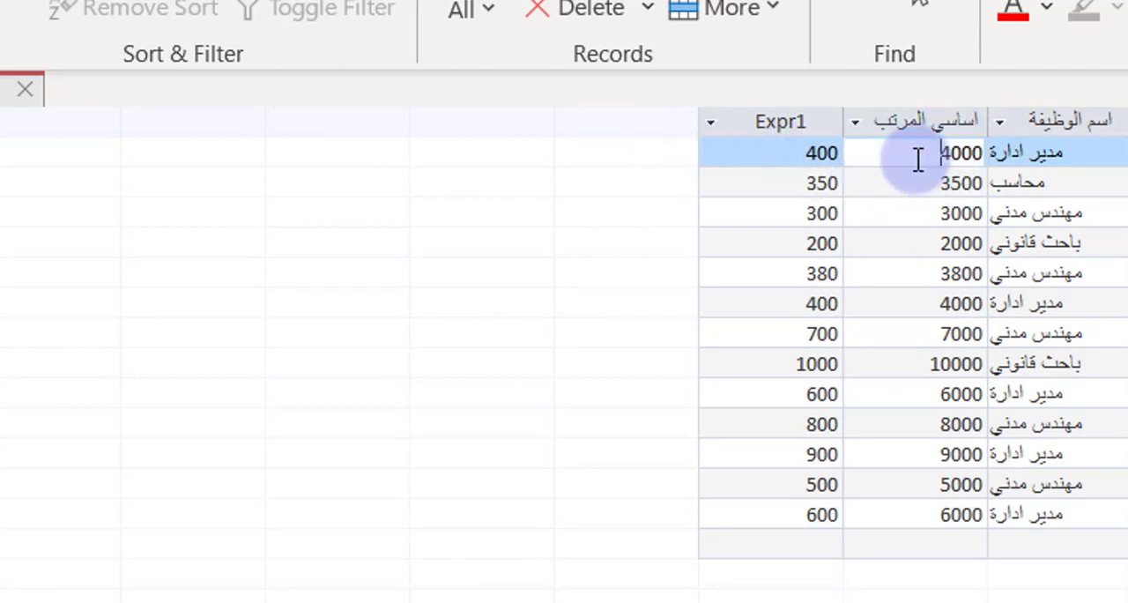
left_click(806, 153)
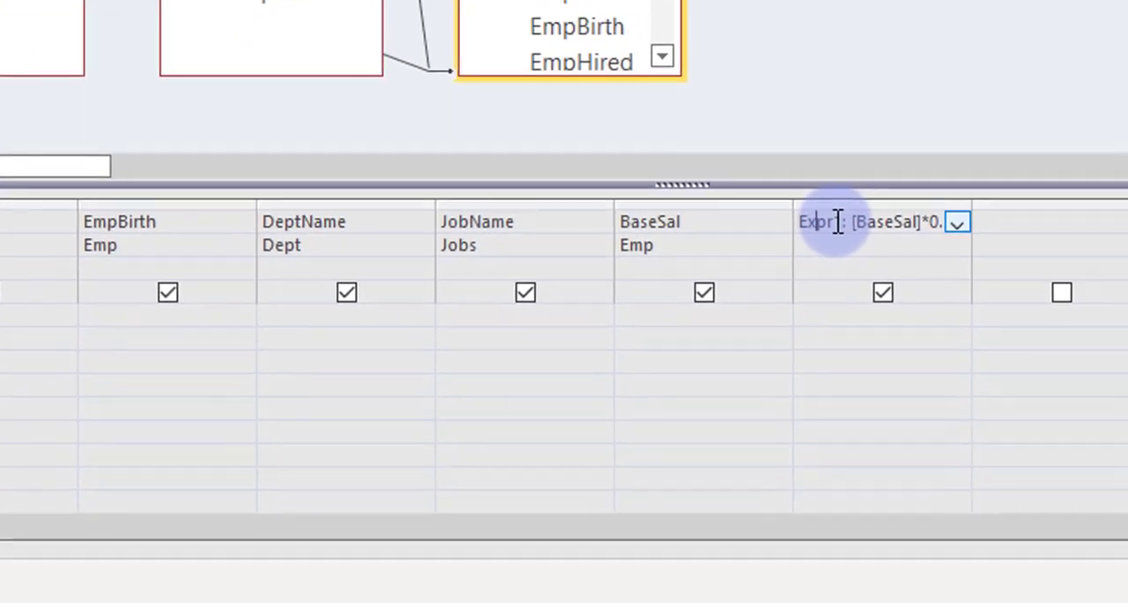
Step: Rename the Expr1 field as الضريبة على الدخل and widen its column in the query results
right_click(876, 481)
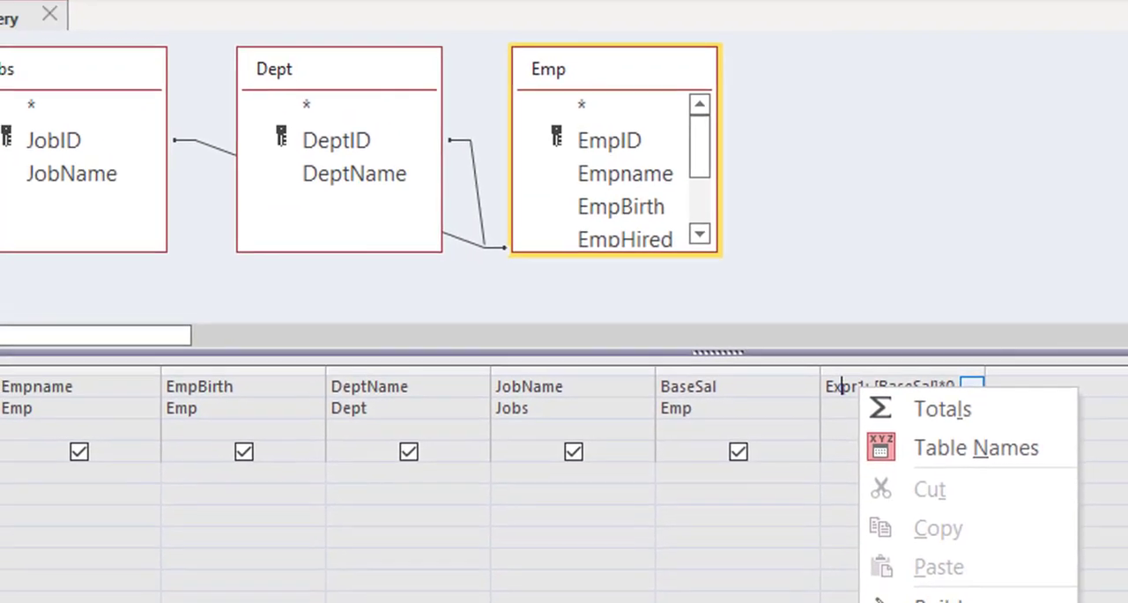
left_click(944, 602)
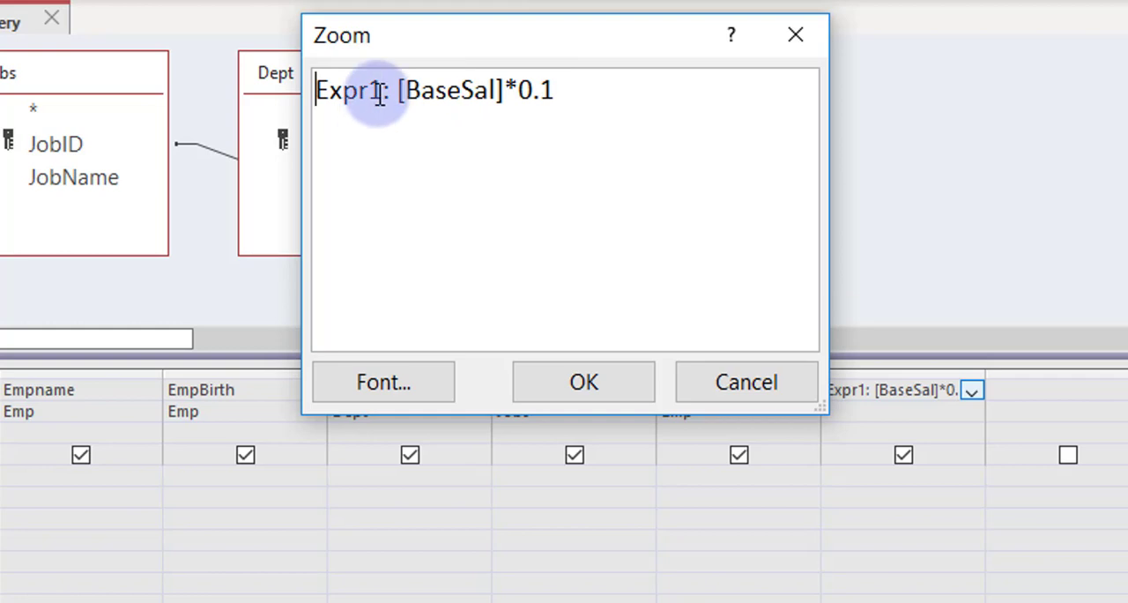
left_click_drag(382, 91, 317, 91)
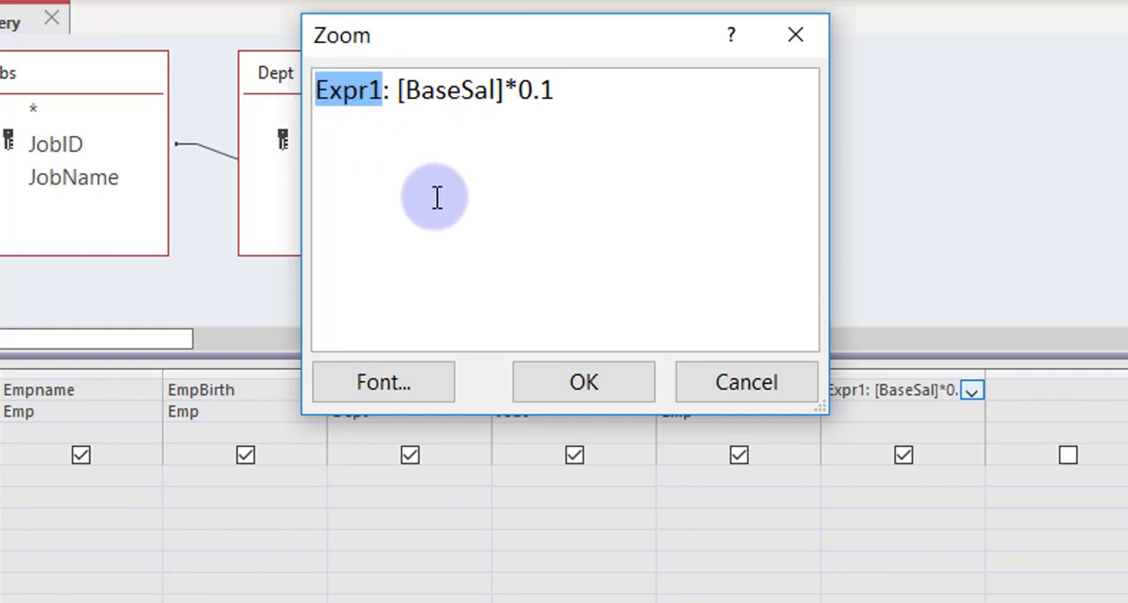
key("BackSpace")
type("الضرية")
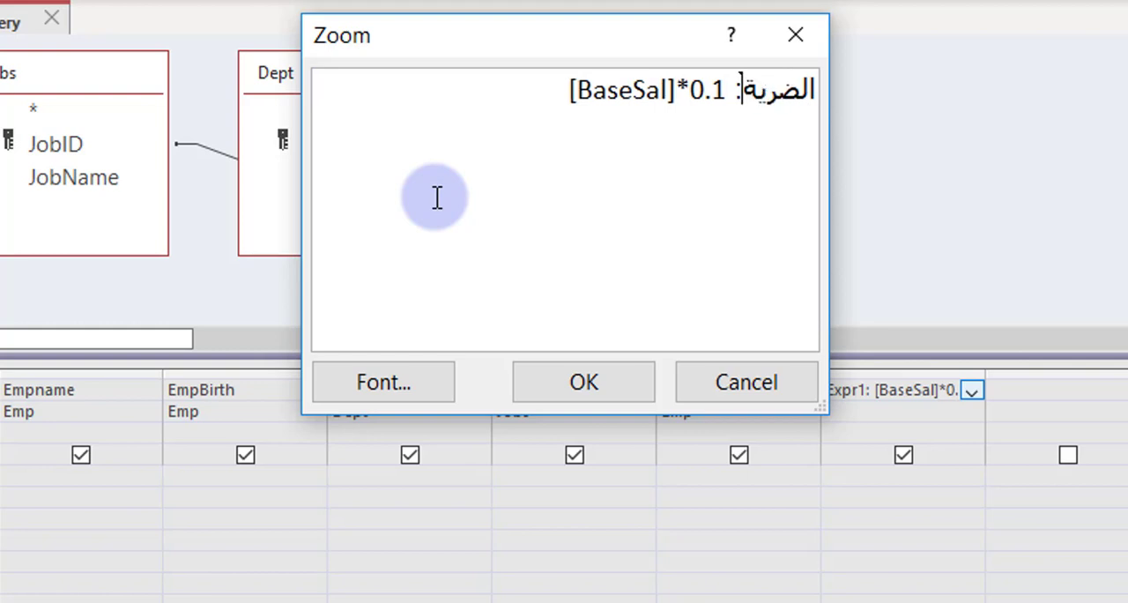
key("BackSpace")
key("BackSpace")
type("بة على الد")
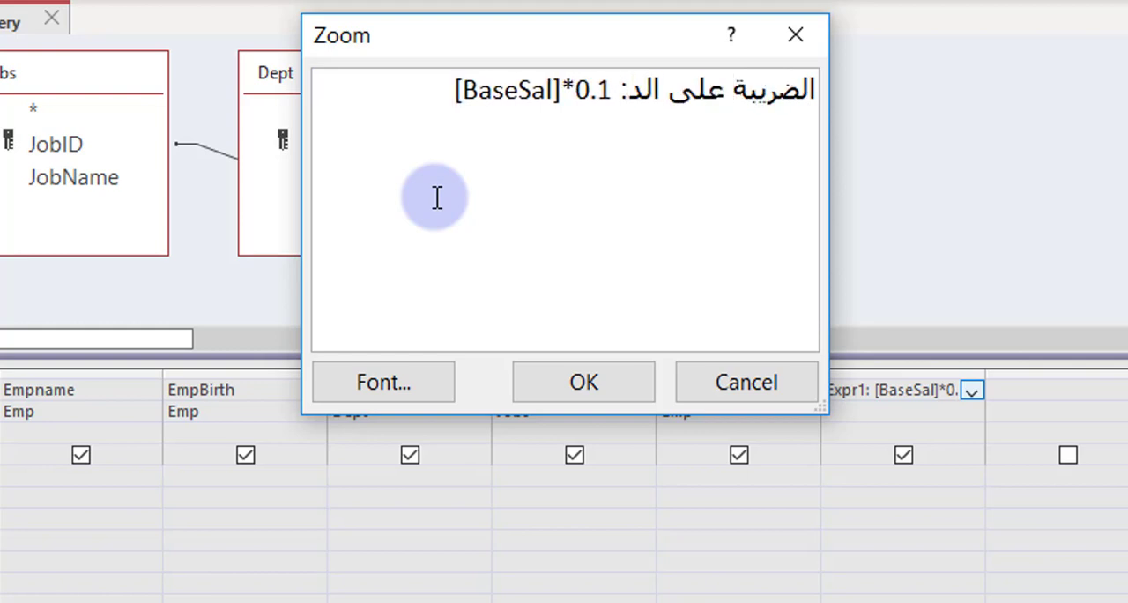
type("خل")
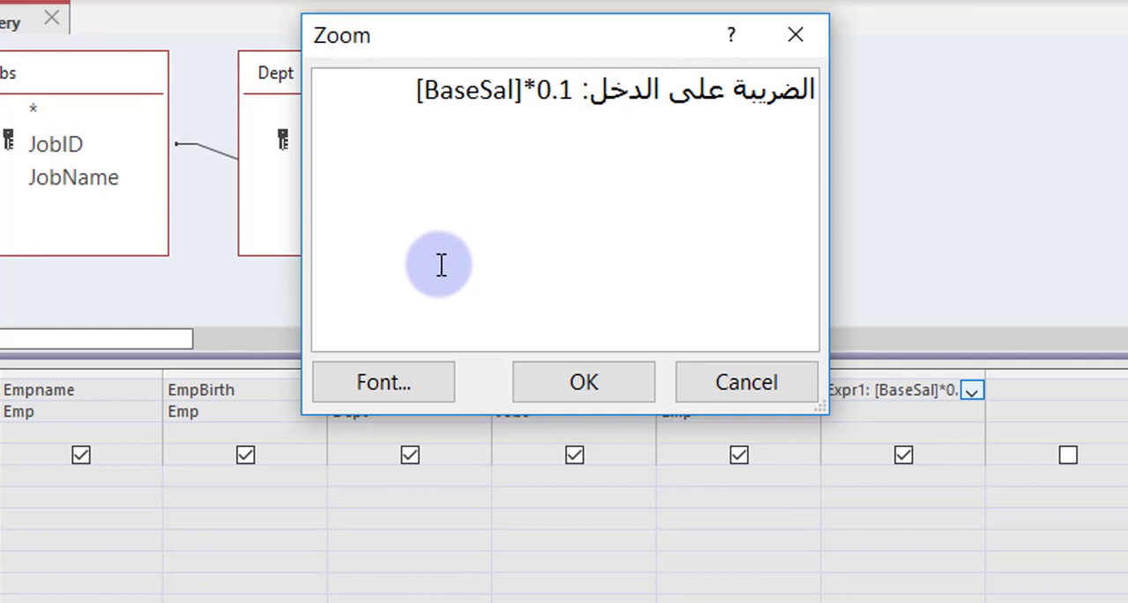
left_click(582, 381)
key("F5")
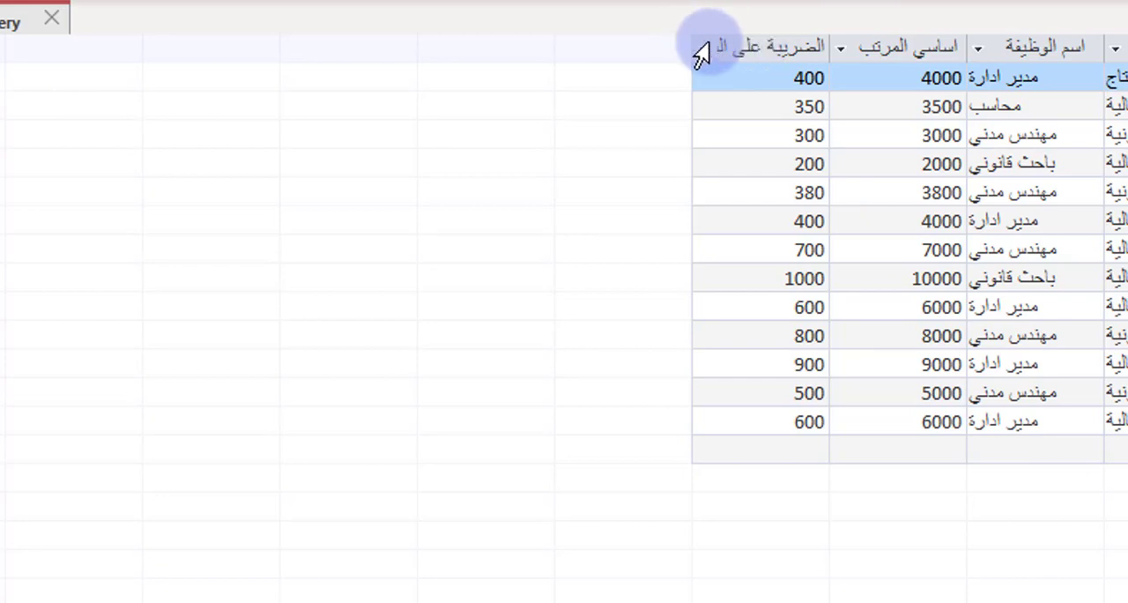
left_click_drag(611, 50, 617, 51)
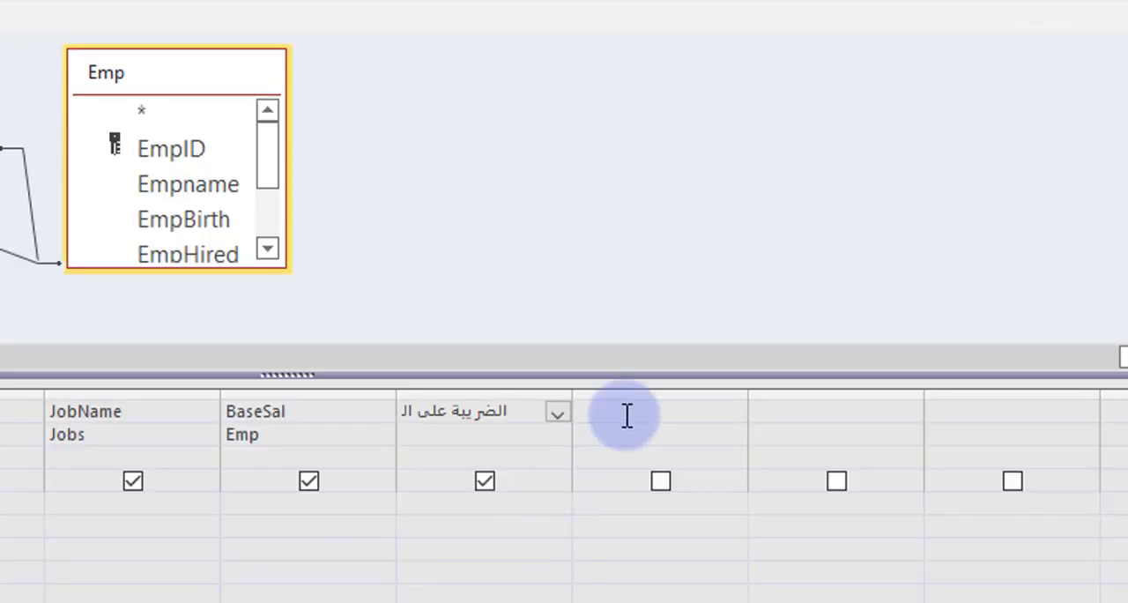
Step: Add the calculated field "الادارة التي يعمل بها : [Empname]&[DeptName]" in the next empty column and widen it in the query results
right_click(634, 413)
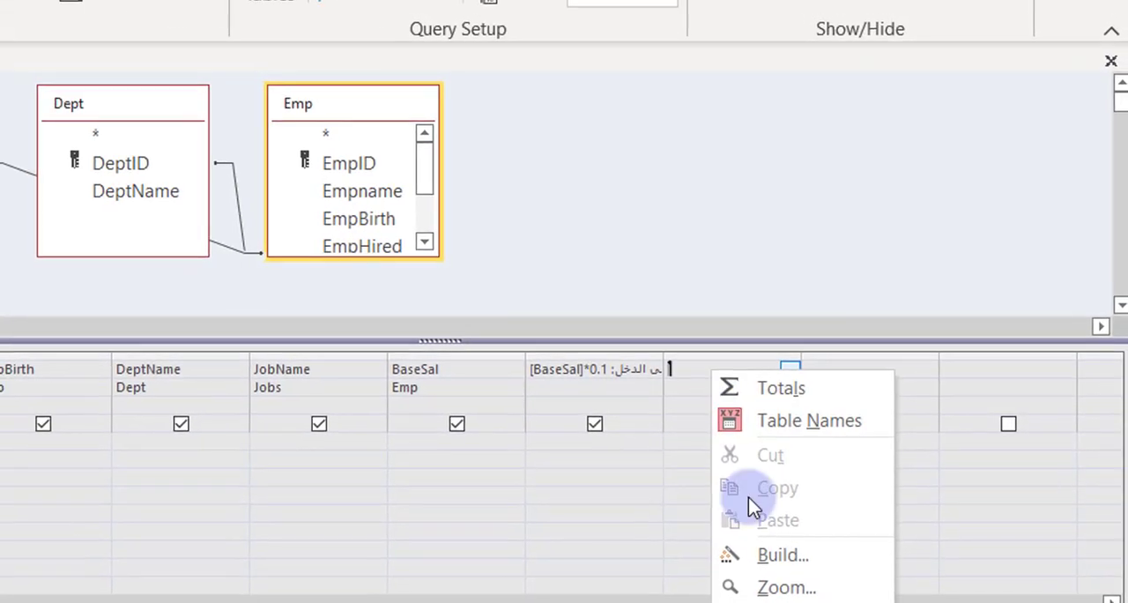
left_click(786, 587)
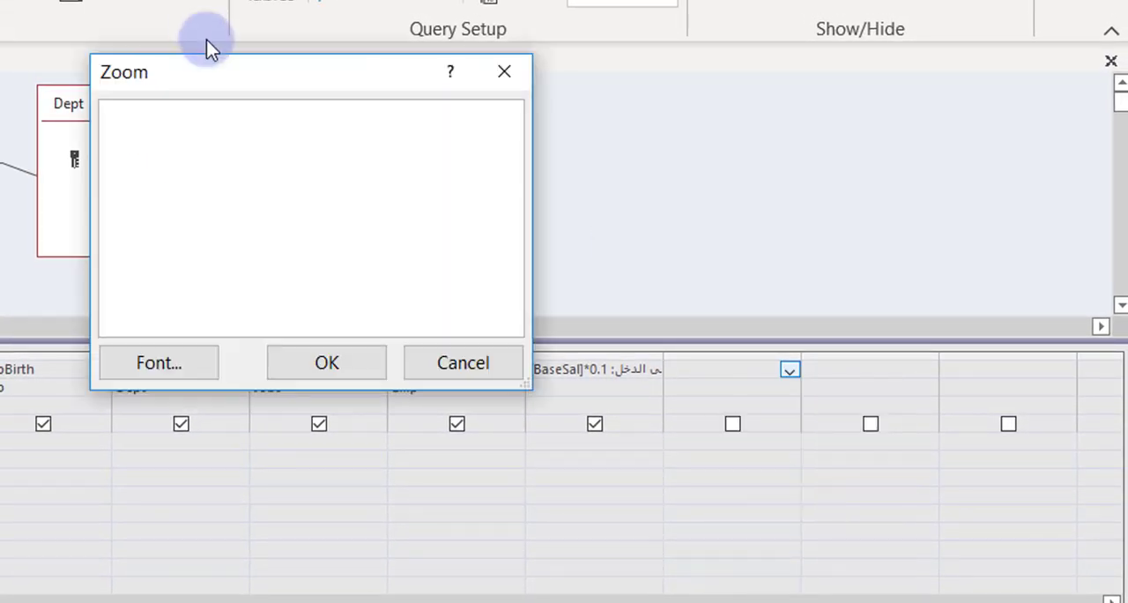
left_click_drag(449, 63, 445, 71)
left_click_drag(335, 88, 672, 14)
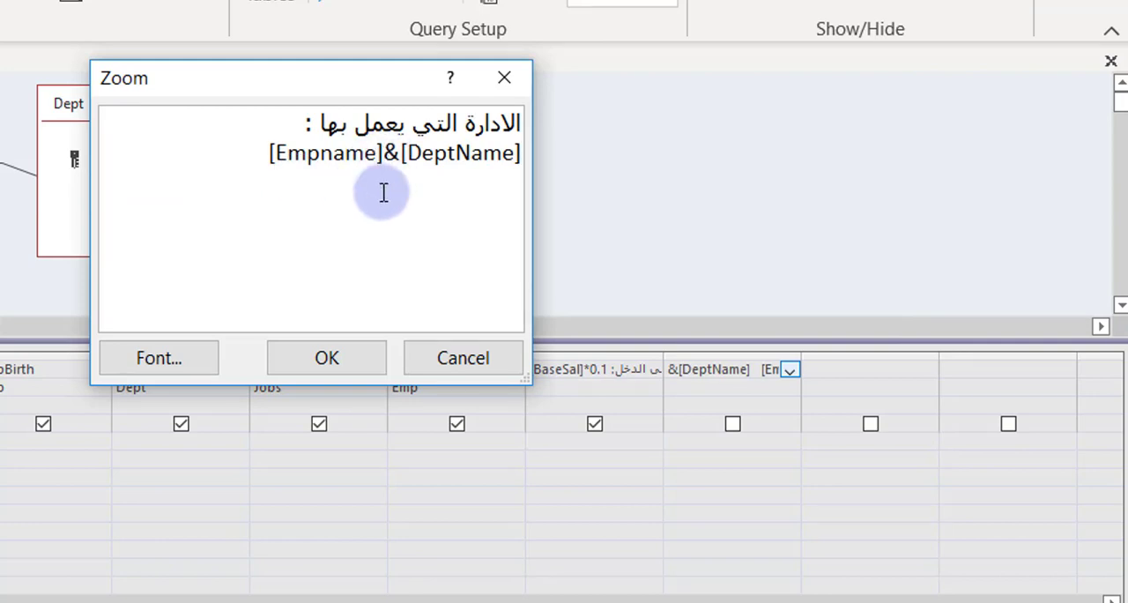
left_click(330, 356)
left_click(710, 390)
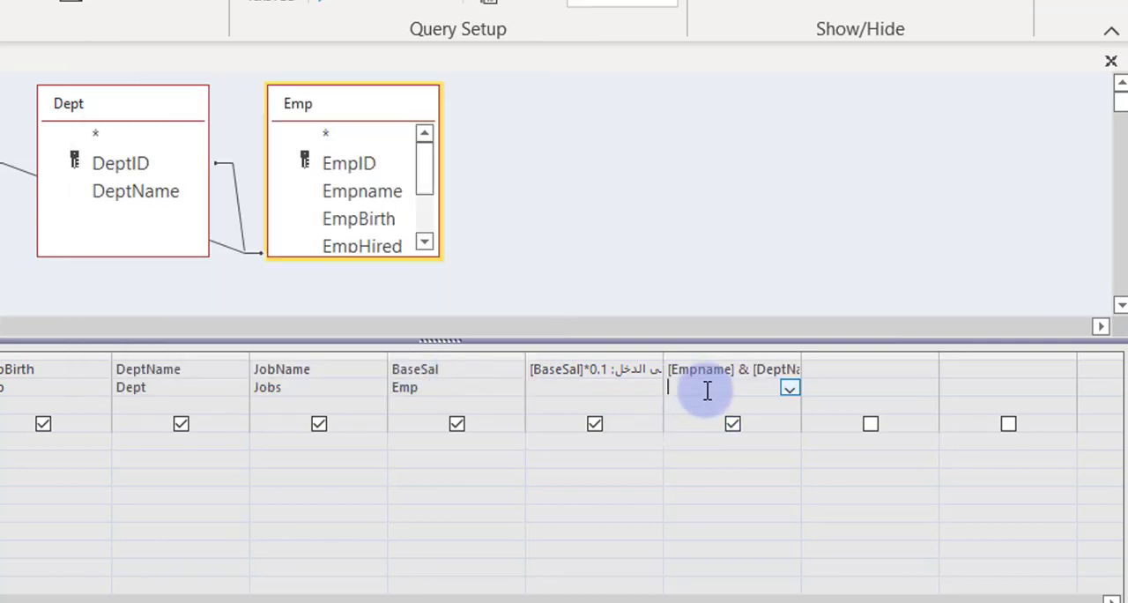
left_click(0, 0)
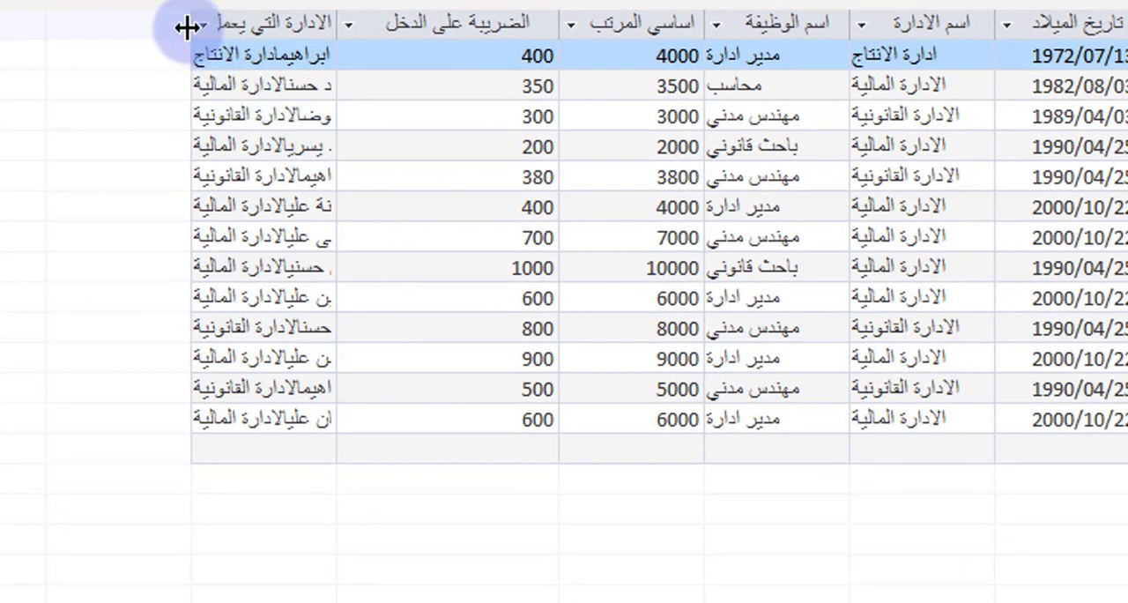
left_click_drag(187, 27, 40, 27)
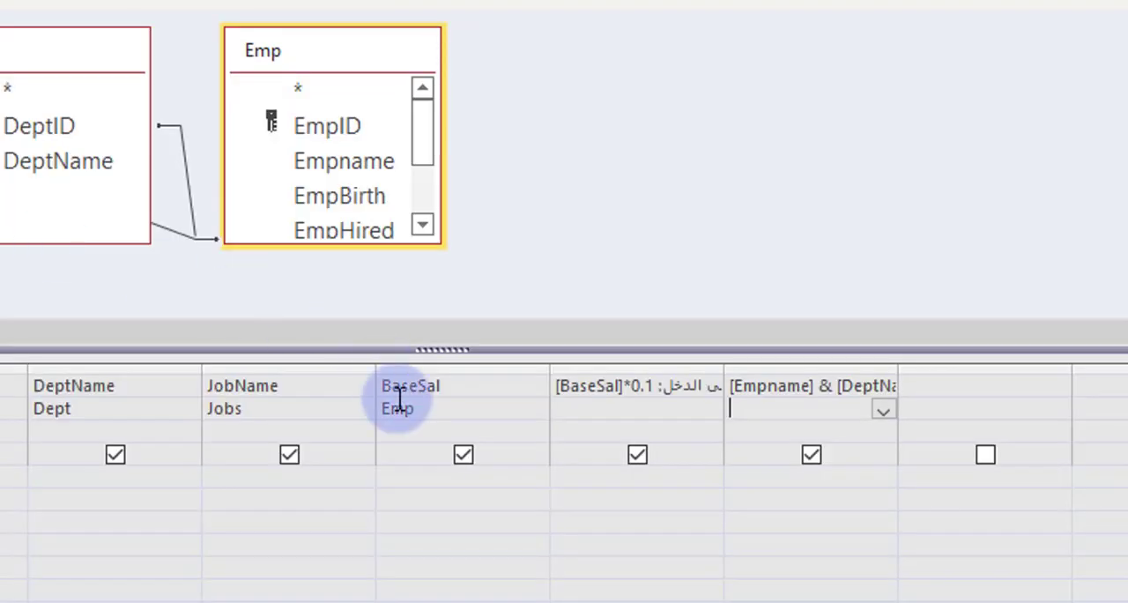
Step: Insert the text " يعمل ب " between [Empname] and [DeptName] in the combined field's expression and run the query
left_click(773, 389)
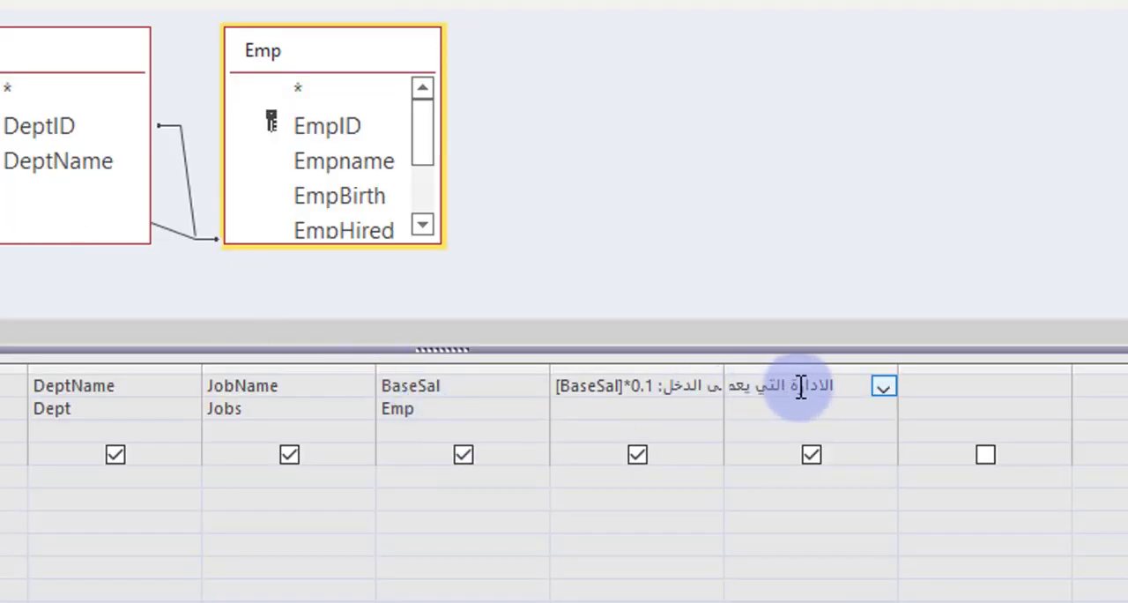
right_click(798, 393)
left_click(882, 602)
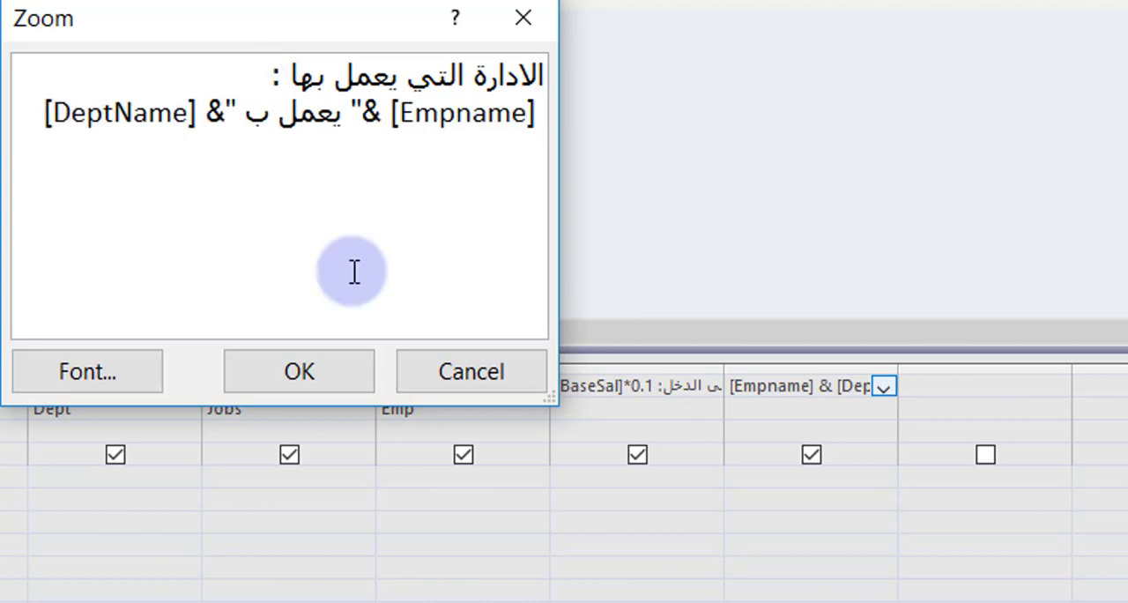
left_click(317, 370)
left_click(782, 412)
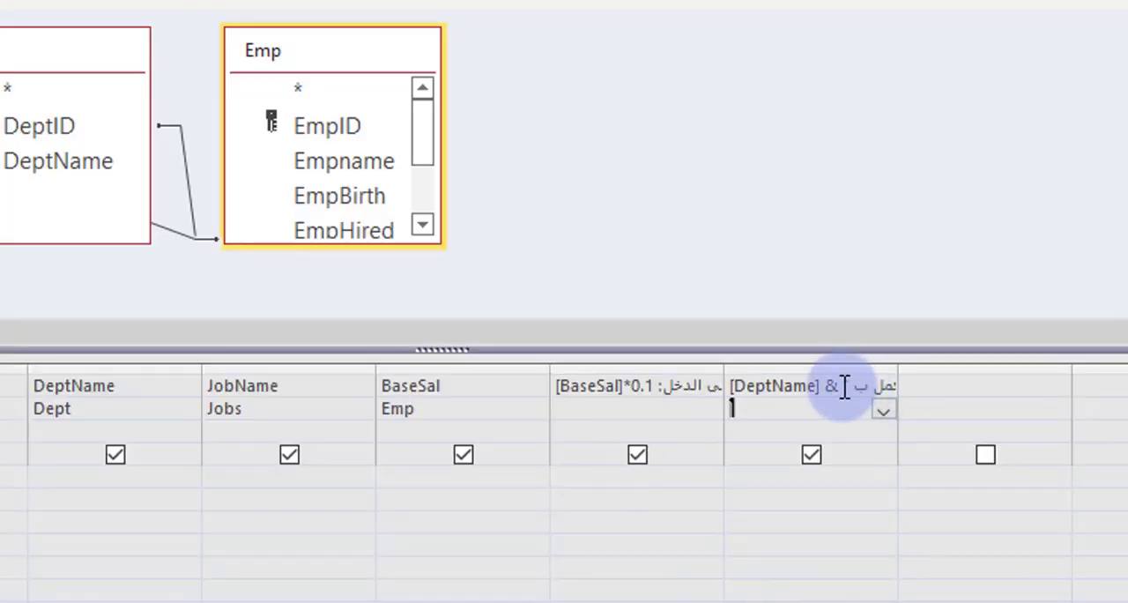
Step: Remove the space after ب in the combined field's quoted text and rerun the query
left_click(851, 390)
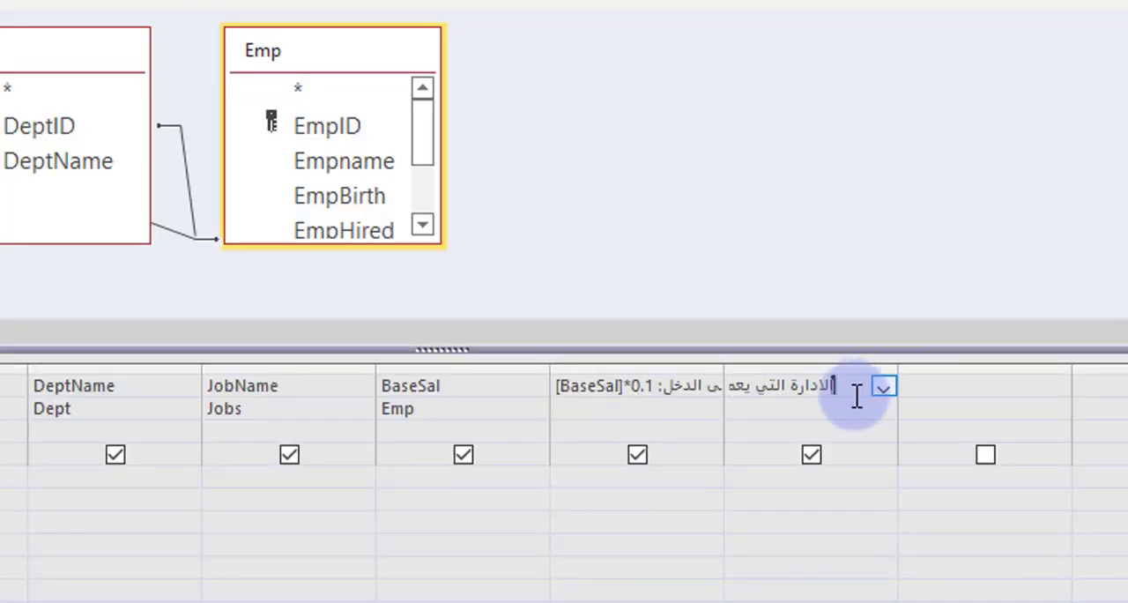
right_click(784, 377)
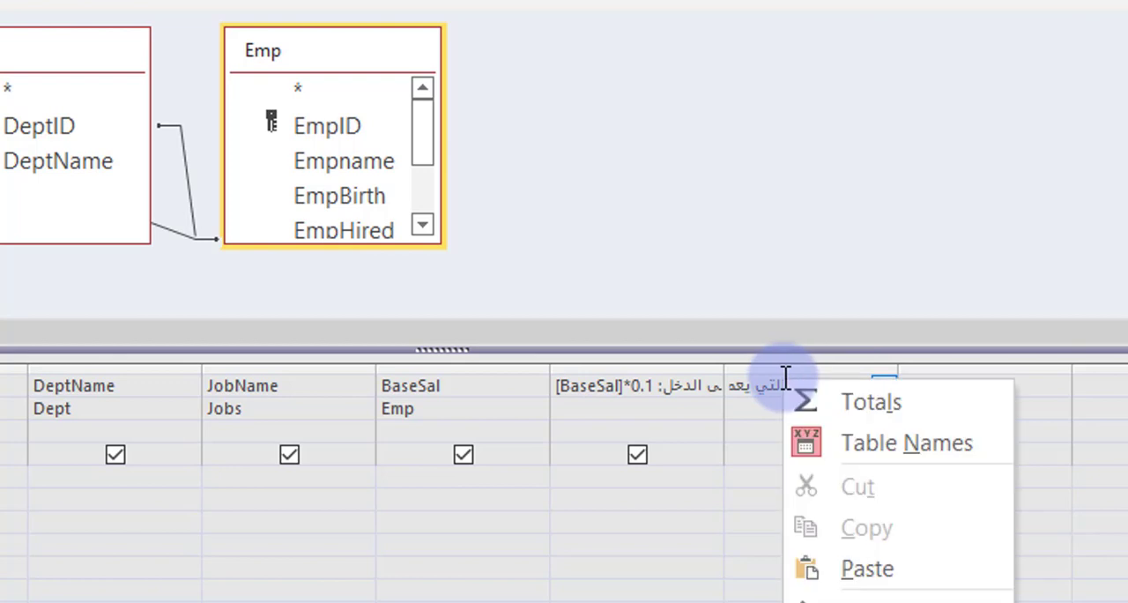
left_click(896, 599)
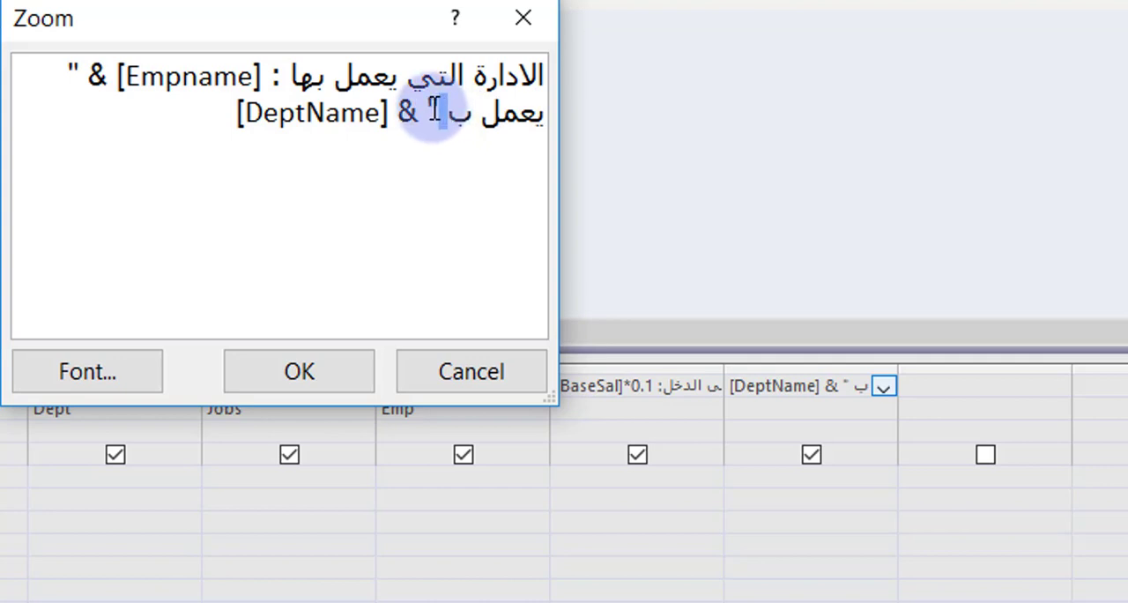
key("BackSpace")
left_click(361, 366)
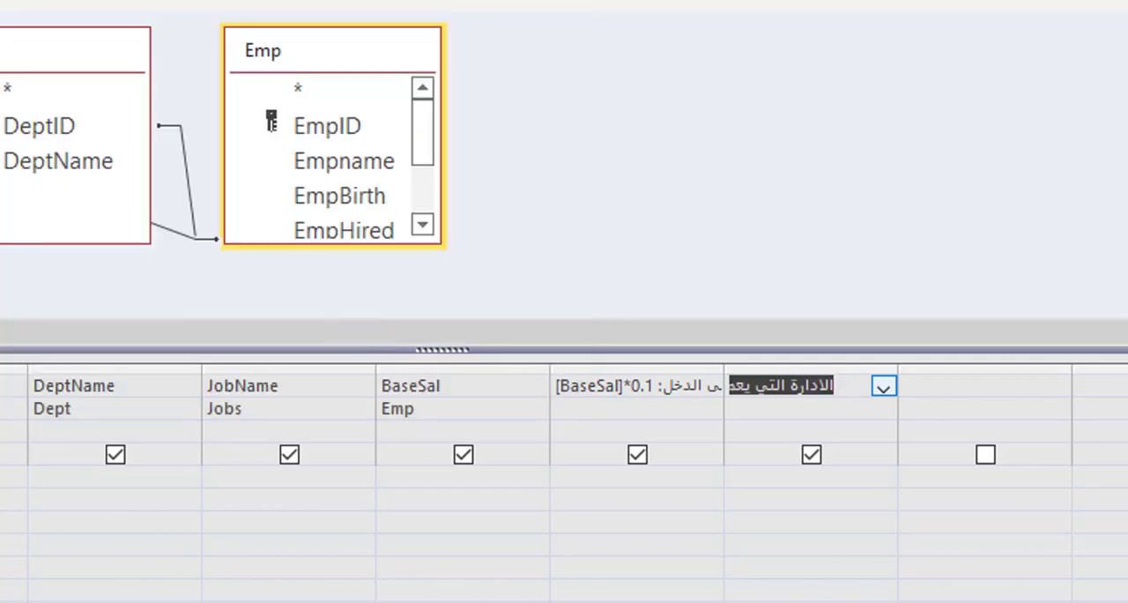
left_click(36, 3)
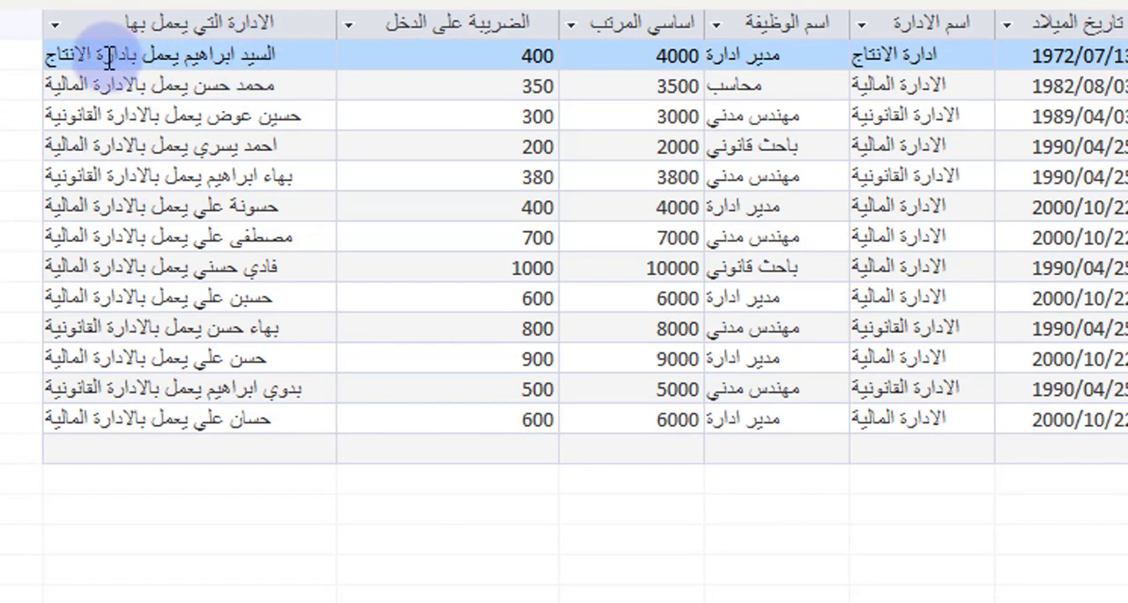
Step: Examine the full expression of the الضريبة على الدخل field in the query design, including its name, colon and formula, without changing it
left_click(35, 4)
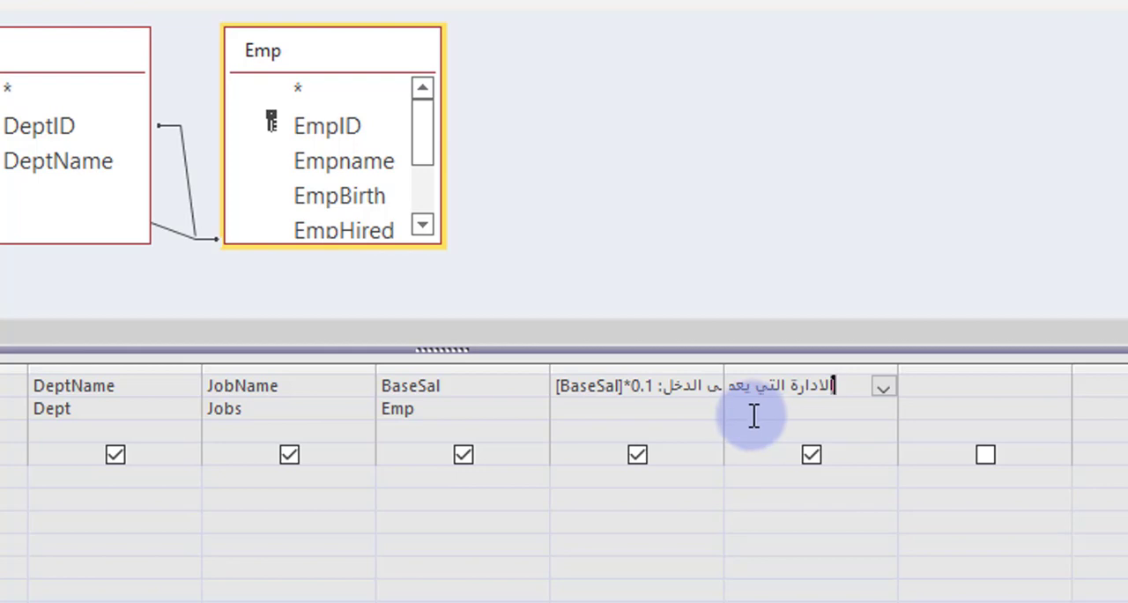
left_click(649, 385)
right_click(648, 385)
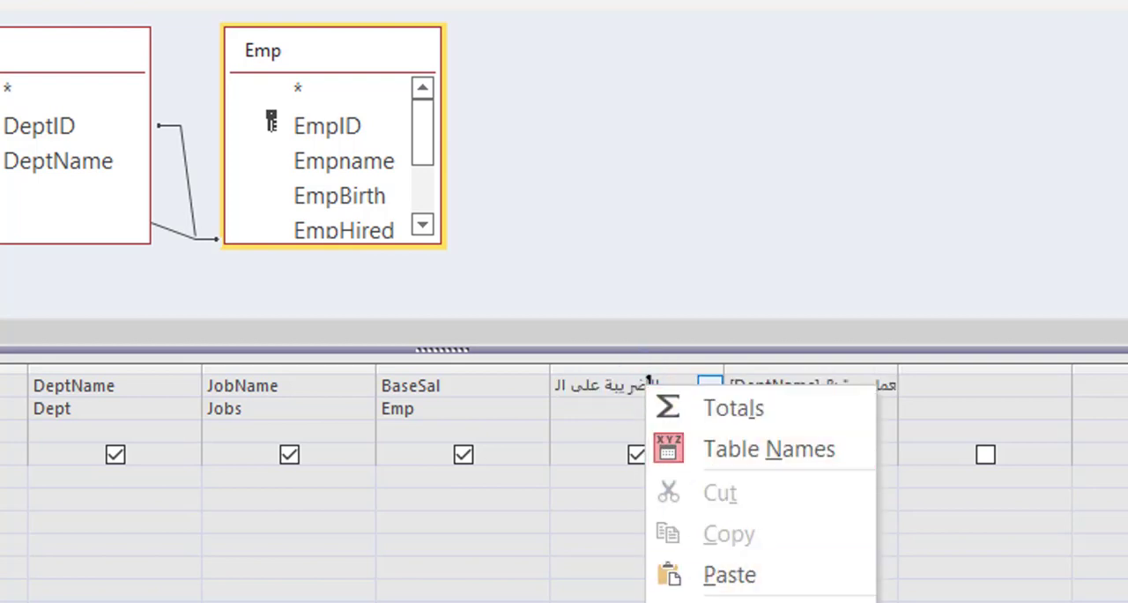
left_click(697, 602)
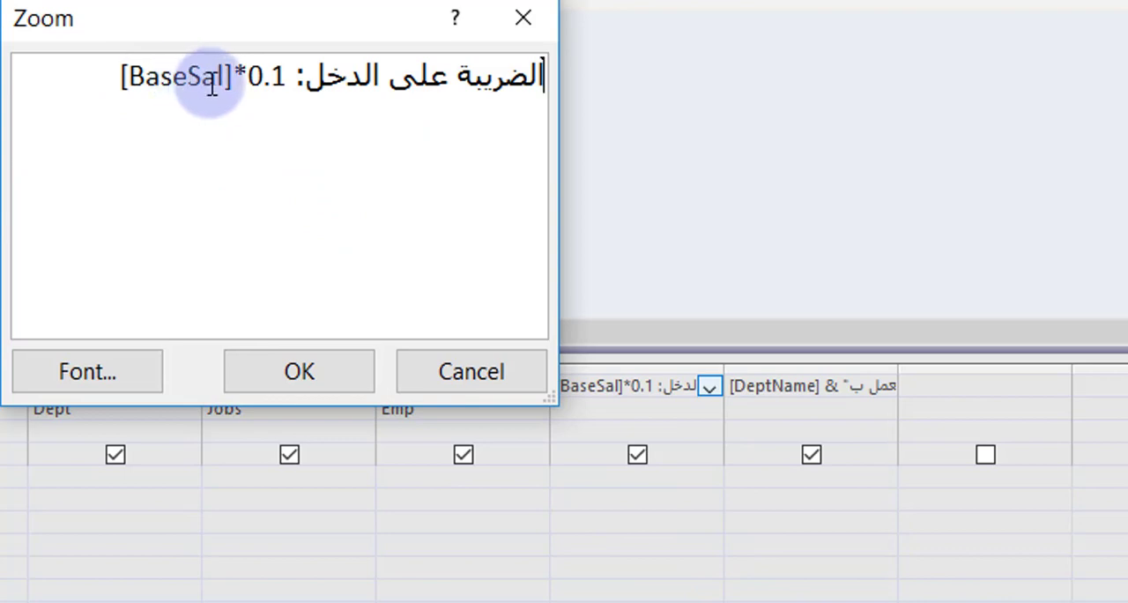
left_click(471, 372)
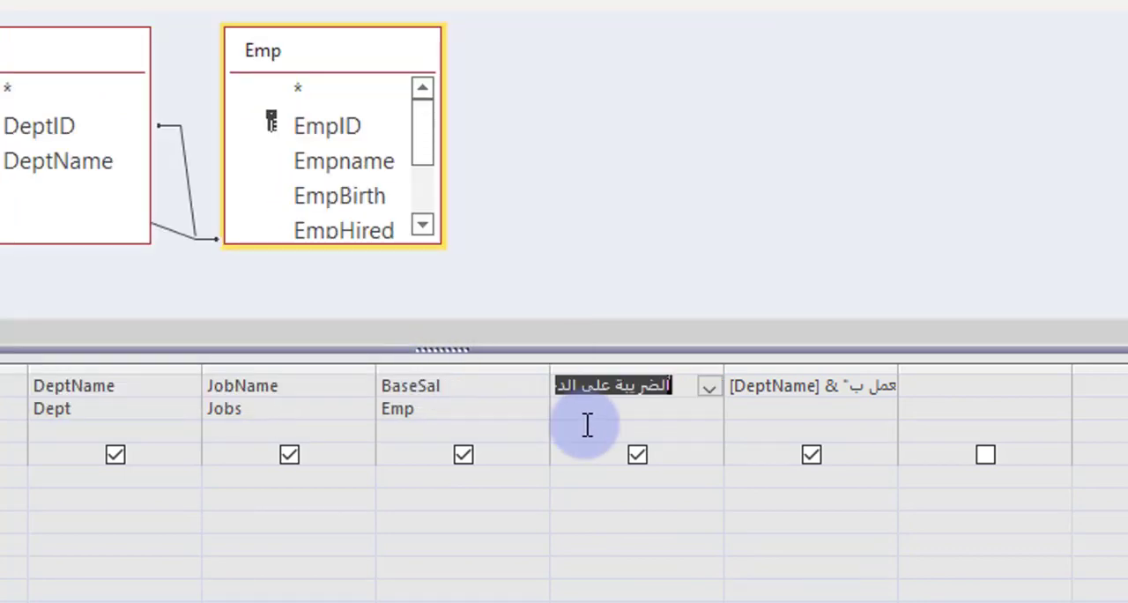
left_click(602, 404)
left_click(604, 382)
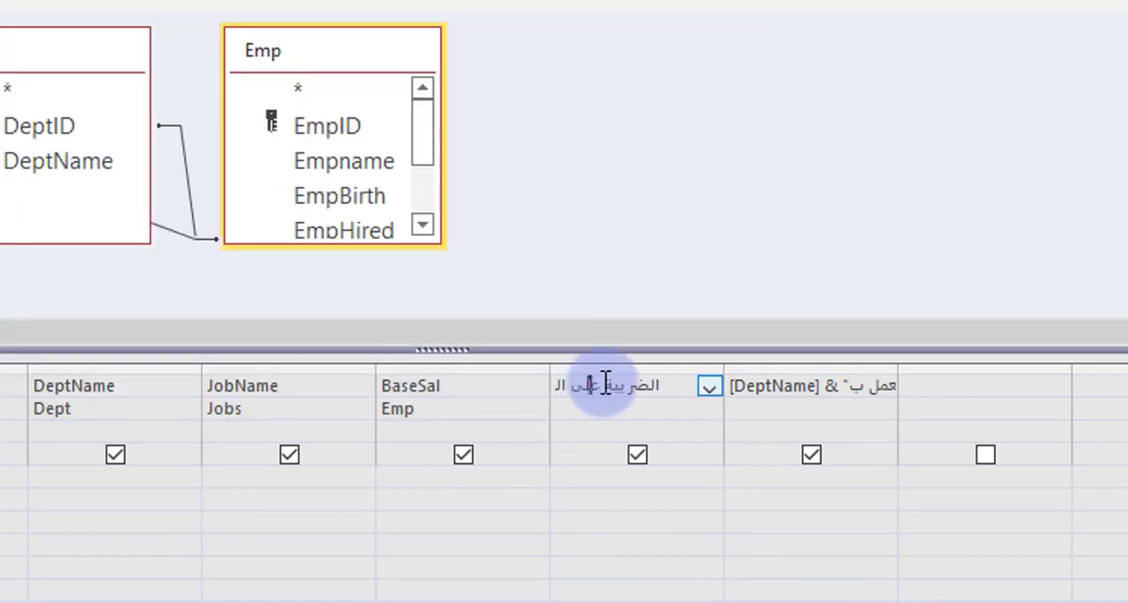
right_click(604, 379)
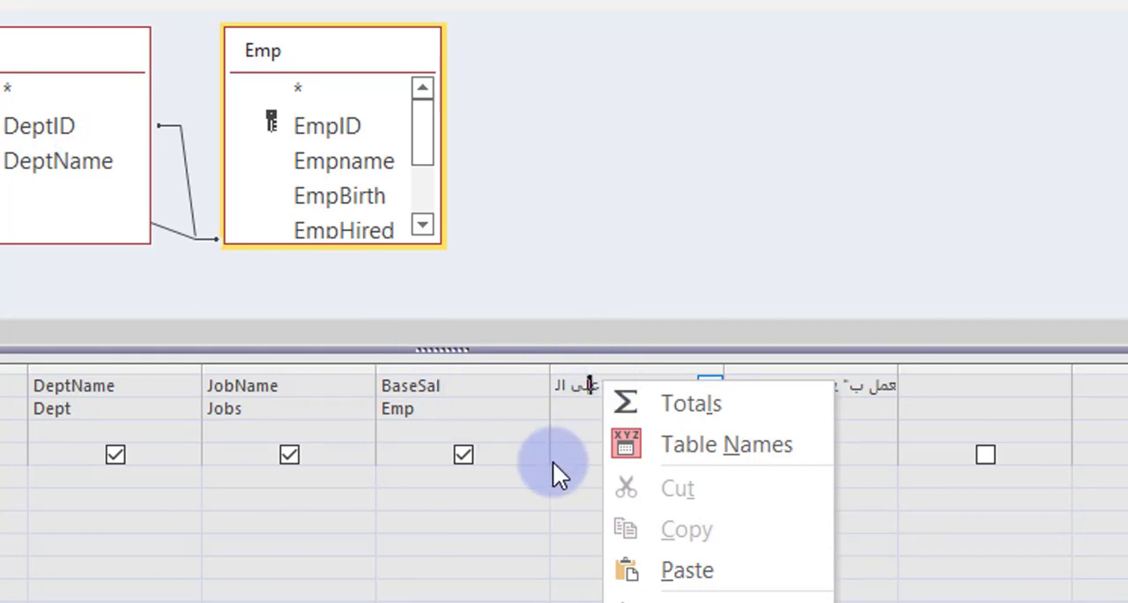
left_click(614, 602)
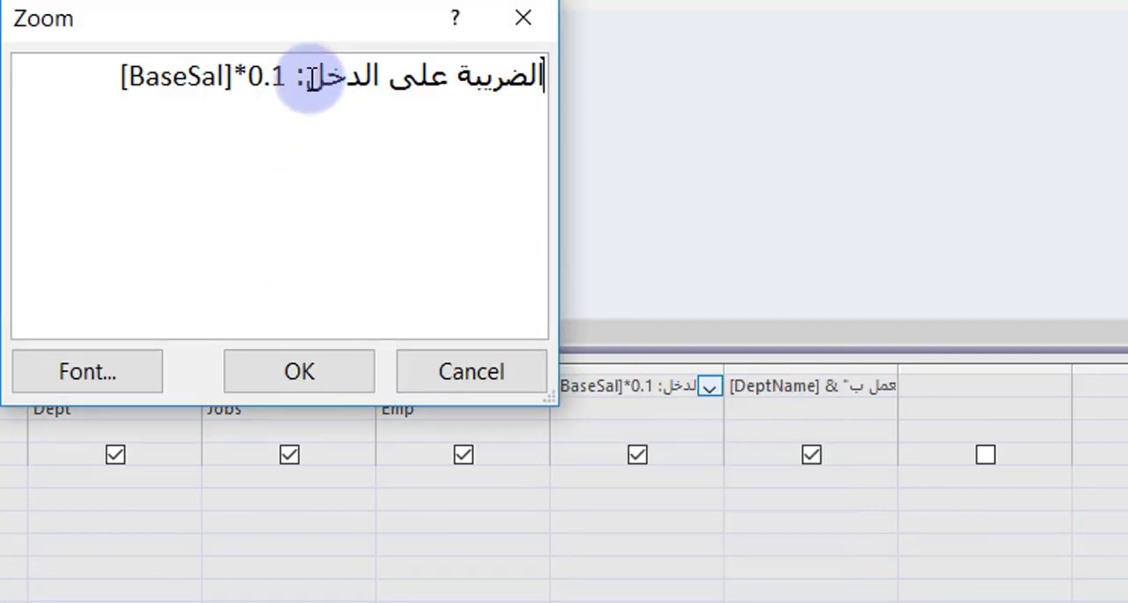
left_click_drag(304, 76, 591, 101)
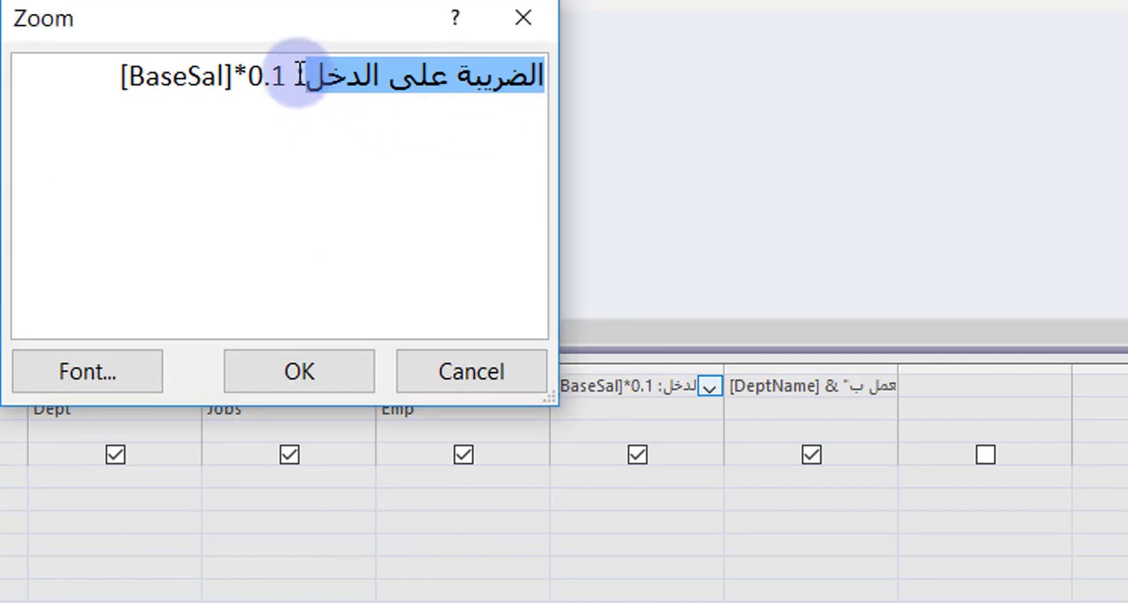
left_click_drag(294, 75, 304, 78)
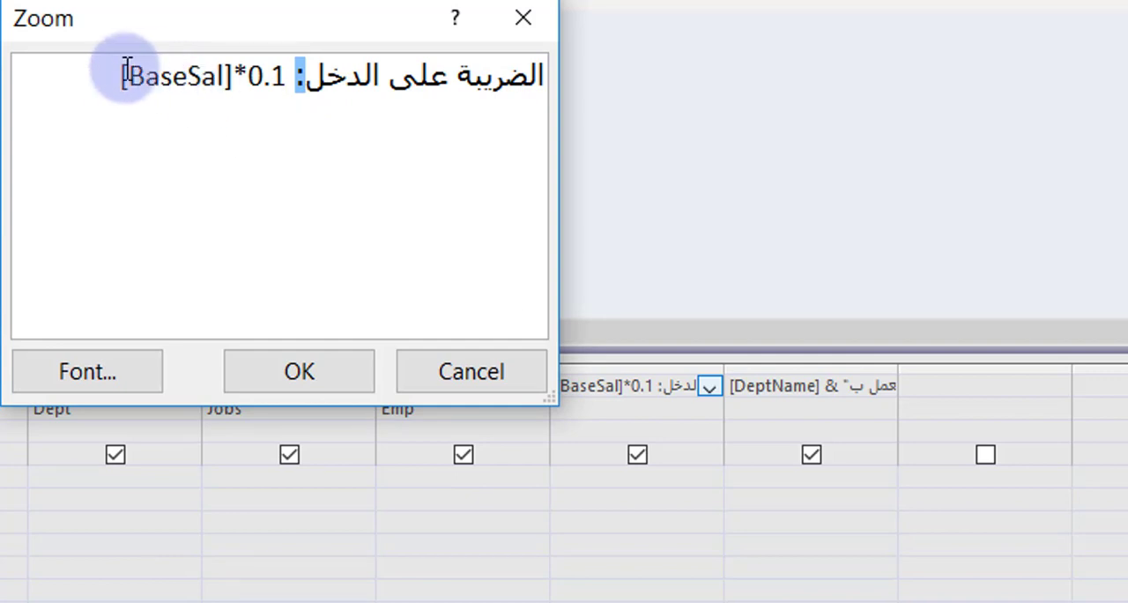
left_click_drag(119, 74, 278, 88)
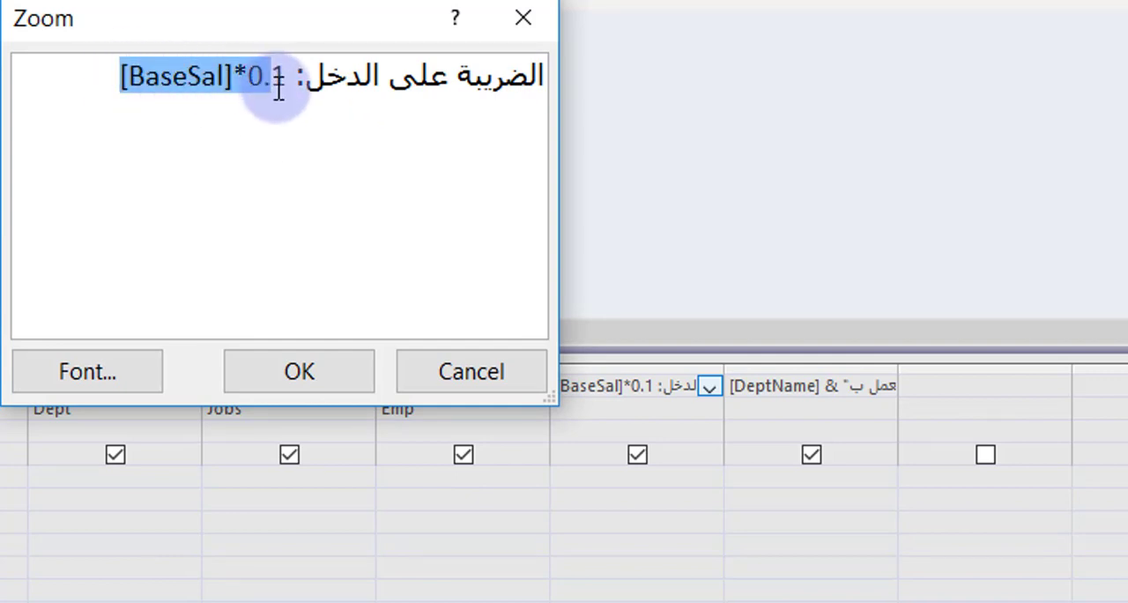
left_click(461, 368)
Step: Review the calculated columns in the query results and return to the query design
key("F5")
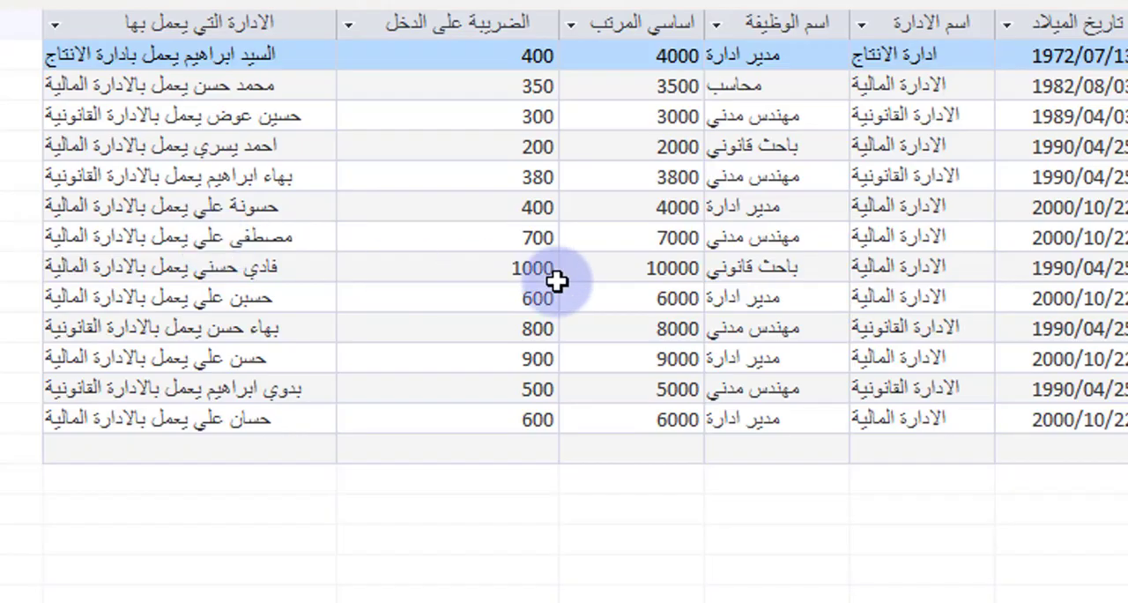
key("ctrl+comma")
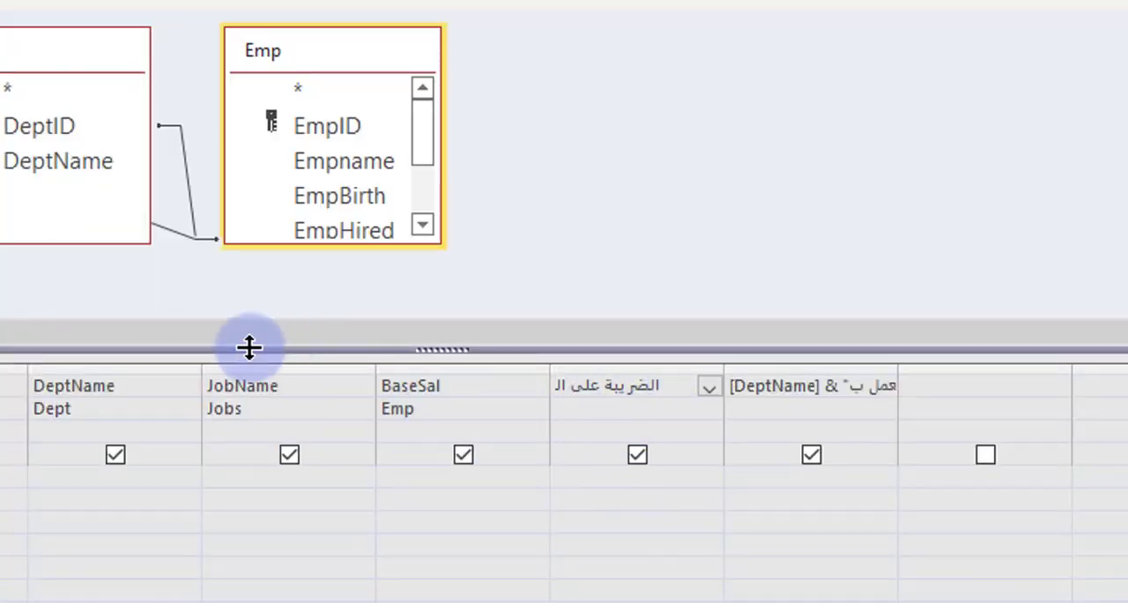
left_click(18, 2)
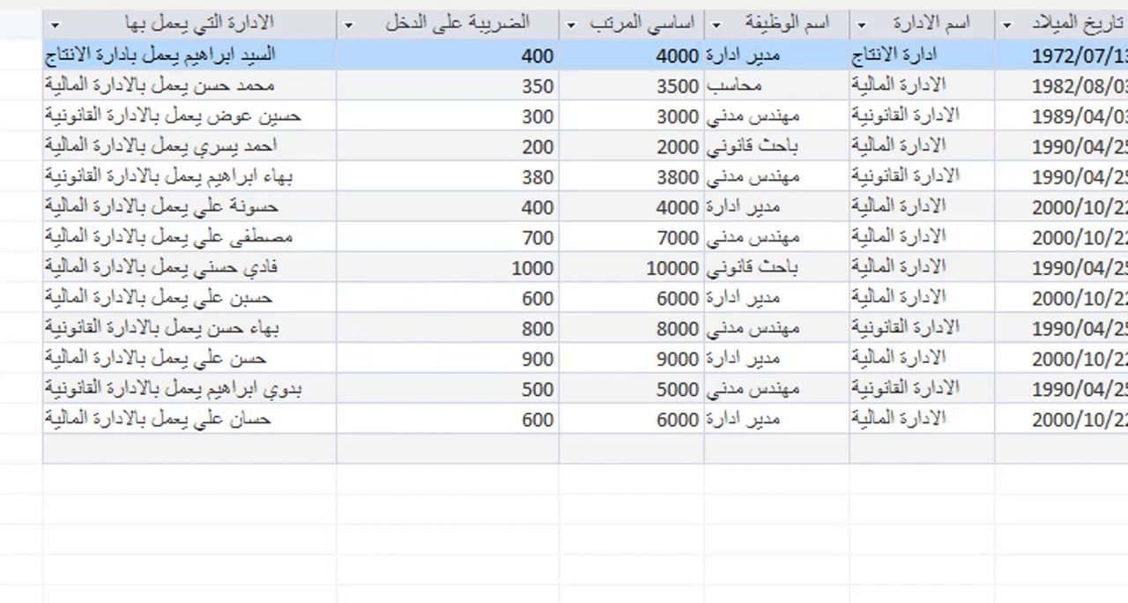
left_click(10, 1)
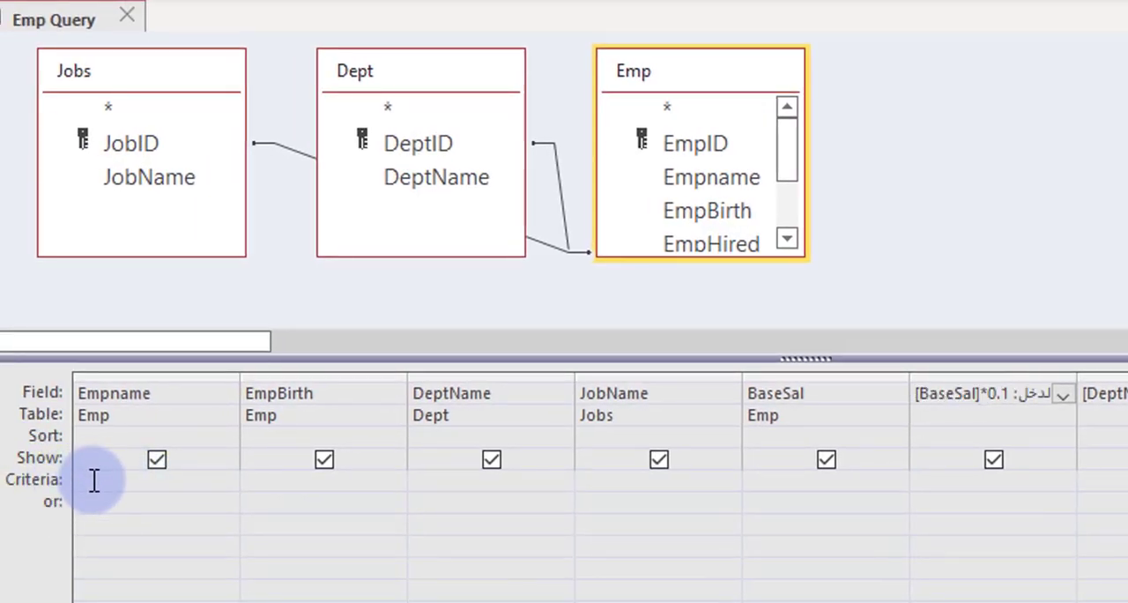
Step: Examine the Criteria and or rows beneath the Empname, EmpBirth, DeptName, JobName and BaseSal fields
left_click(93, 480)
left_click(279, 484)
left_click(432, 481)
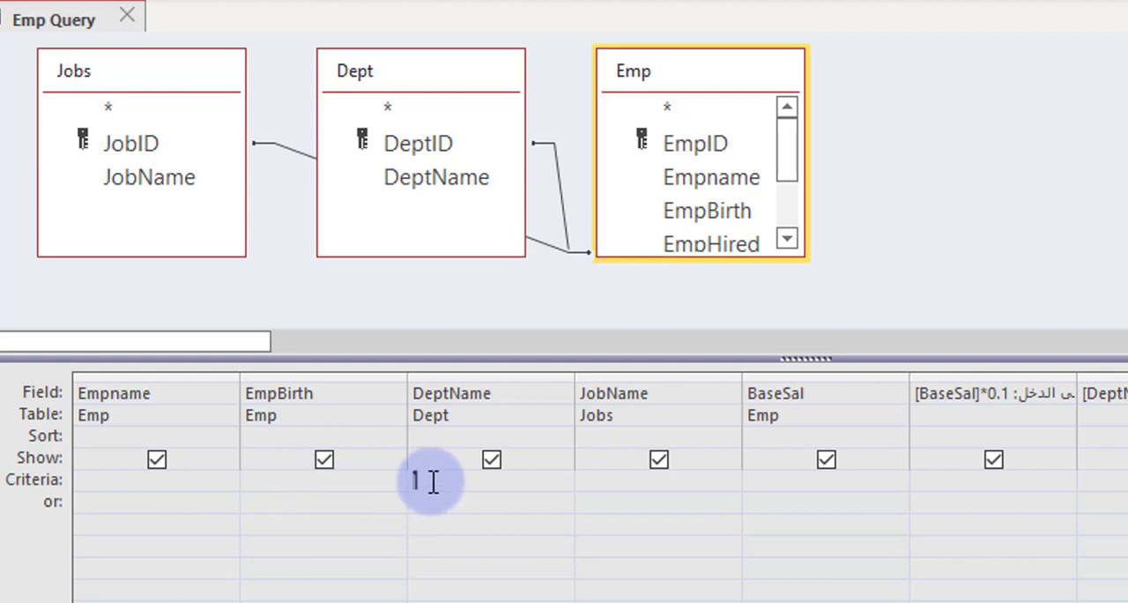
left_click(617, 482)
left_click(769, 482)
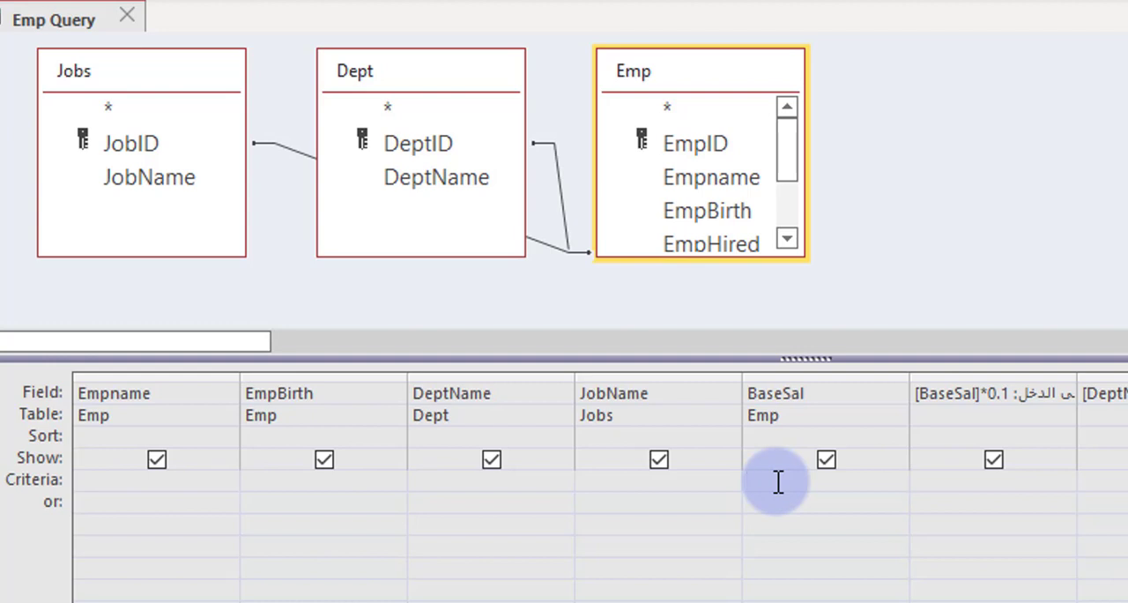
left_click(106, 487)
left_click(108, 502)
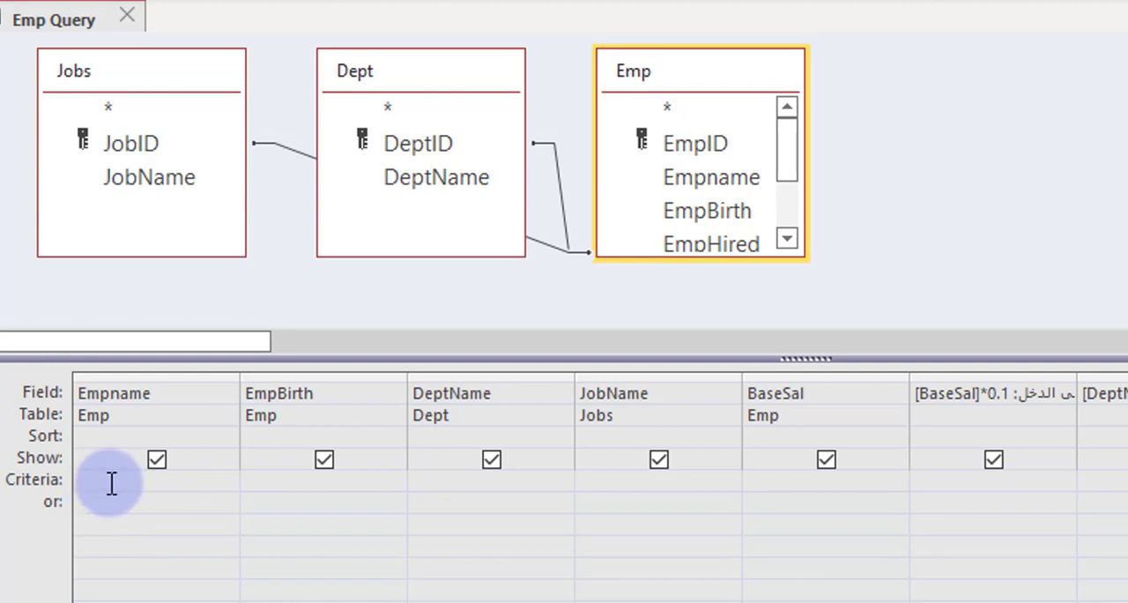
left_click(111, 481)
left_click(265, 477)
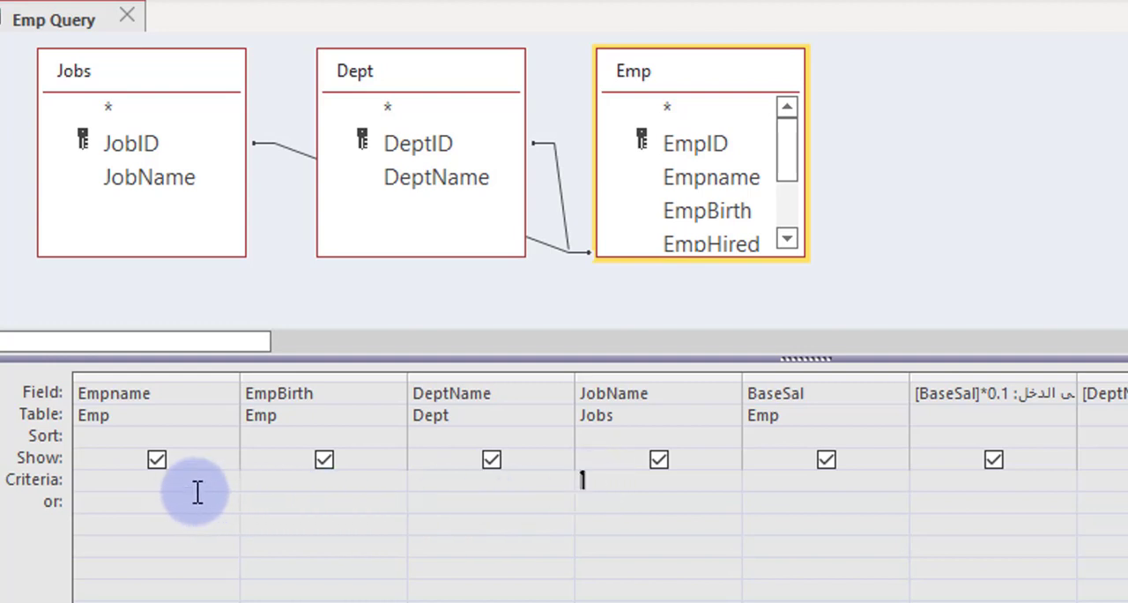
left_click(129, 484)
left_click(120, 503)
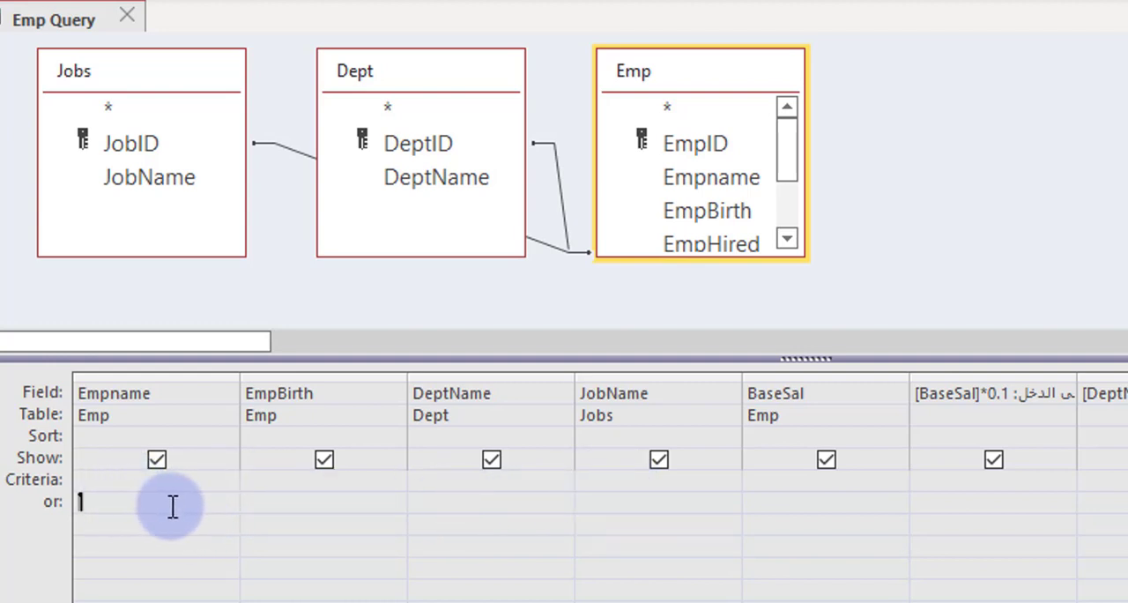
left_click(113, 483)
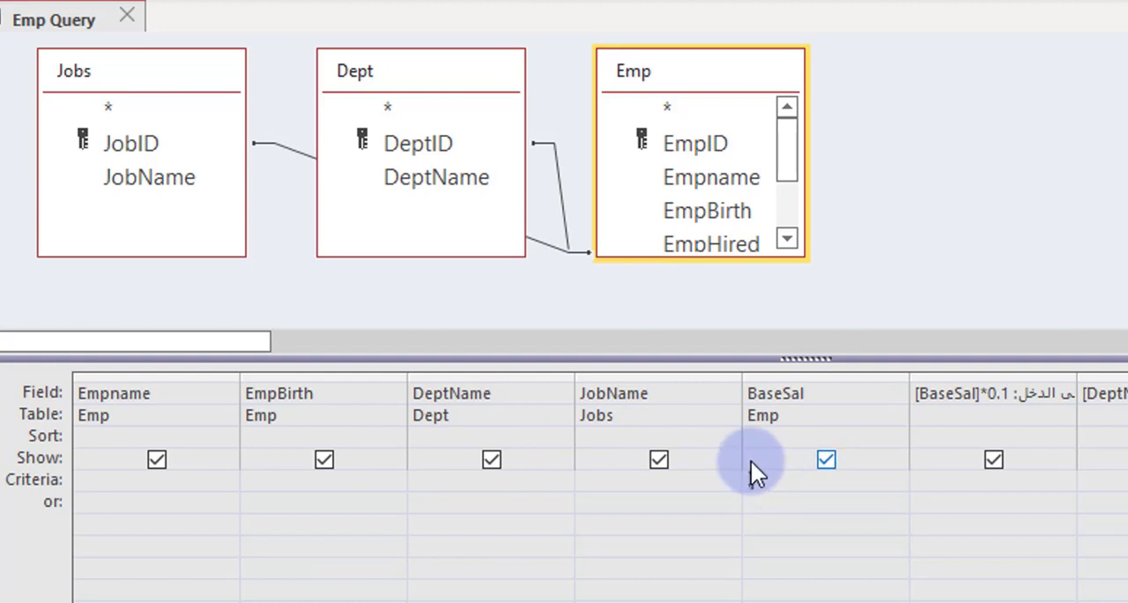
Step: Set the BaseSal criterion to >3000 and show the query results
left_click(767, 480)
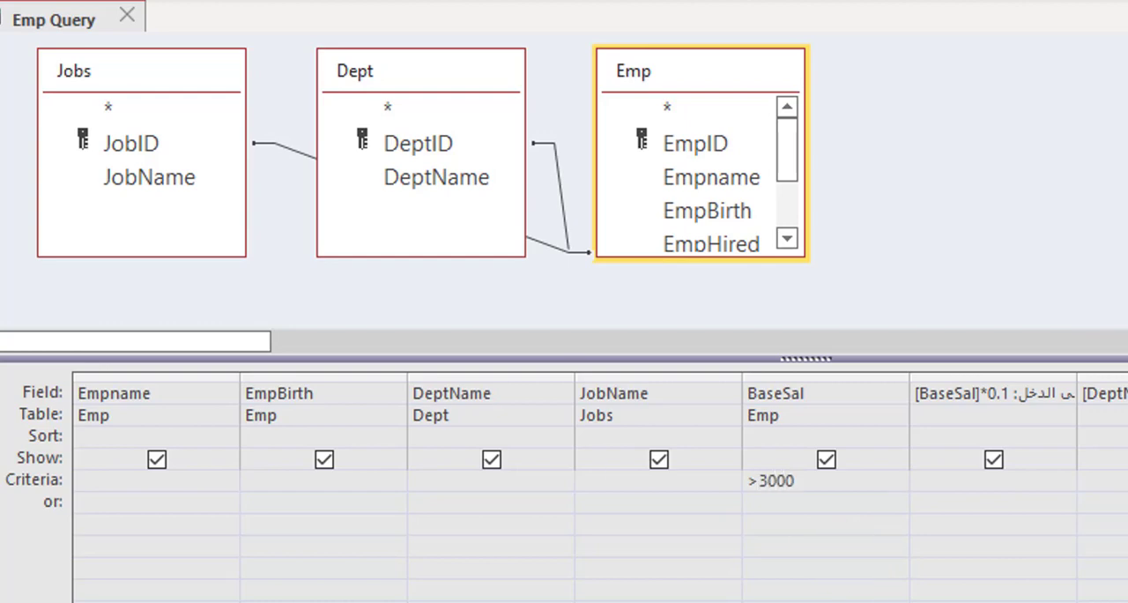
left_click(53, 2)
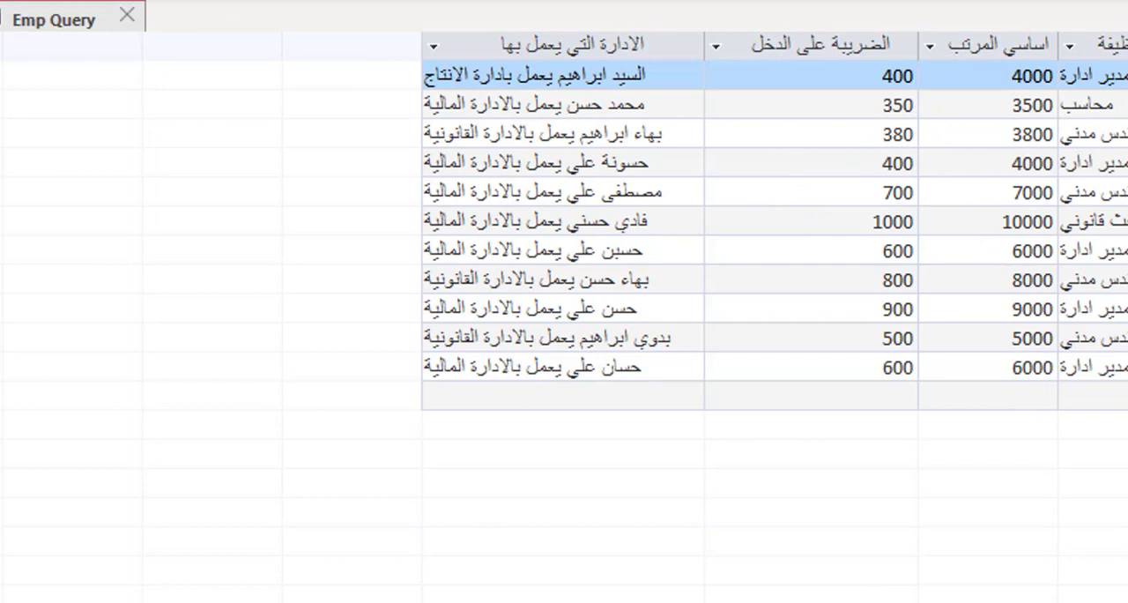
Step: Change the BaseSal criterion to >5000 in the query design and show the results
left_click(53, 2)
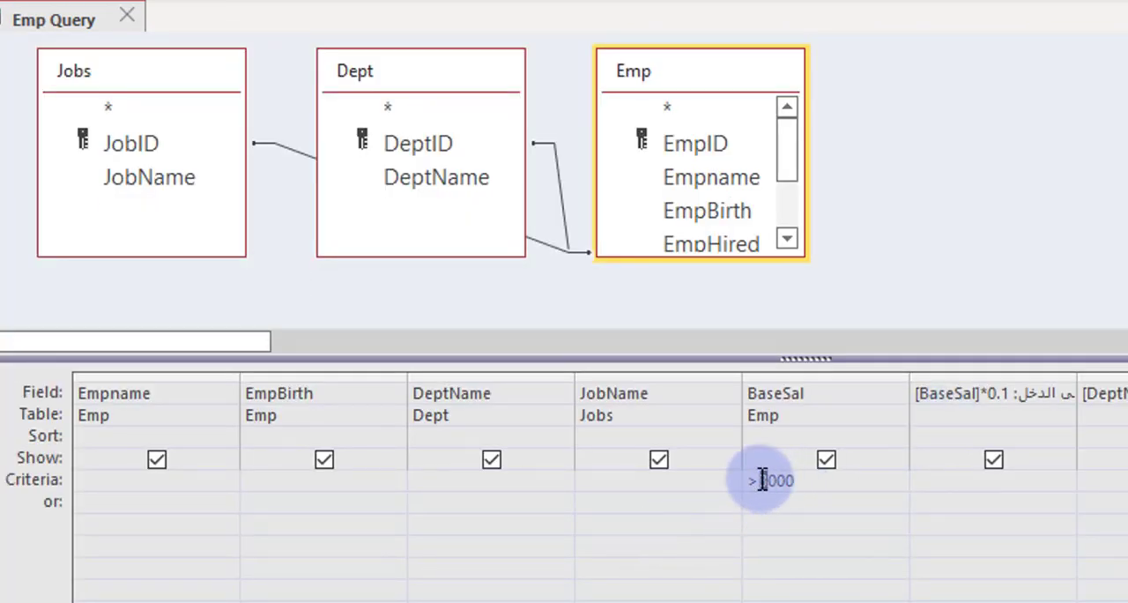
left_click(762, 480)
key("Delete")
type("5")
key("ctrl+period")
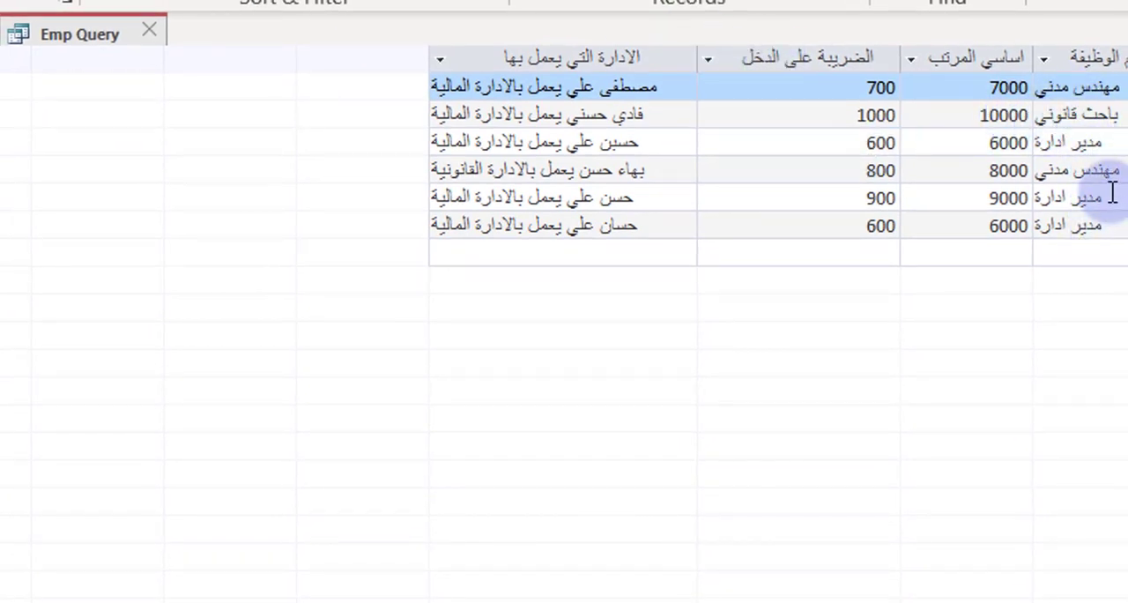
Step: Copy the job title مهندس مدني from the first result record and enter it as the JobName criterion in the query design
left_click_drag(1106, 88, 993, 66)
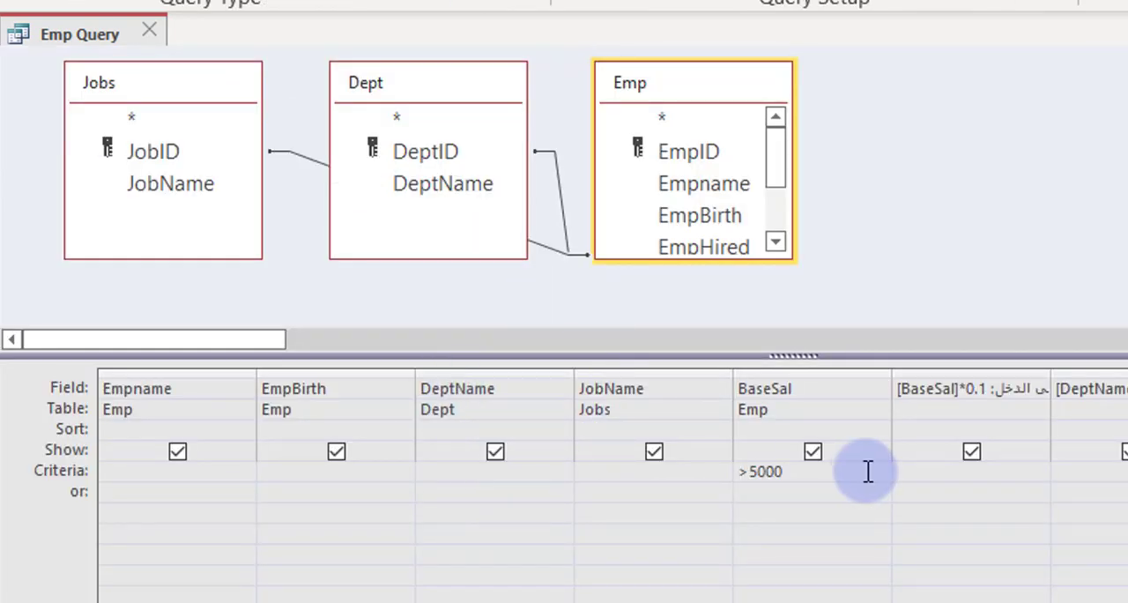
left_click(779, 476)
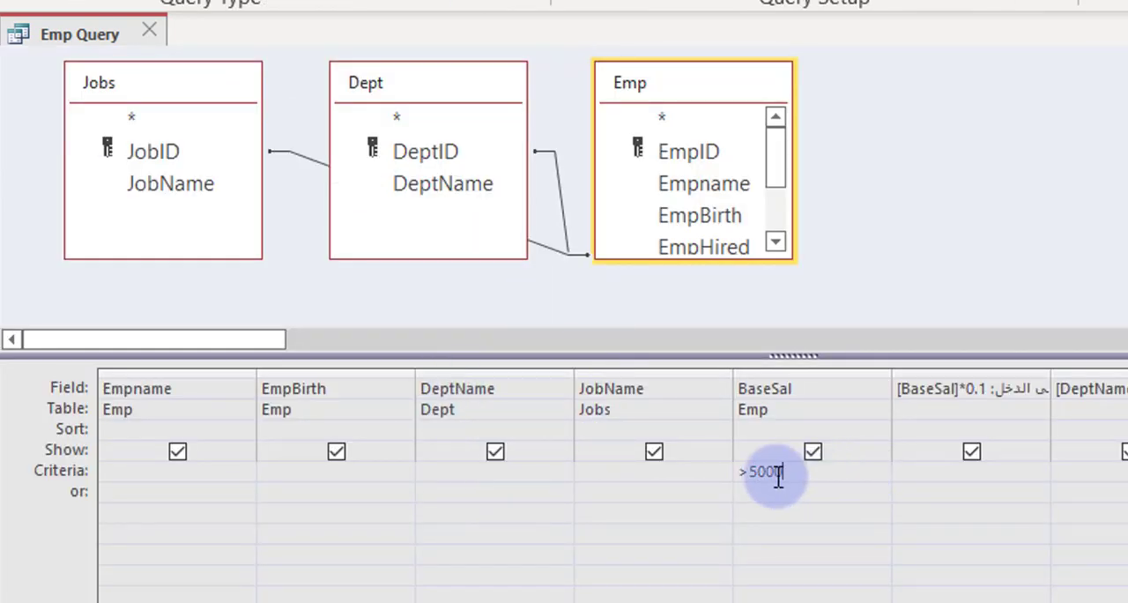
left_click_drag(779, 476, 690, 477)
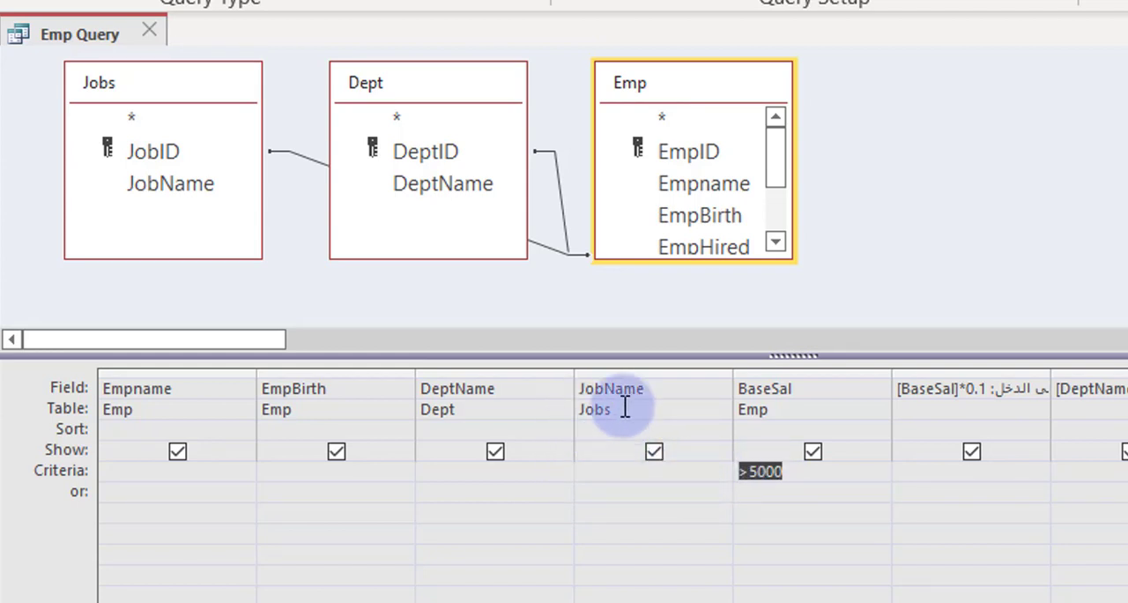
left_click(609, 468)
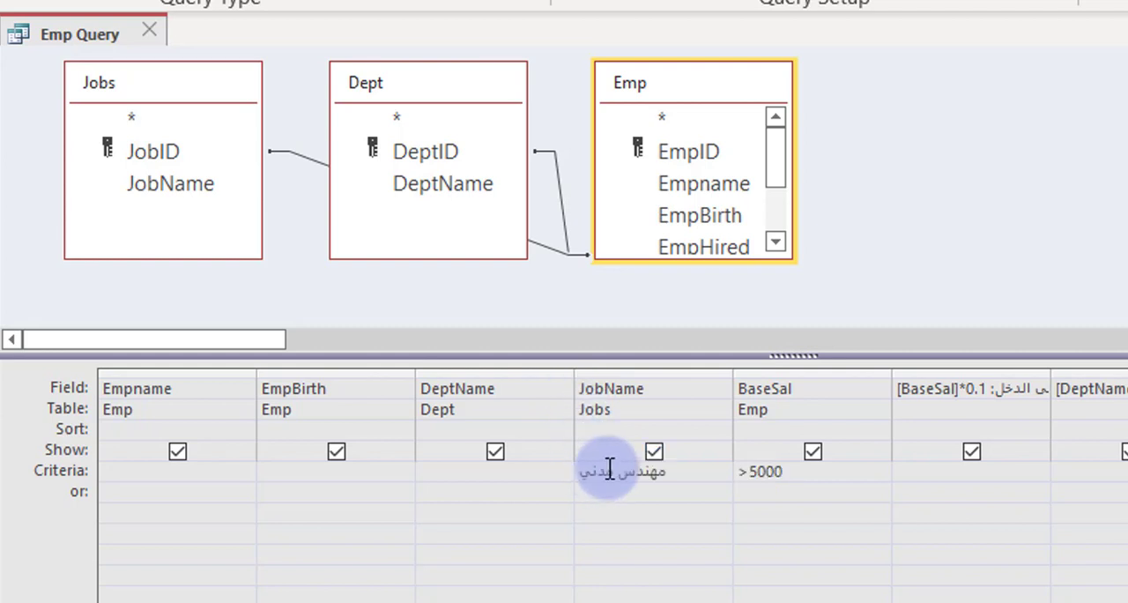
left_click(609, 492)
left_click(608, 475)
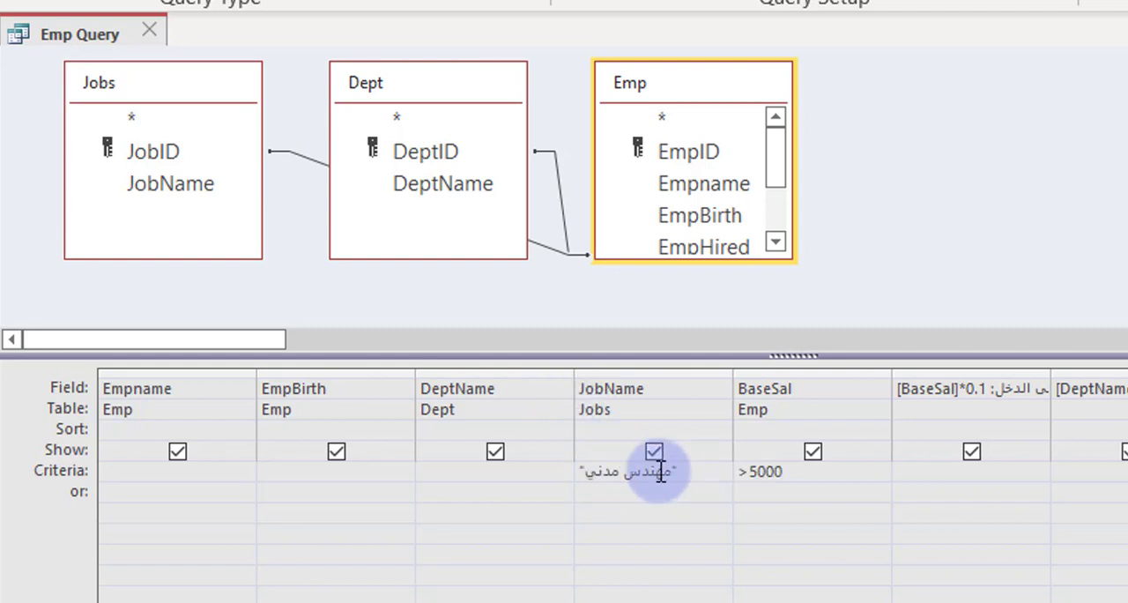
Step: View the JobName criterion enlarged in the Zoom dialog, close it unchanged and show the query results
right_click(673, 472)
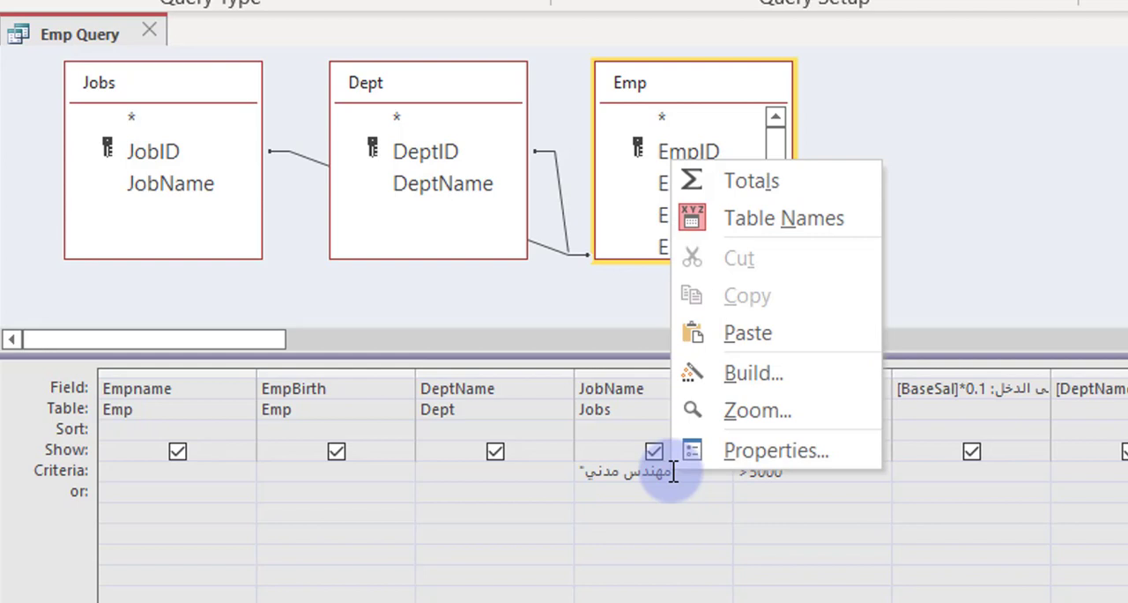
left_click(764, 412)
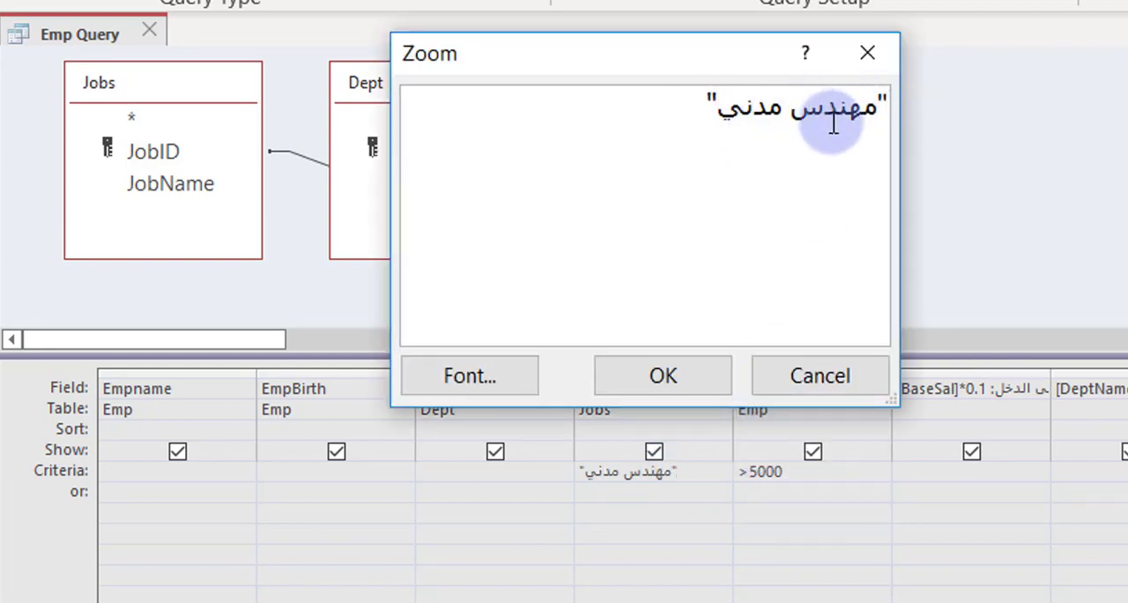
left_click(806, 373)
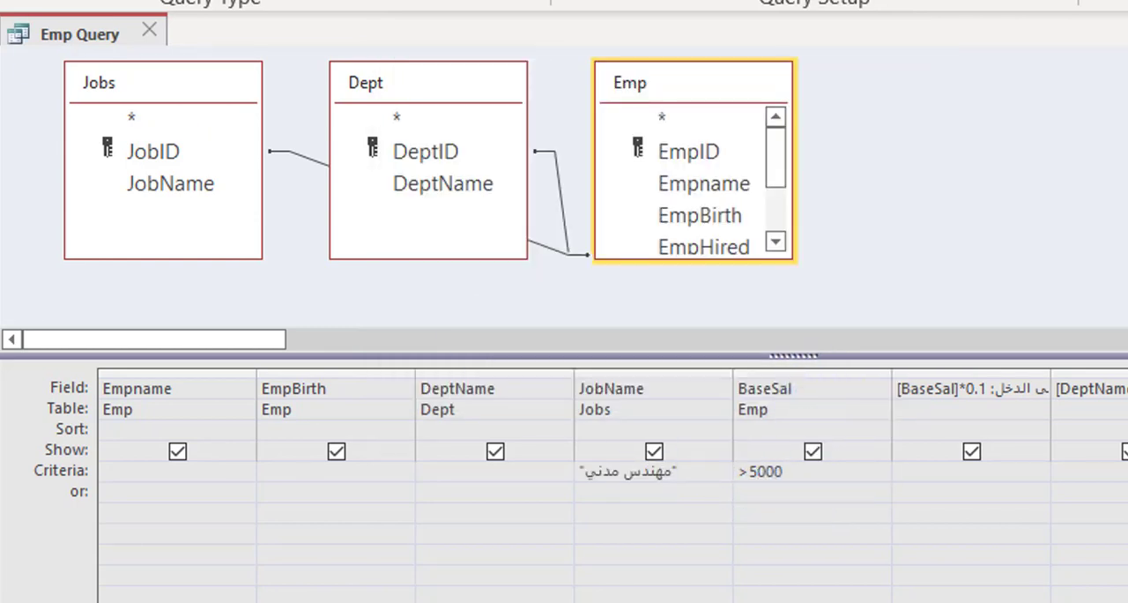
left_click(0, 0)
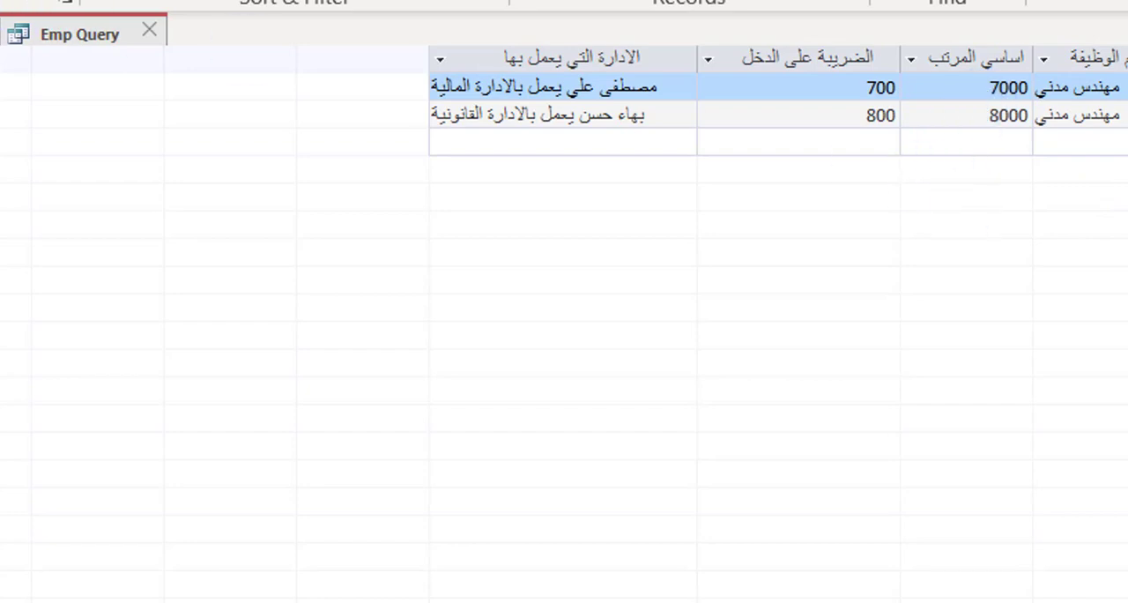
Step: Move the JobName criterion مهندس مدني to the or row in the query design and show the query results
left_click(35, 0)
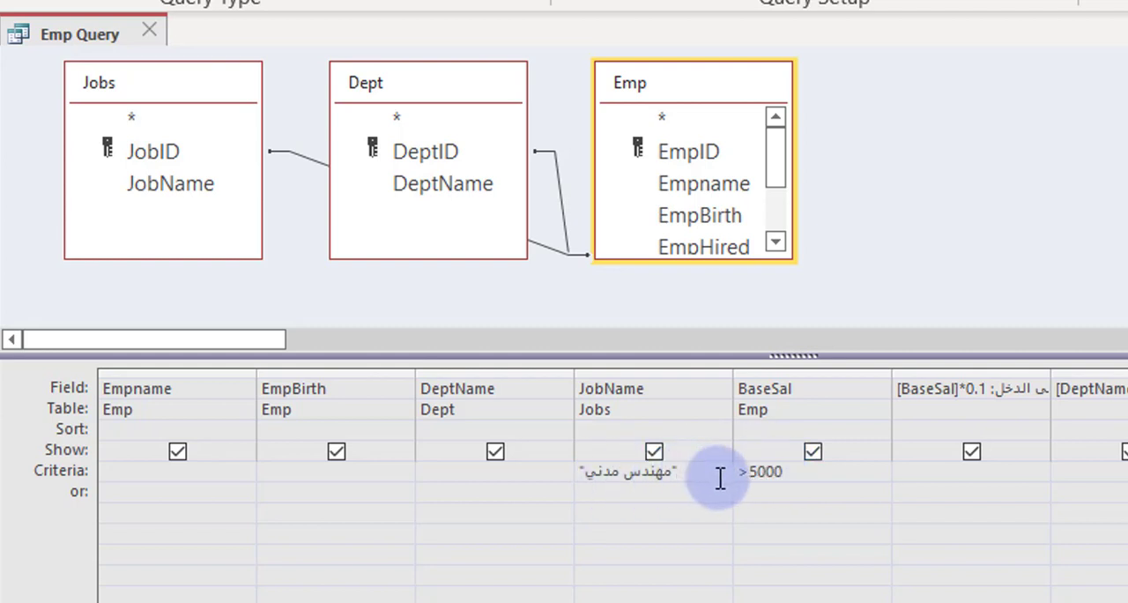
left_click_drag(674, 476, 561, 478)
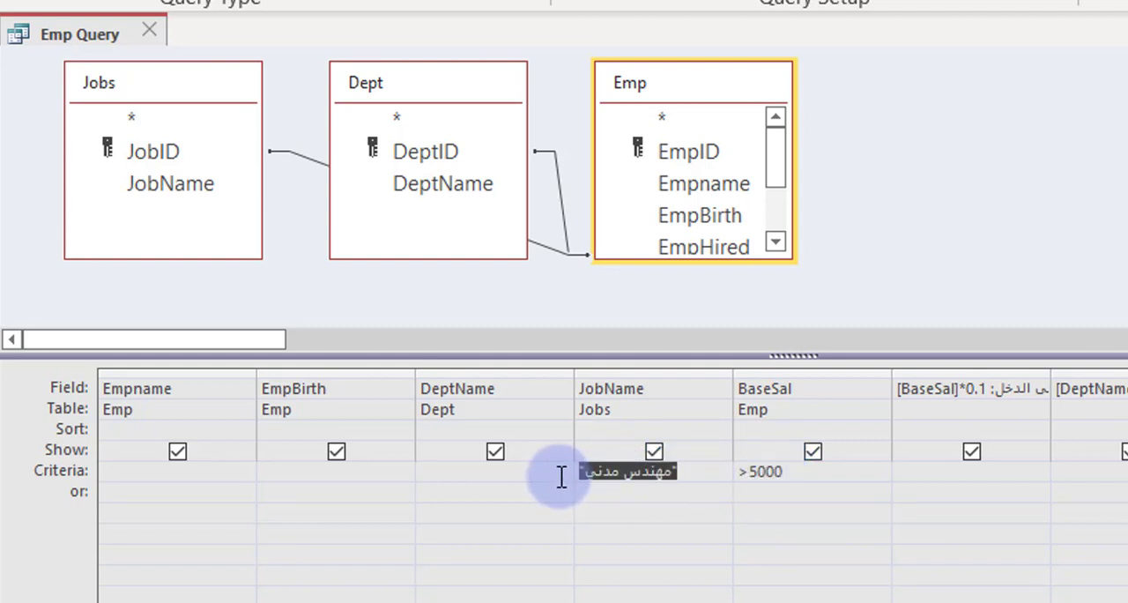
key("BackSpace")
left_click(631, 493)
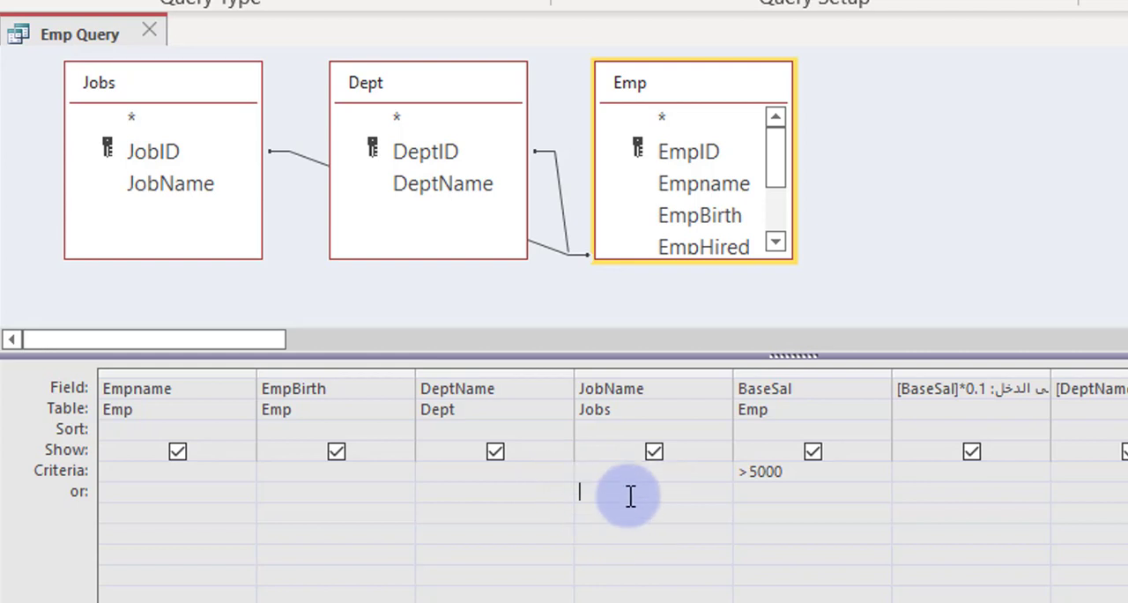
left_click(792, 473)
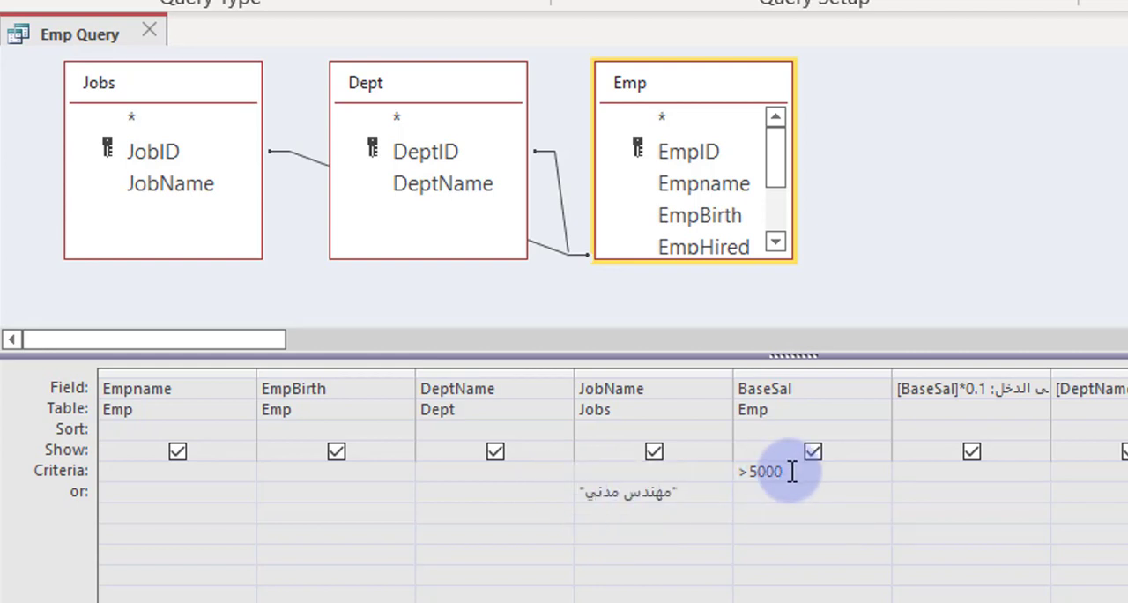
left_click(0, 0)
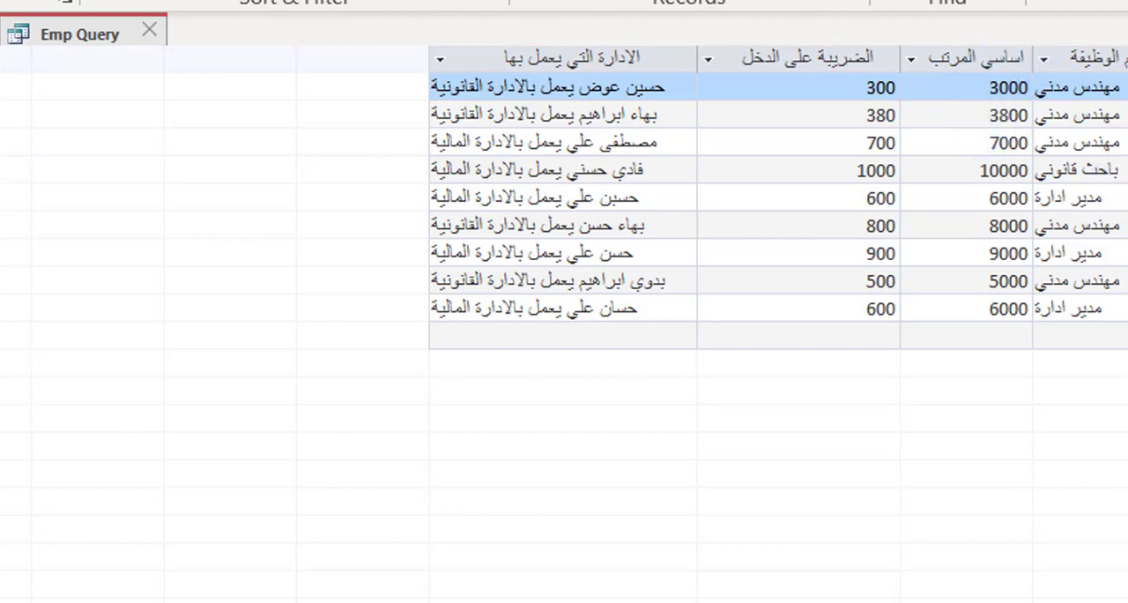
Step: Copy the birth date from the fourth result record and enter it as the EmpBirth criterion in the query design
key("ctrl+comma")
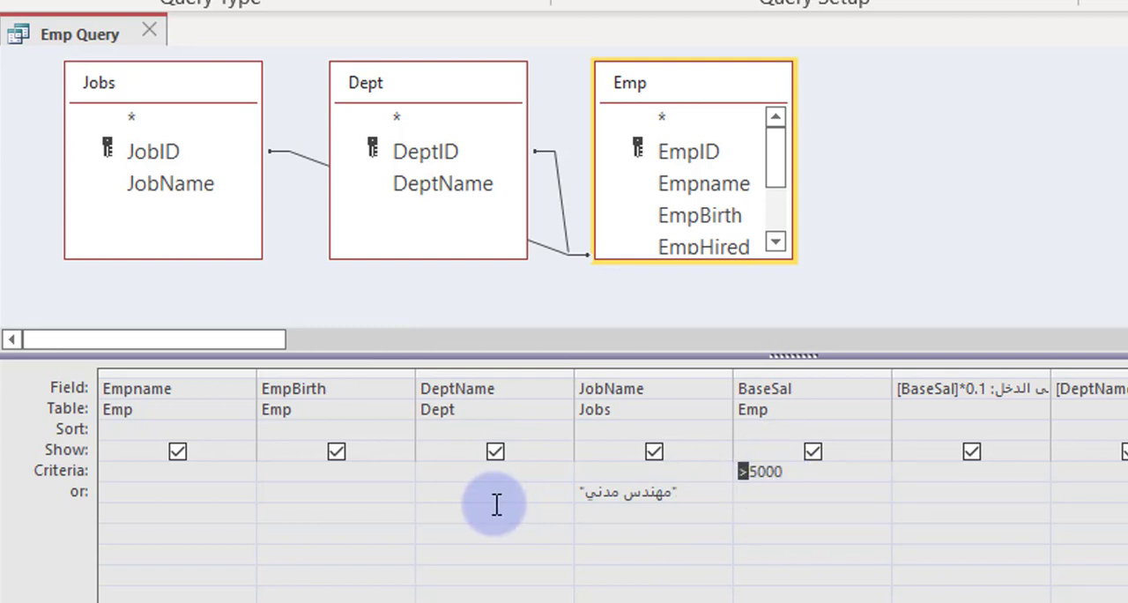
left_click(300, 470)
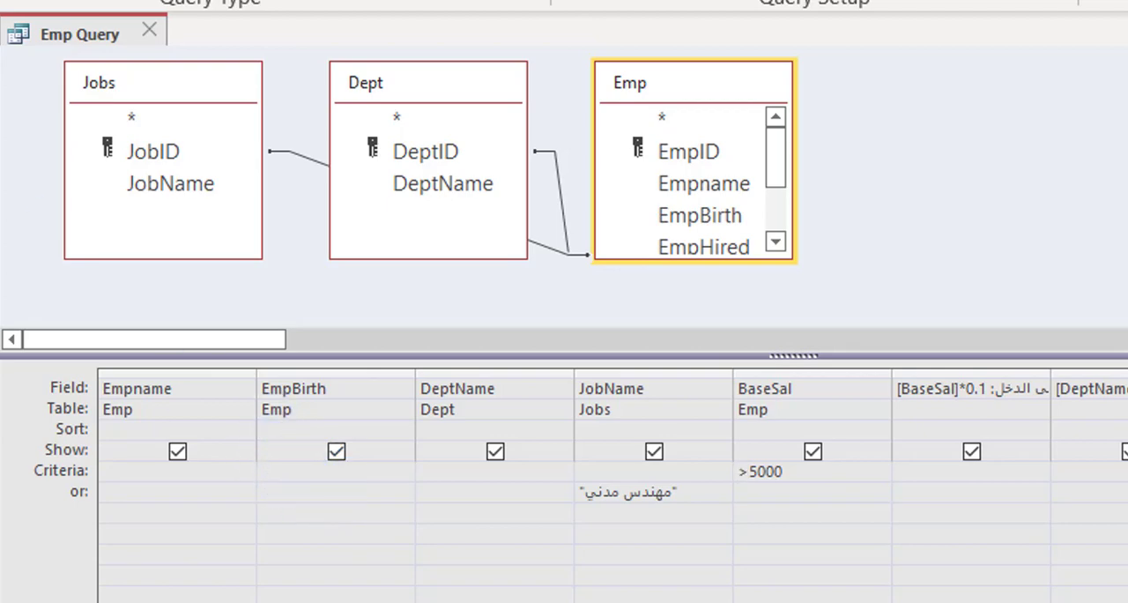
left_click(2, 1)
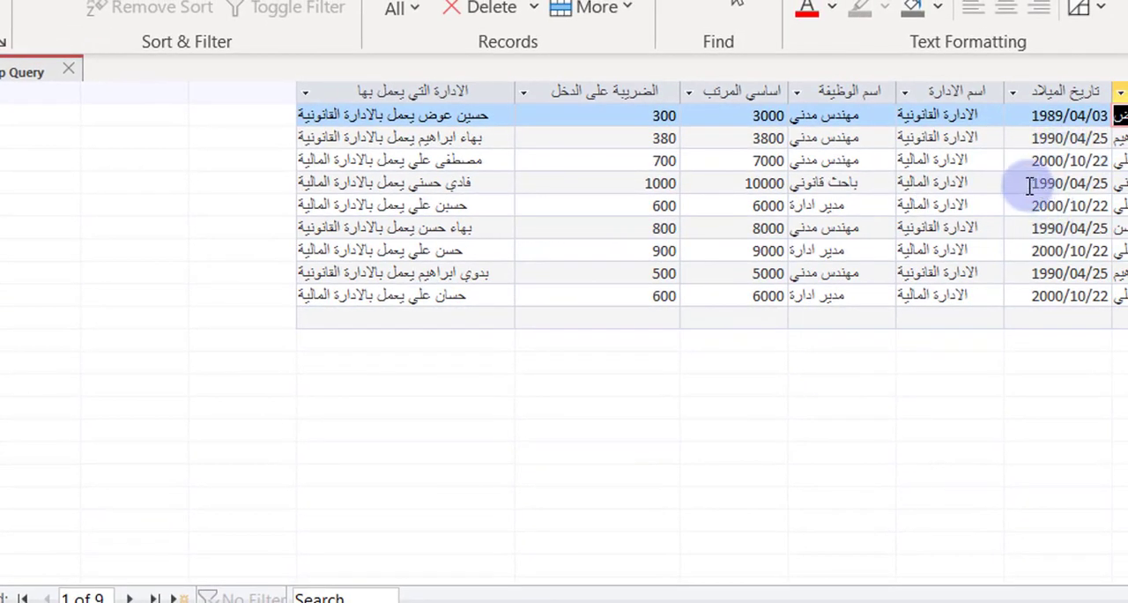
left_click(1111, 187)
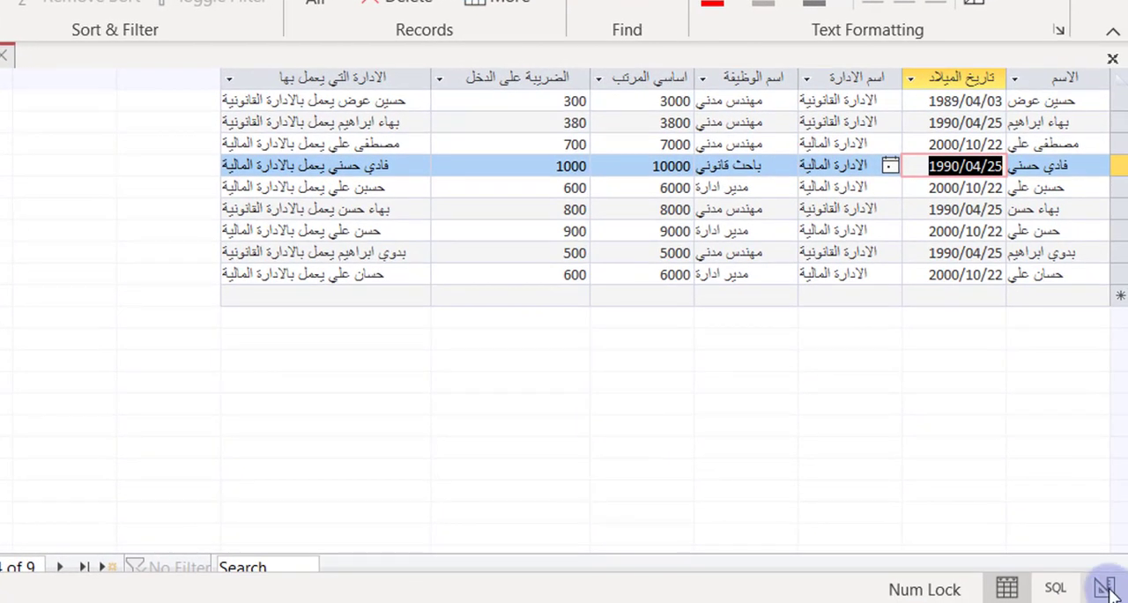
left_click(1106, 588)
left_click(113, 402)
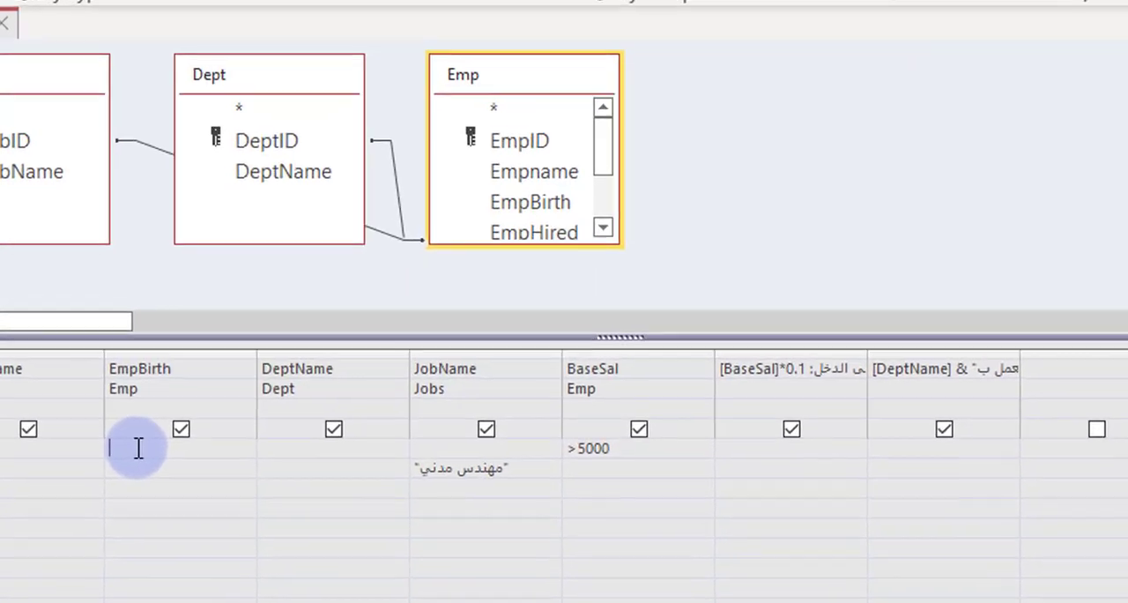
type("1990/04/25#")
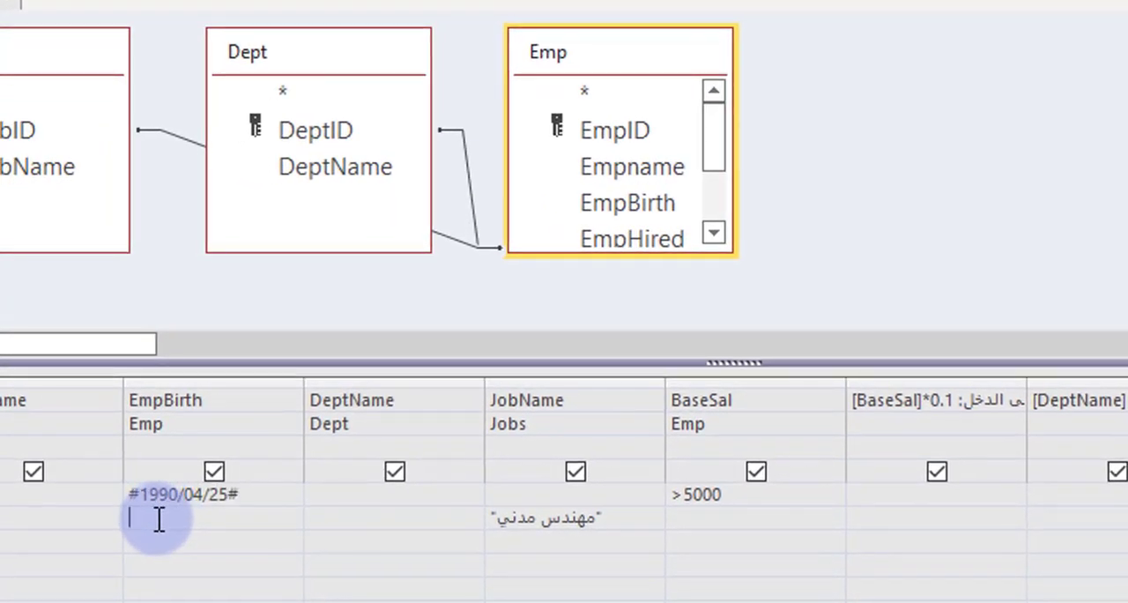
Step: Examine the # delimiters around the EmpBirth criterion in the Zoom dialog and close it without changes
left_click(161, 496)
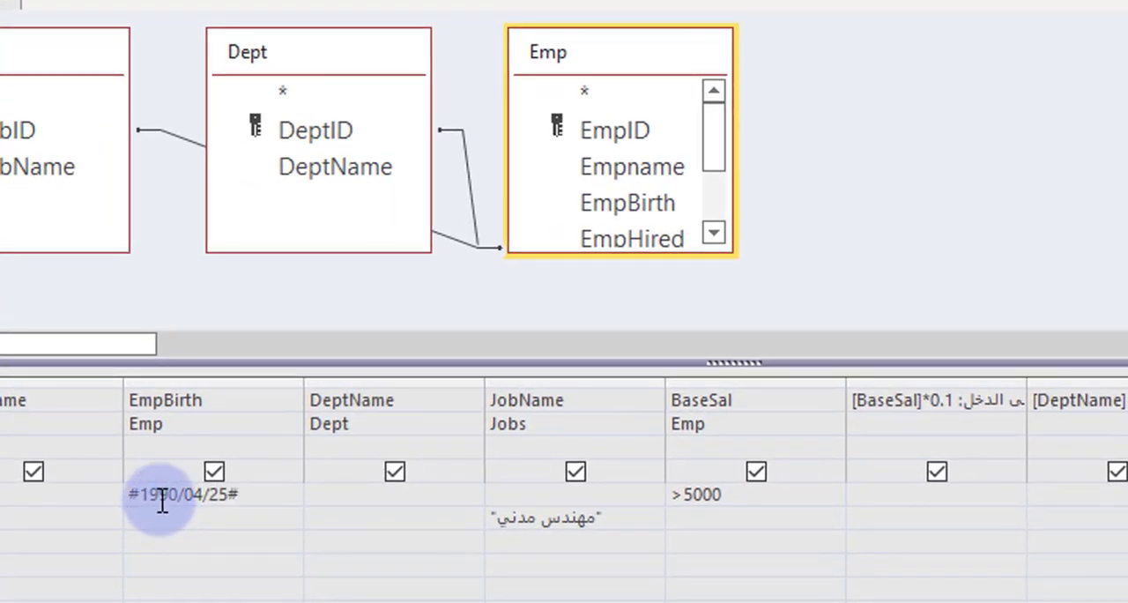
right_click(233, 500)
left_click(362, 434)
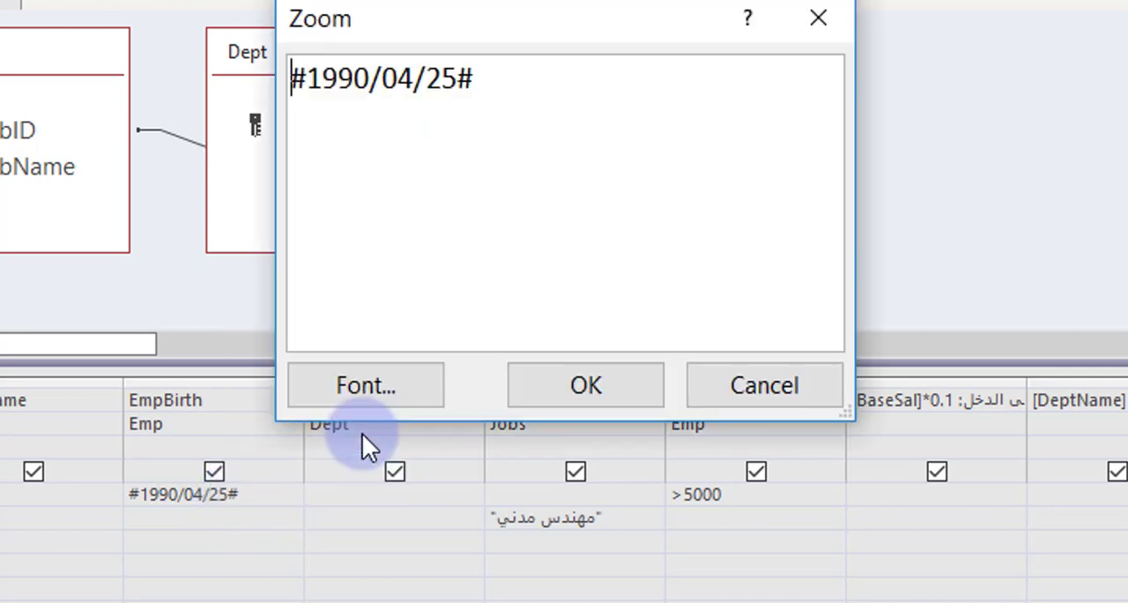
left_click_drag(458, 79, 481, 80)
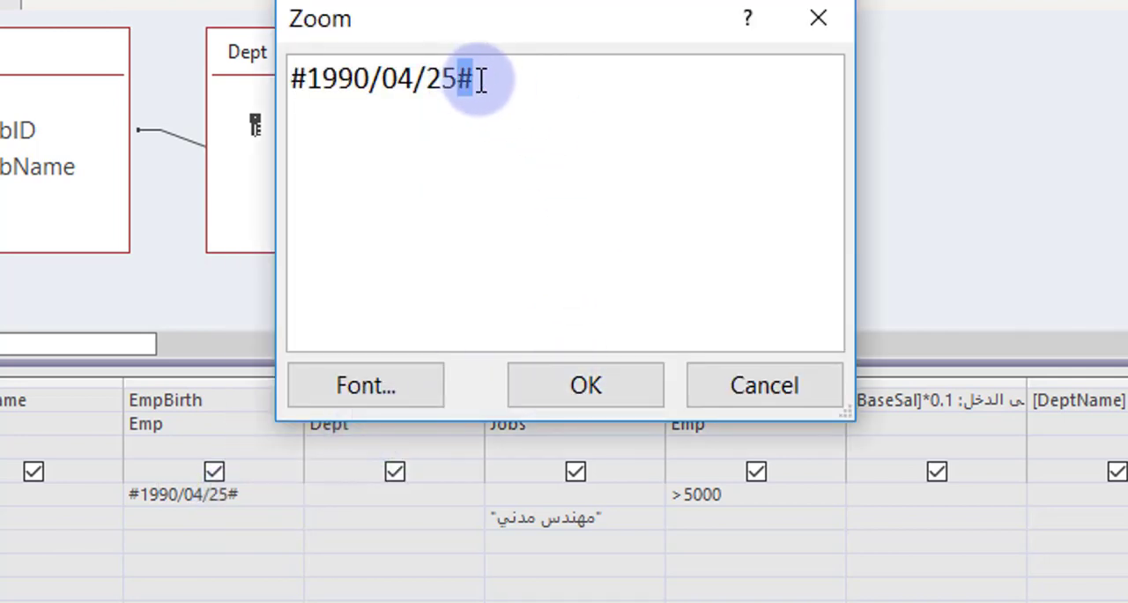
left_click_drag(299, 77, 308, 79)
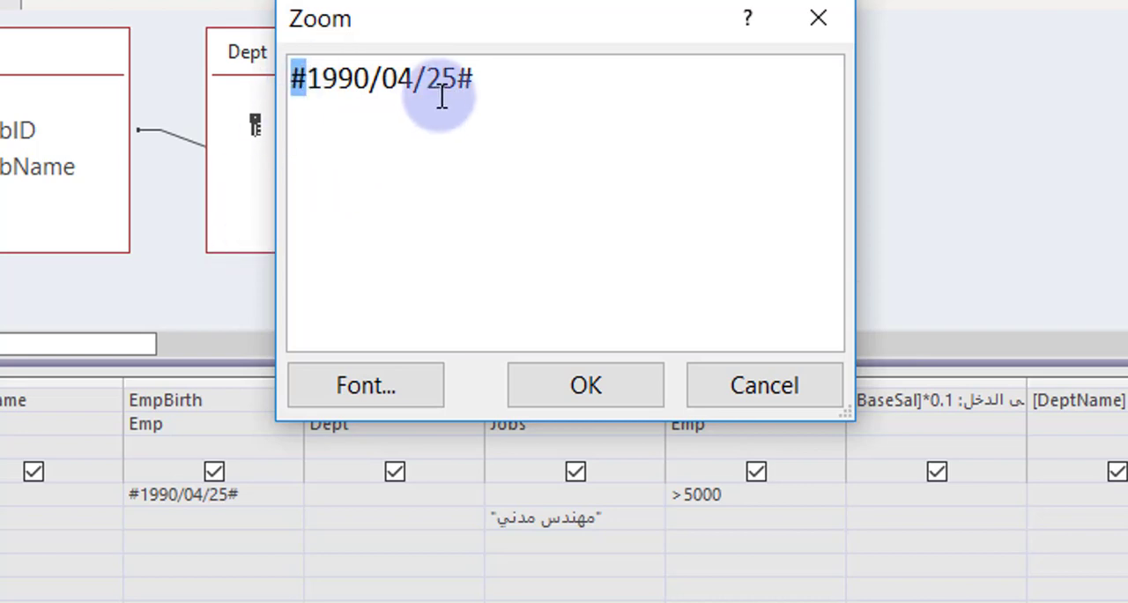
left_click(747, 390)
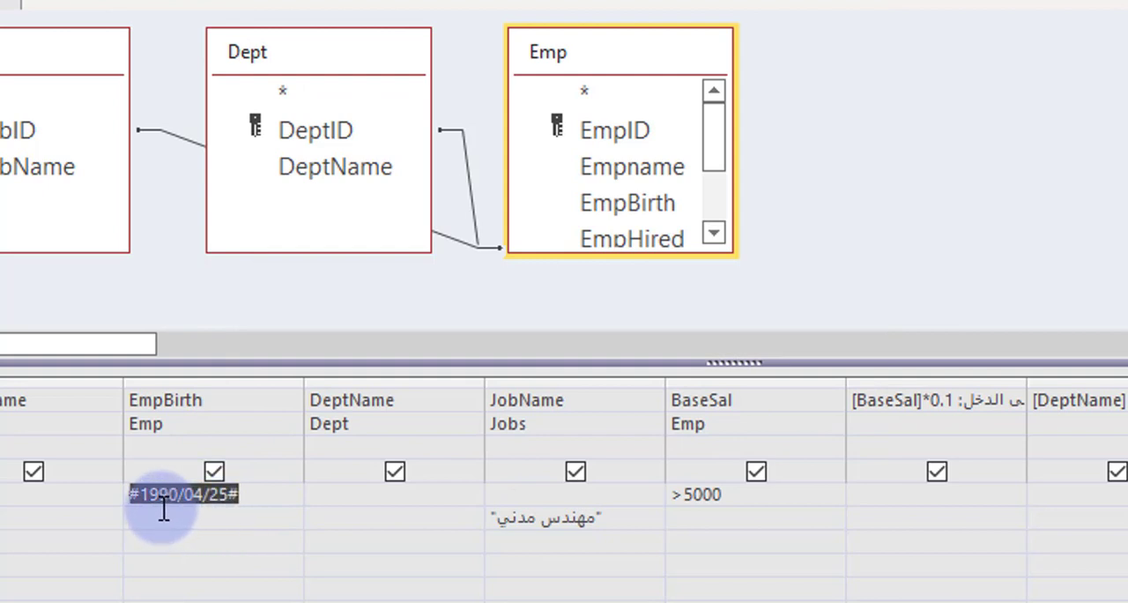
Step: Move the JobName criterion مهندس مدني from the or row back to the Criteria row and show the query results
left_click(722, 498)
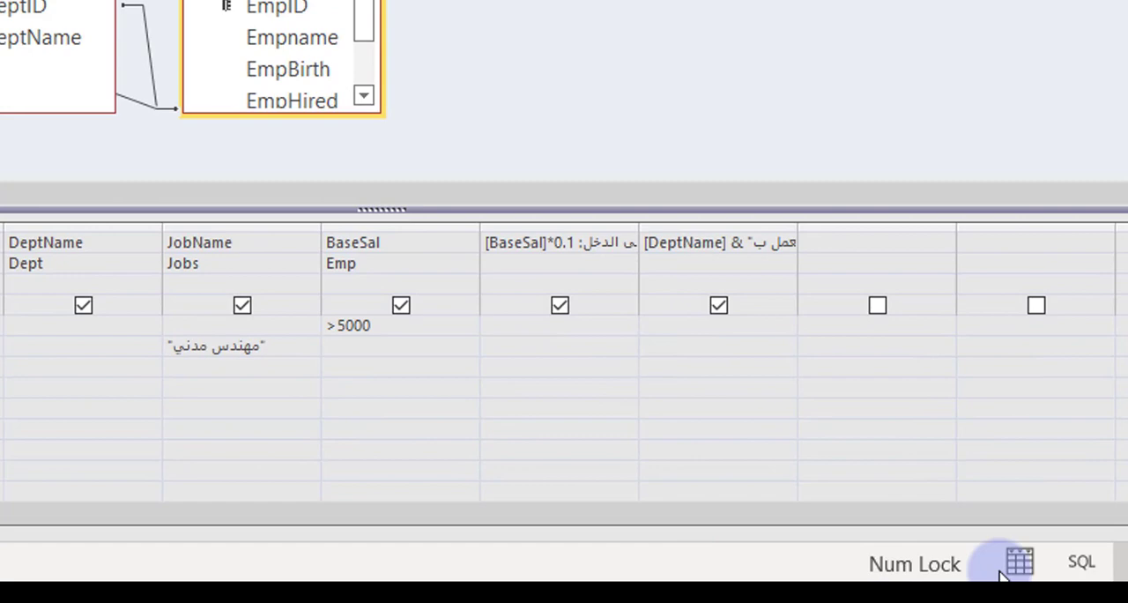
left_click(1004, 568)
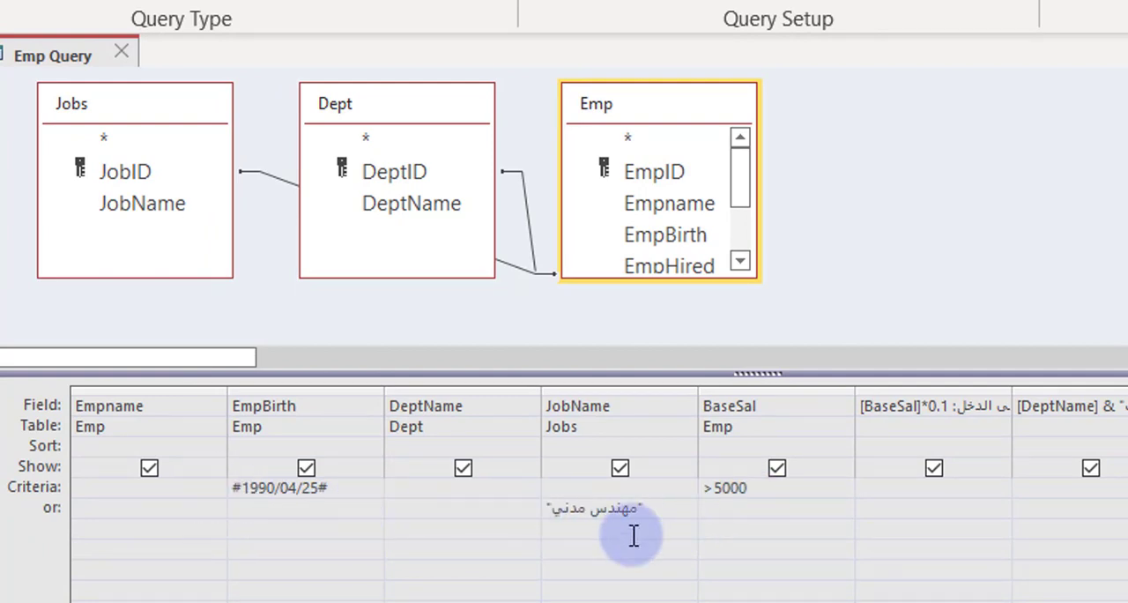
left_click_drag(649, 512, 490, 512)
key("ctrl+c")
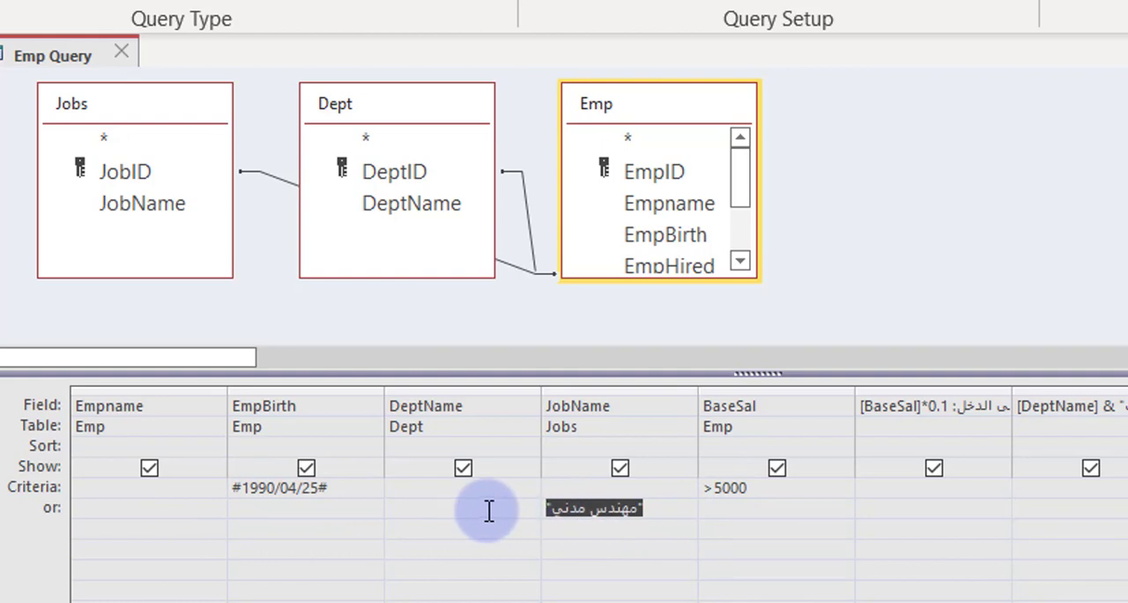
key("Delete")
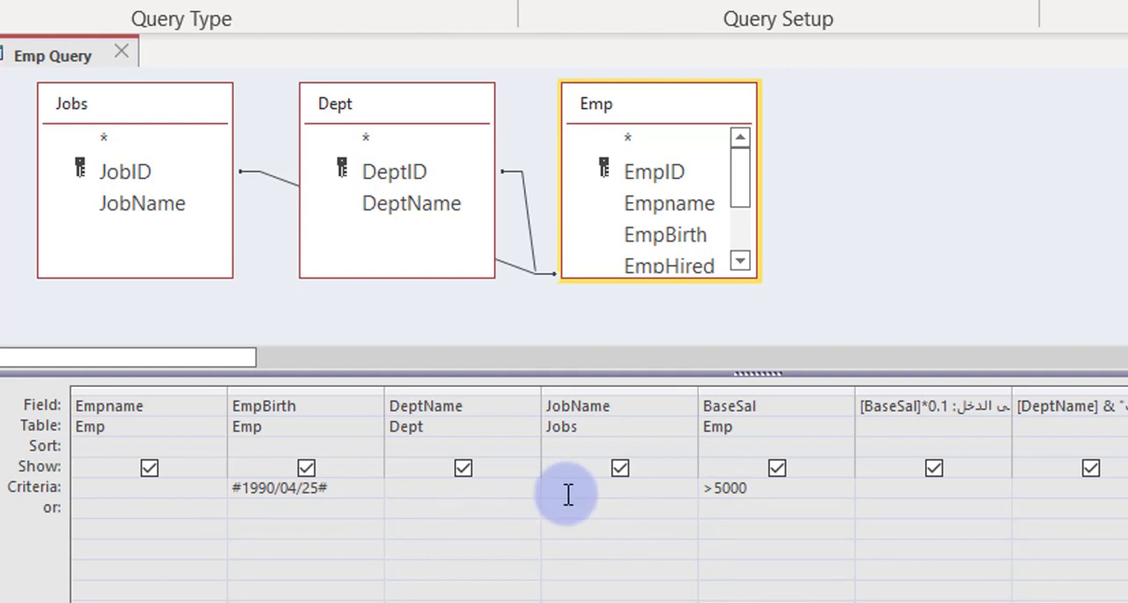
left_click(568, 495)
key("ctrl+v")
left_click(753, 496)
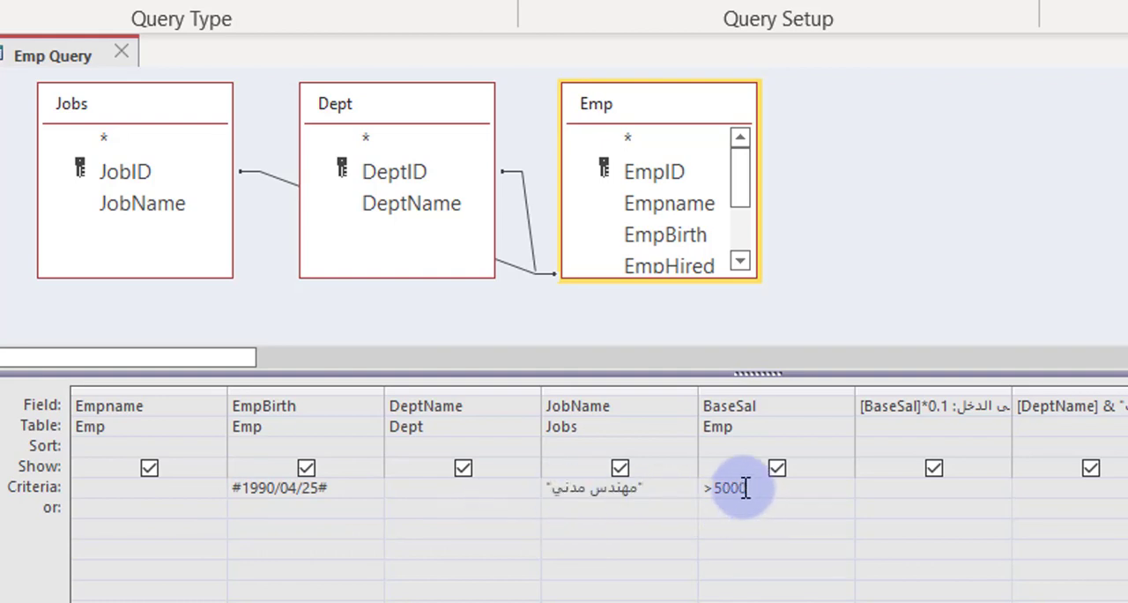
left_click(608, 487)
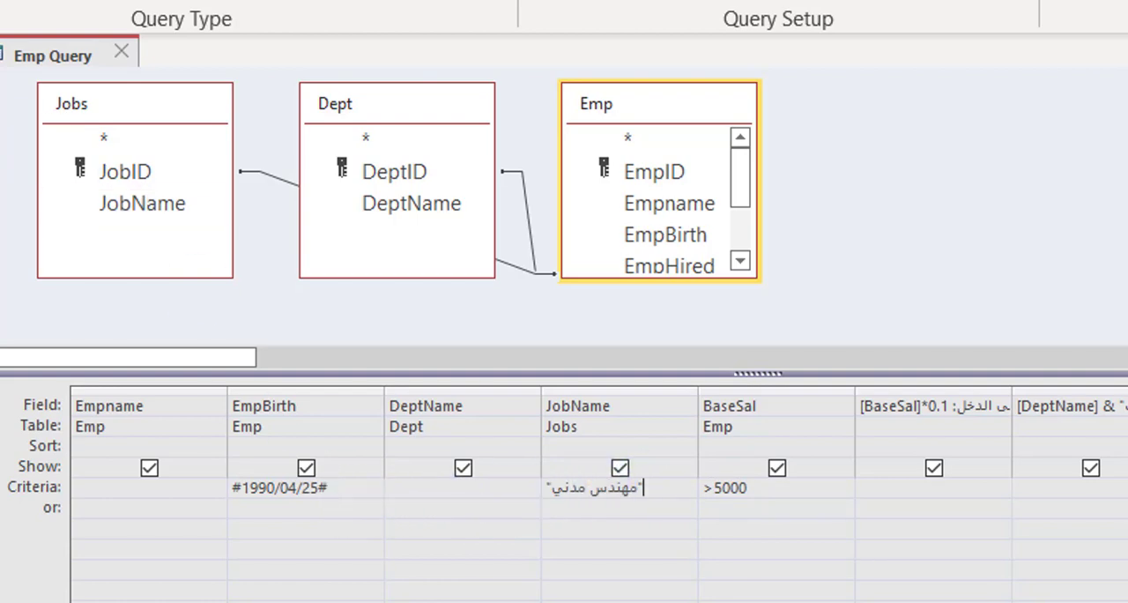
key("F5")
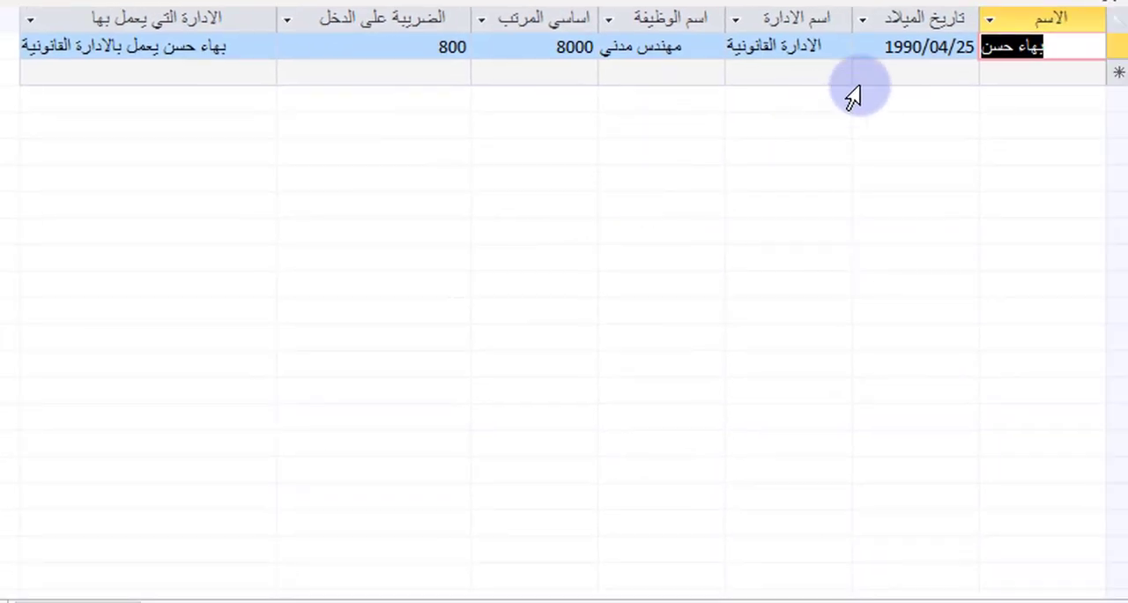
left_click(946, 49)
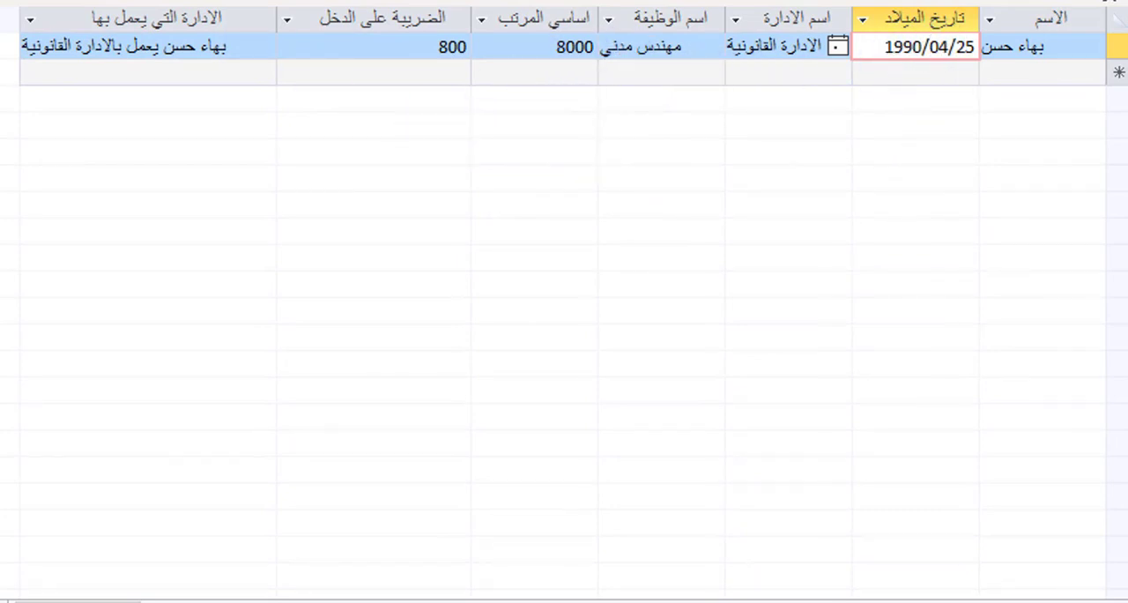
Step: Clear the EmpBirth, JobName and BaseSal criteria in the query design
left_click(1127, 601)
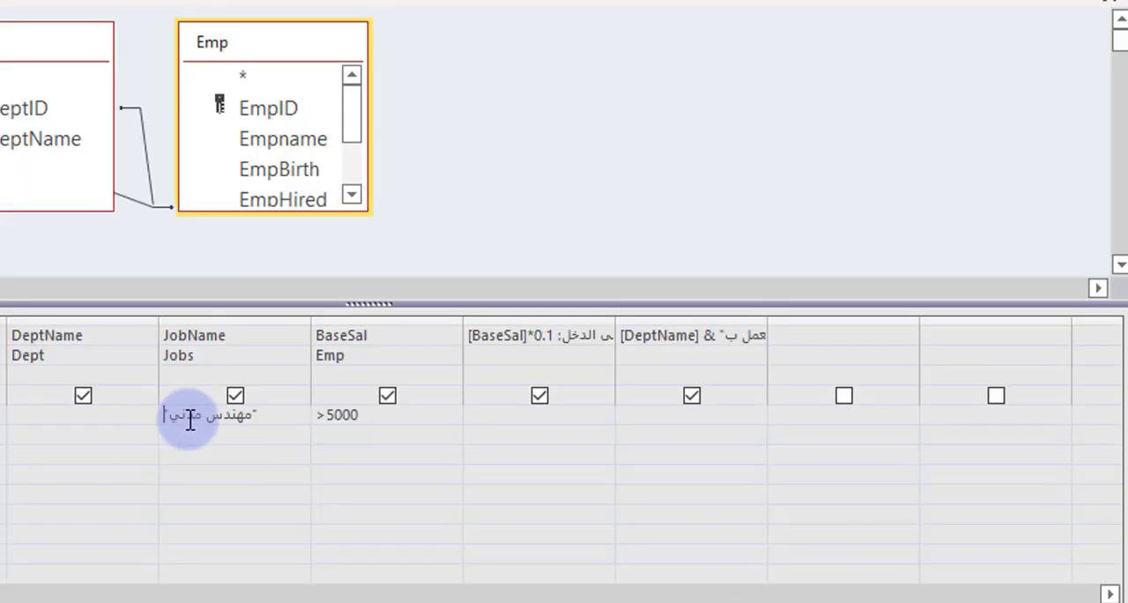
left_click(360, 407)
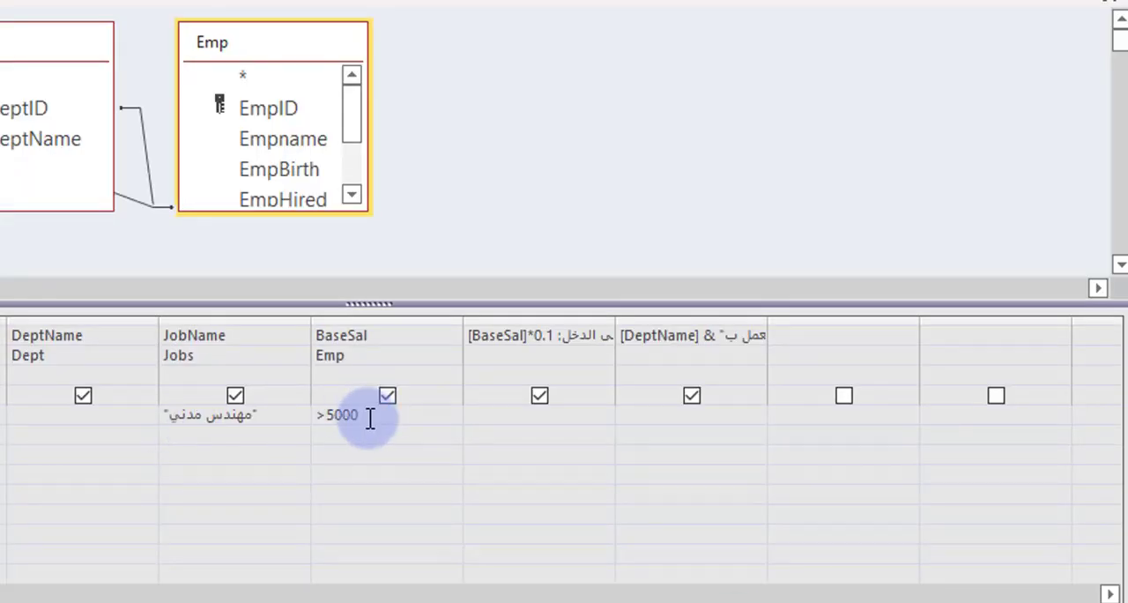
left_click_drag(370, 418, 78, 397)
key("Delete")
key("Delete")
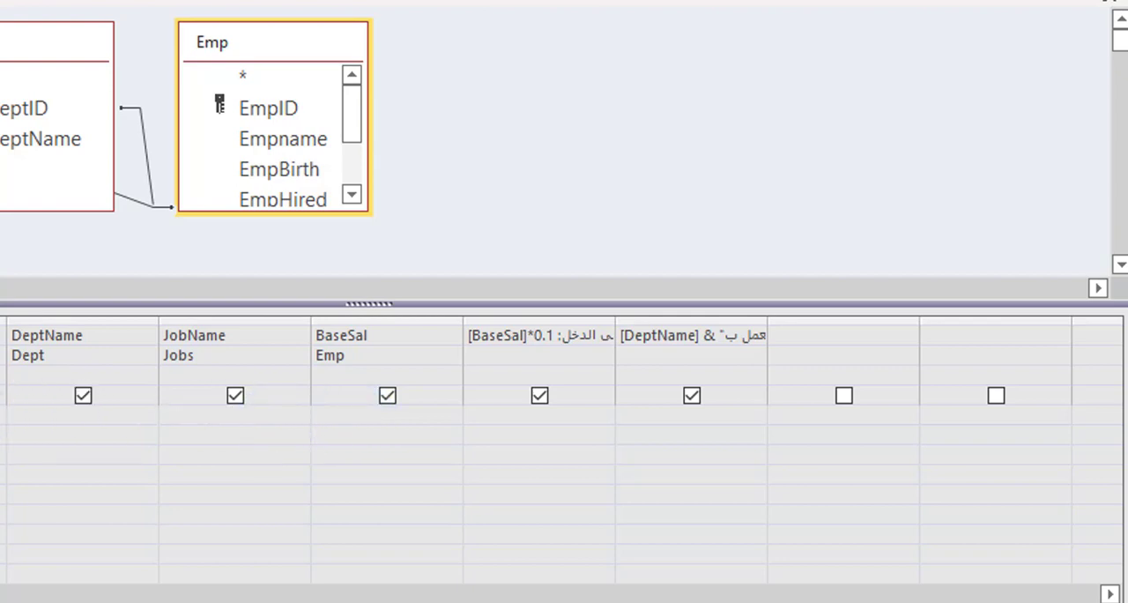
left_click(38, 433)
Step: Enter the parameter prompt [ادخل اسم الوظيفة] as the JobName criterion
left_click(195, 414)
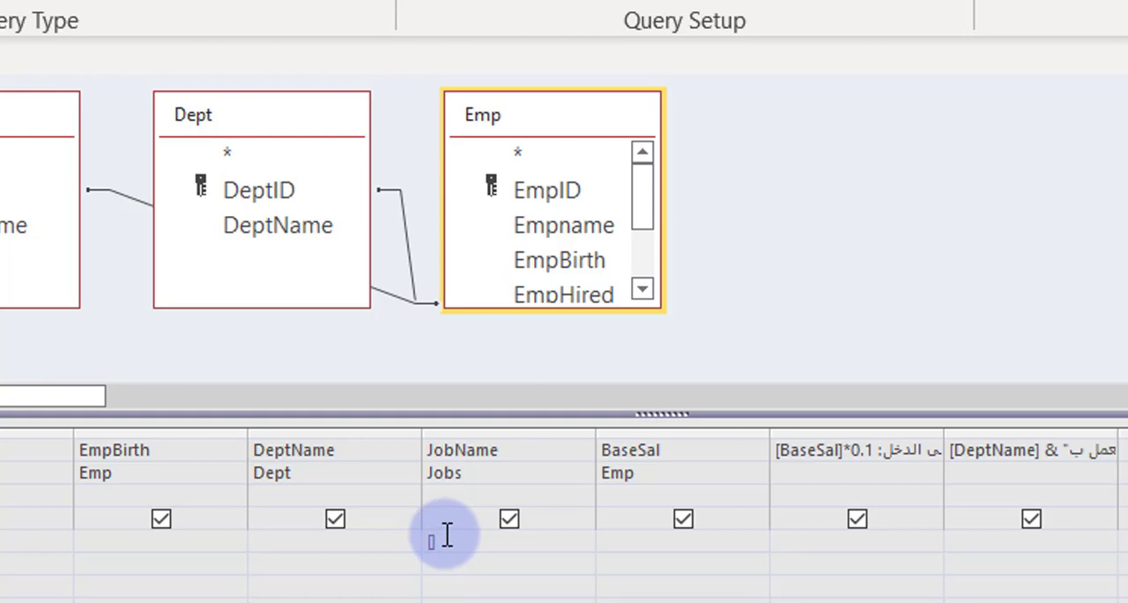
type("ادخل اسم الوظيفةة")
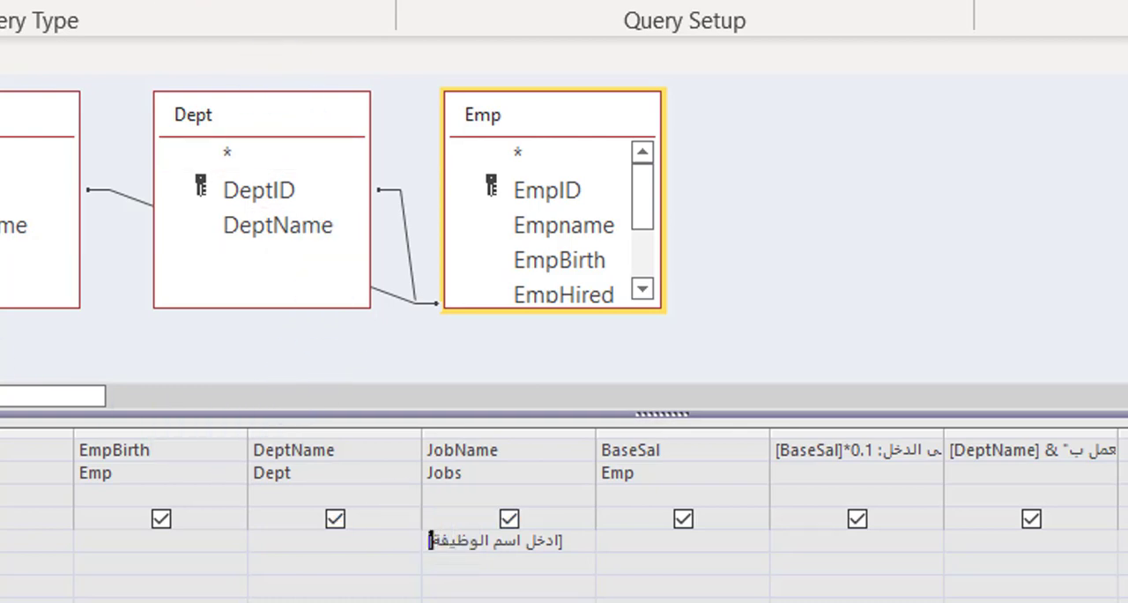
Step: Show the query results with مهندس مدني as the job name parameter value
left_click(1, 2)
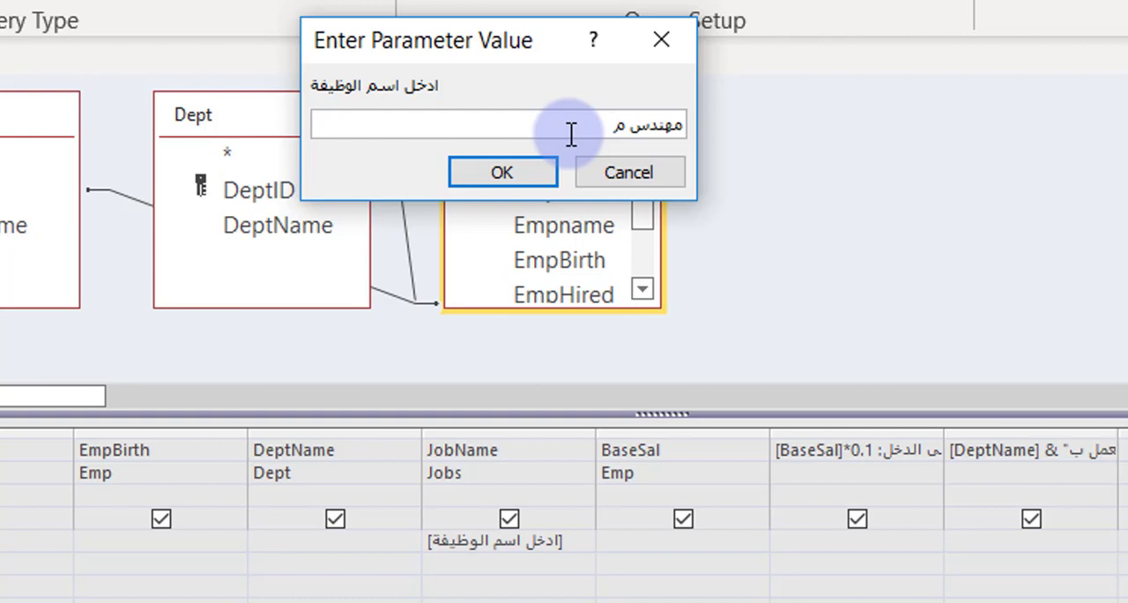
type("مهندس مدنس")
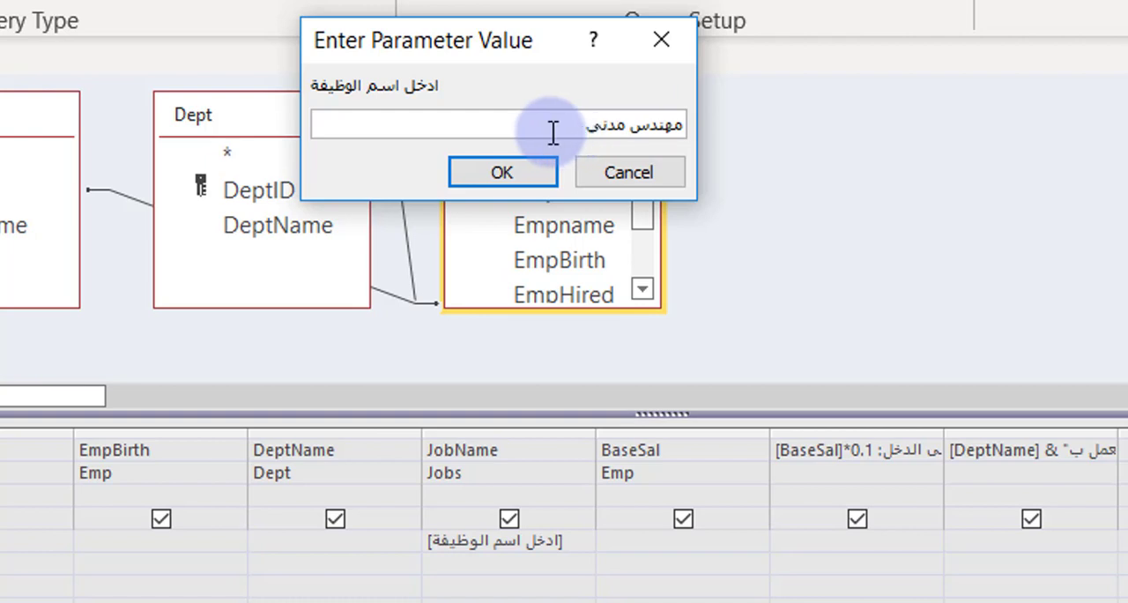
left_click(535, 170)
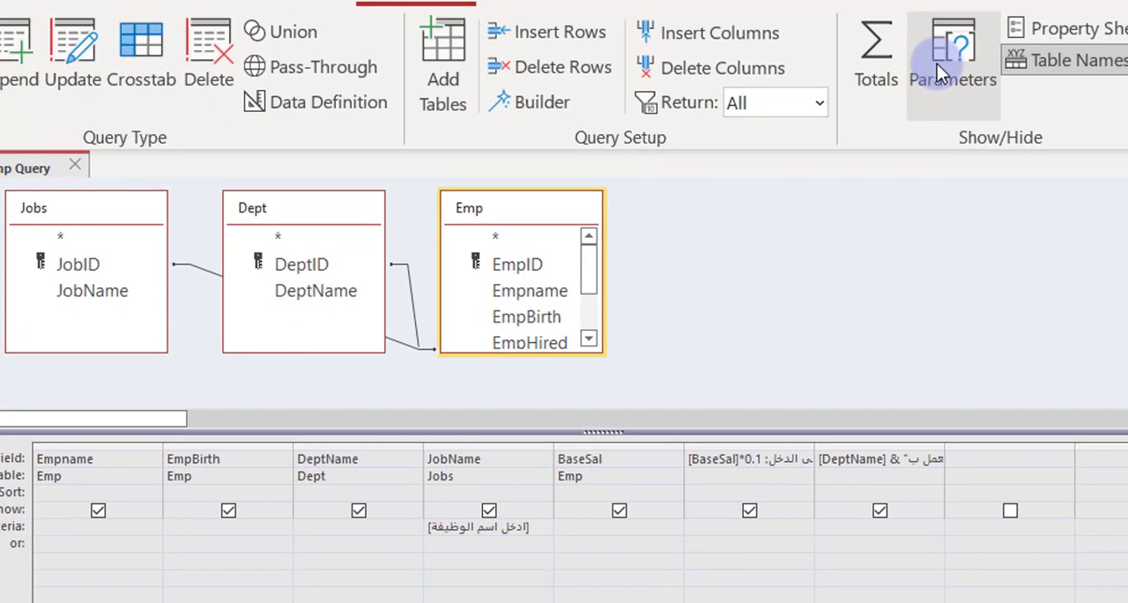
left_click(936, 63)
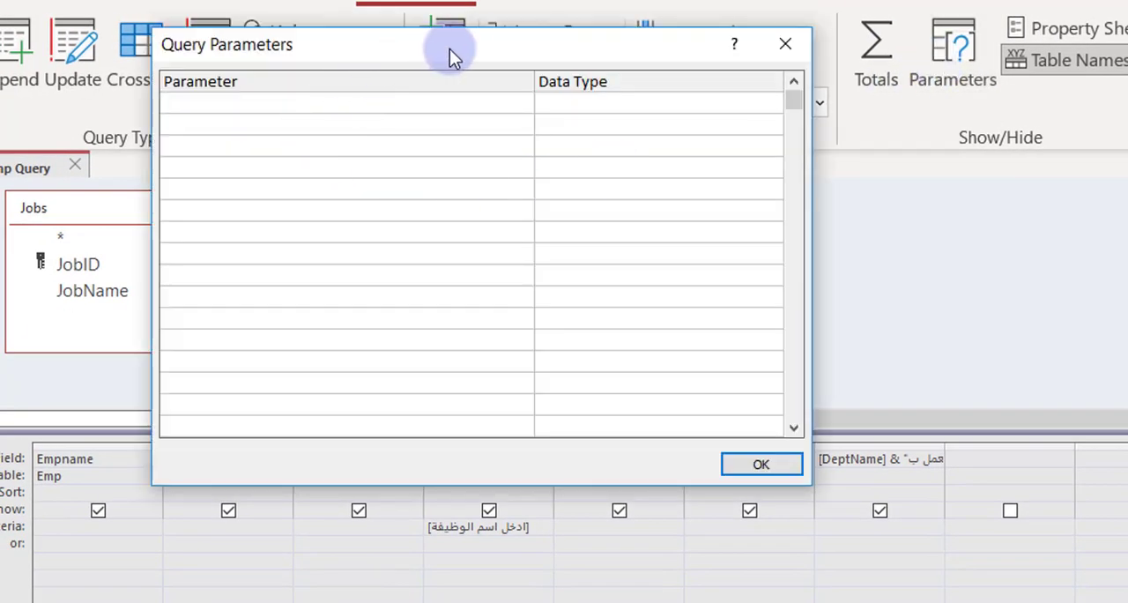
left_click_drag(449, 48, 124, 79)
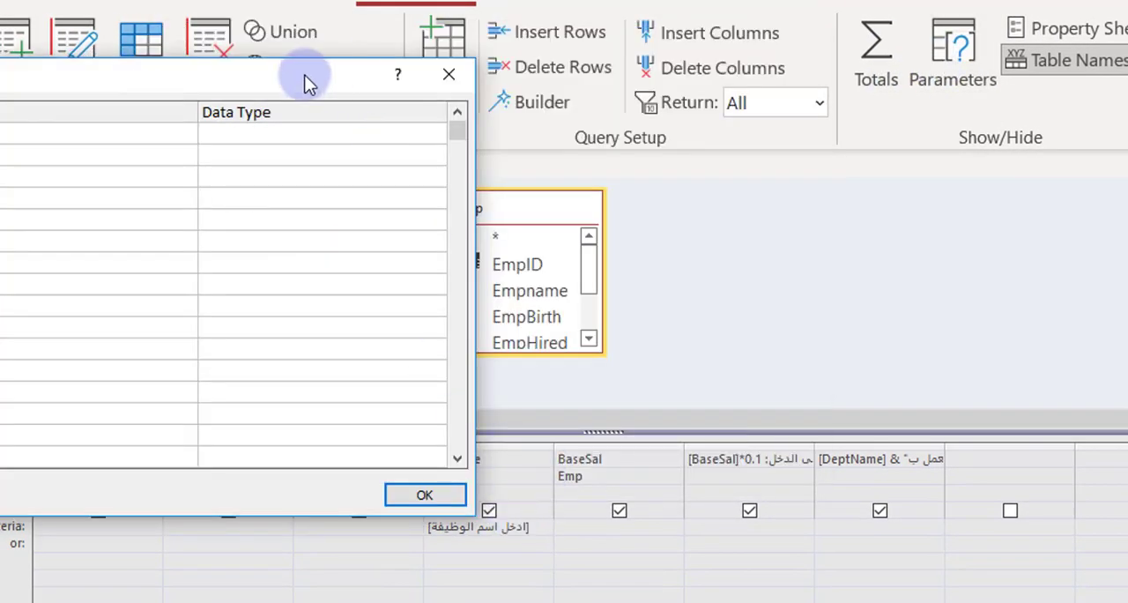
left_click_drag(308, 83, 284, 66)
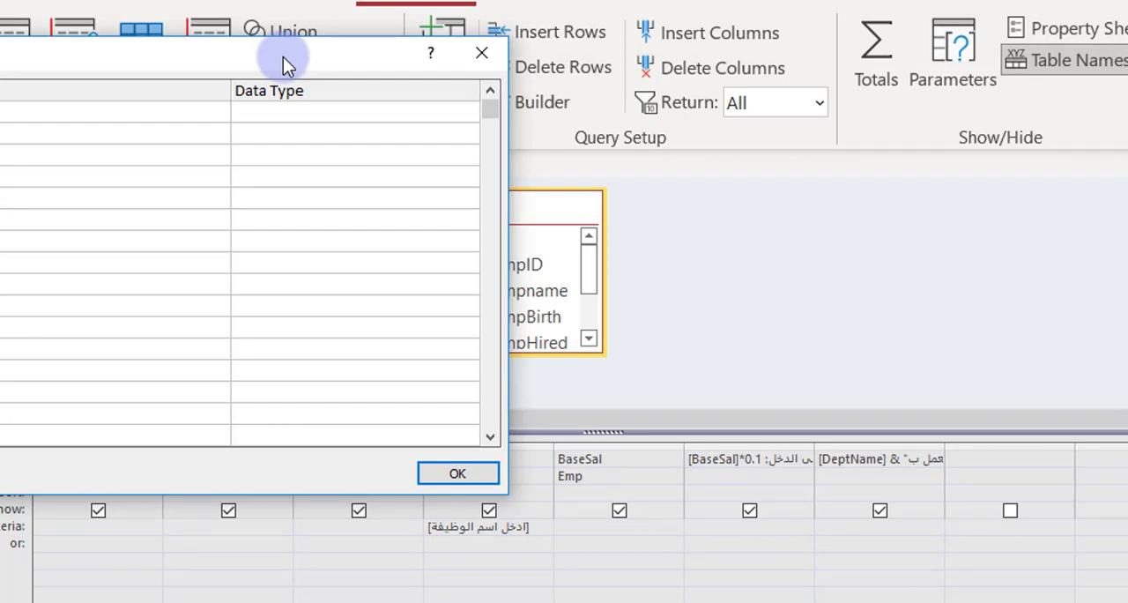
left_click_drag(298, 58, 235, 30)
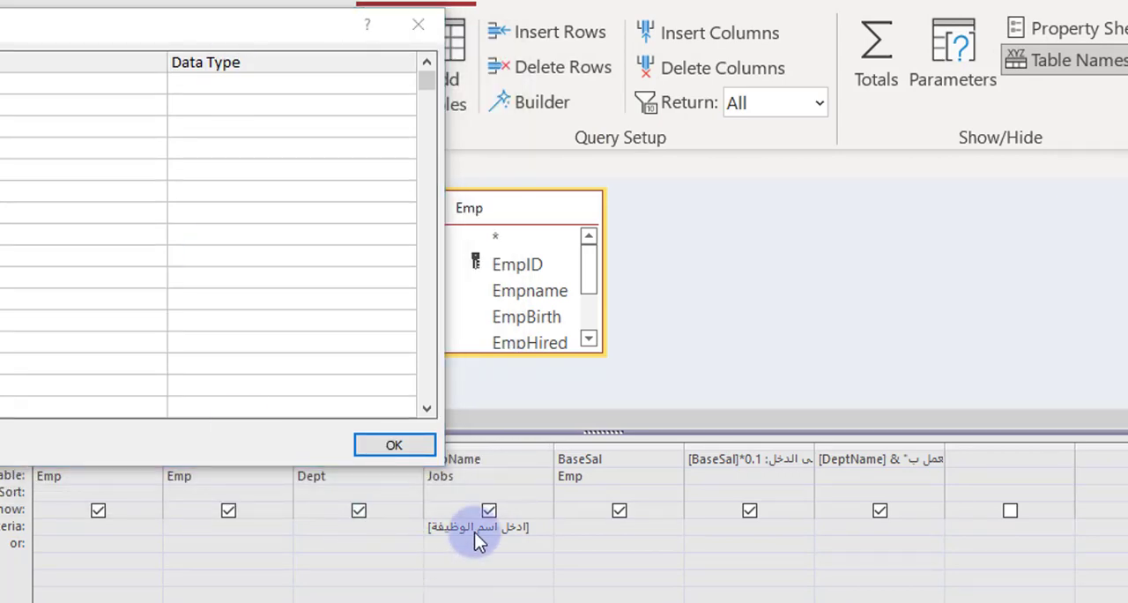
left_click(418, 25)
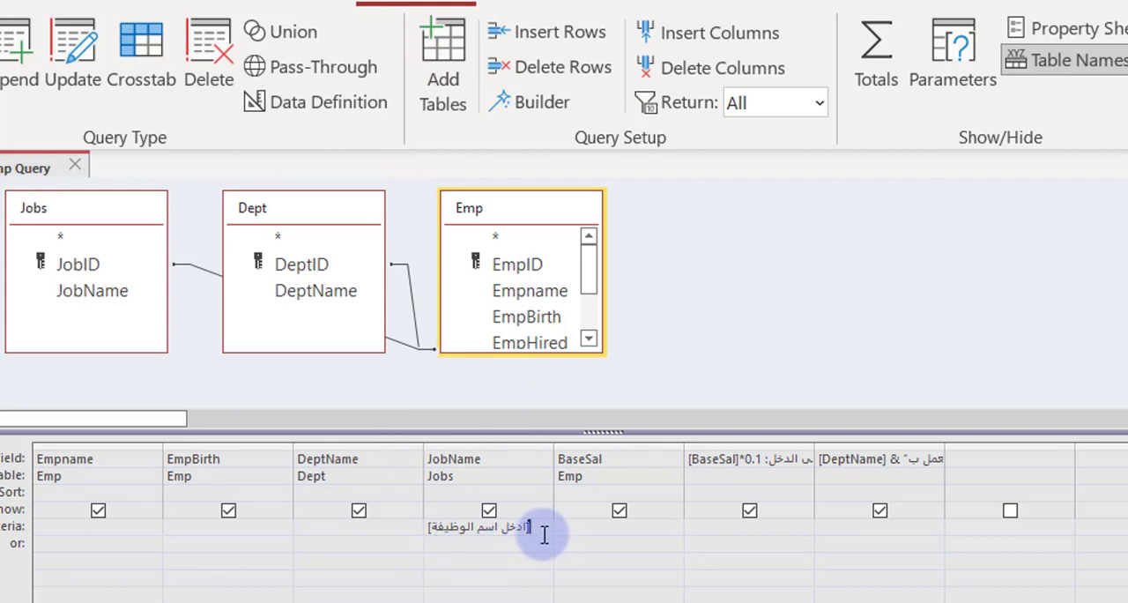
Step: Declare the JobName prompt [ادخل اسم الوظيفة] as a query parameter with the Short Text data type
left_click_drag(541, 524, 373, 511)
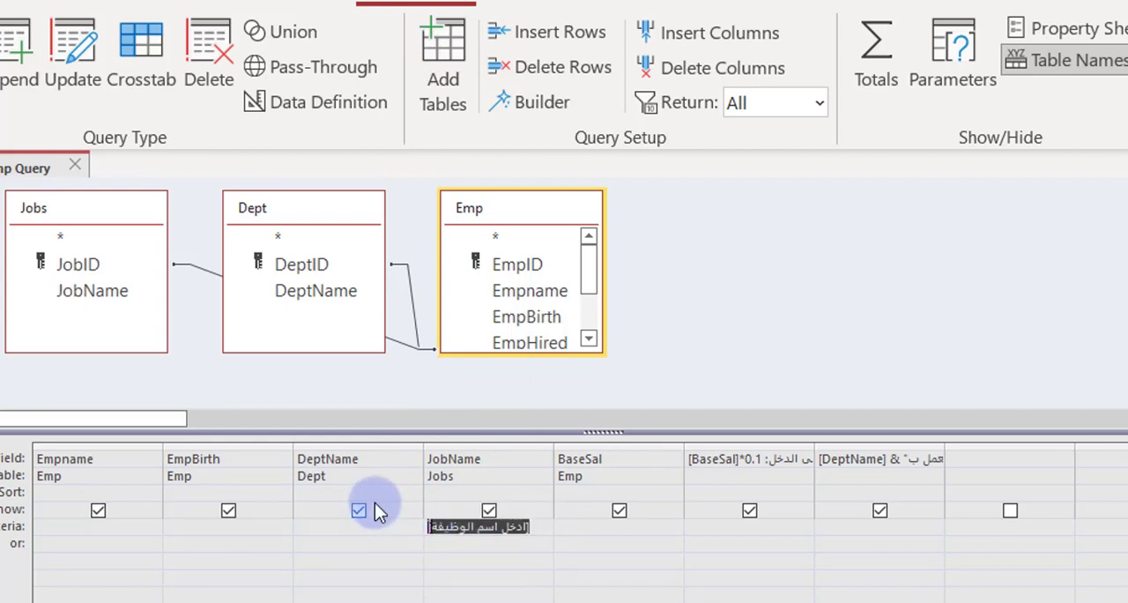
double_click(464, 527)
left_click(429, 529)
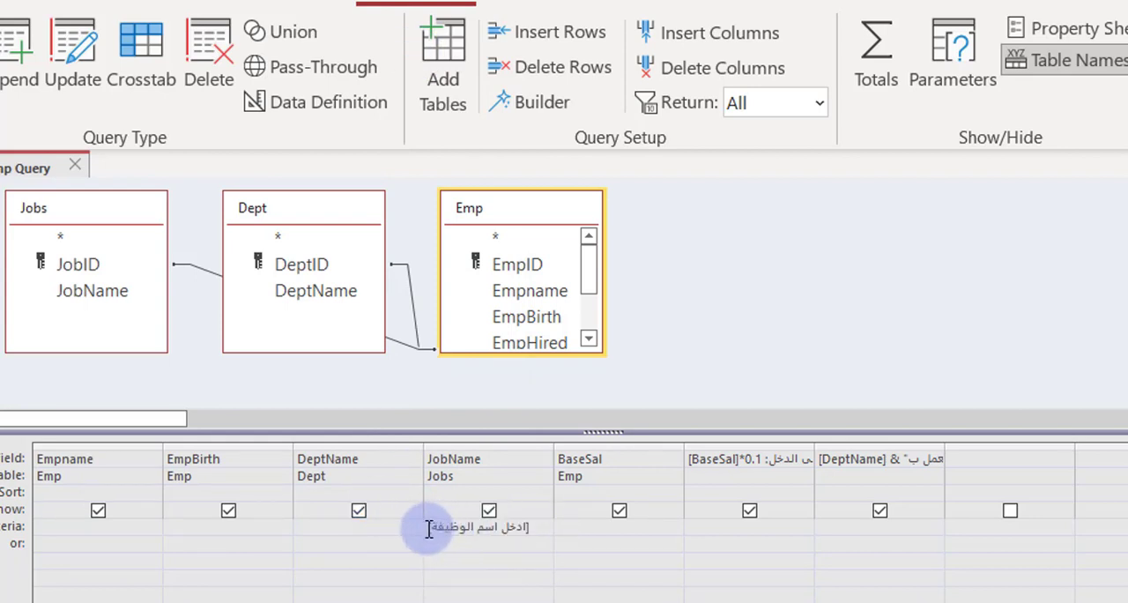
left_click_drag(537, 531, 410, 532)
key("ctrl+c")
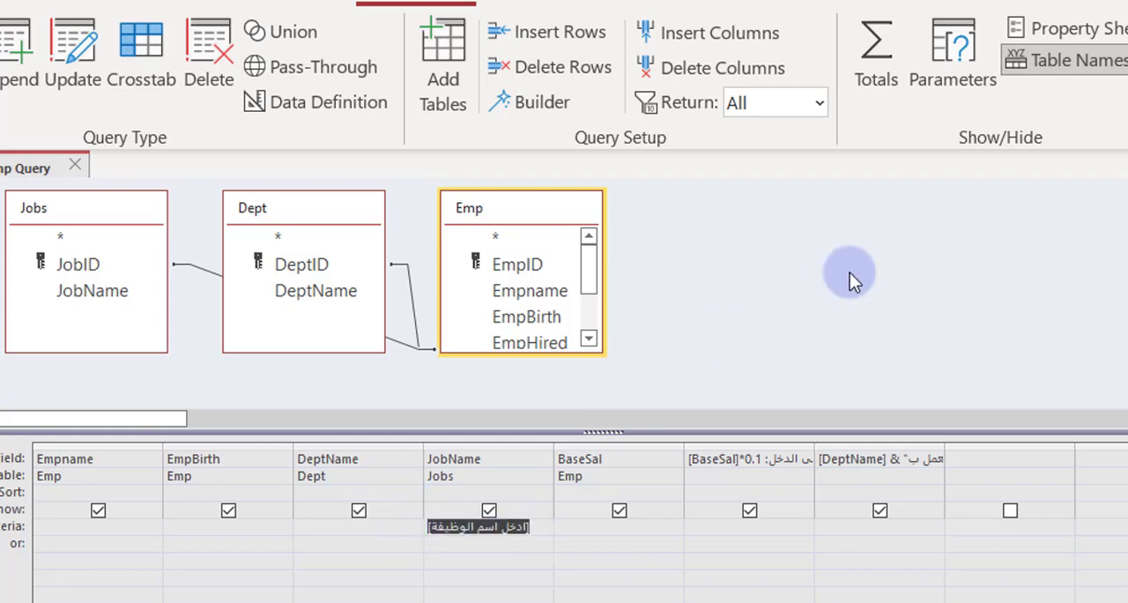
left_click(906, 54)
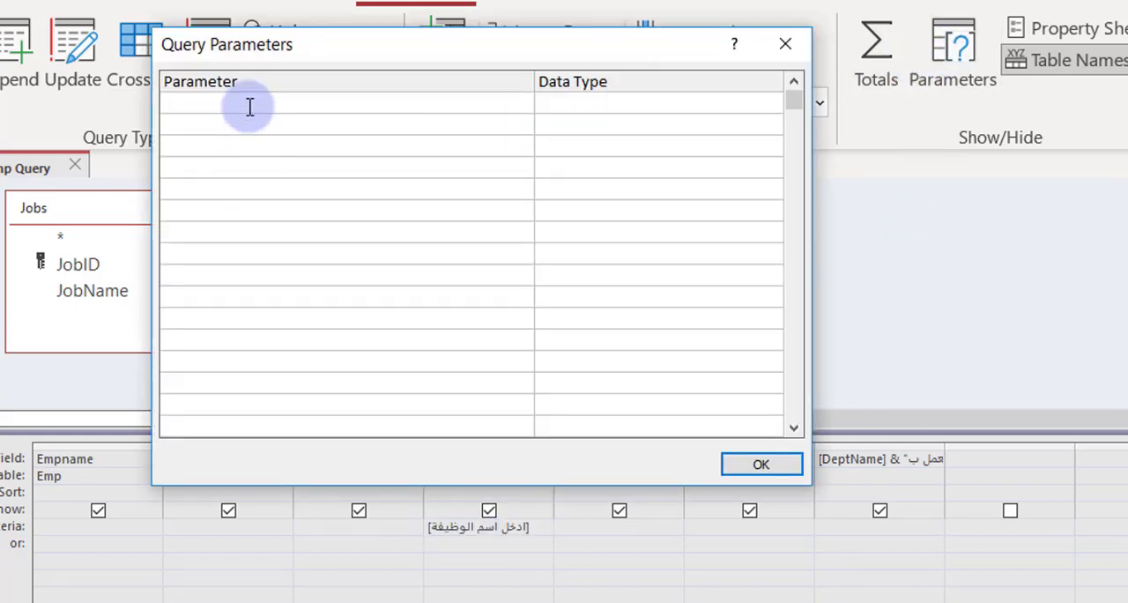
left_click(250, 107)
key("ctrl+v")
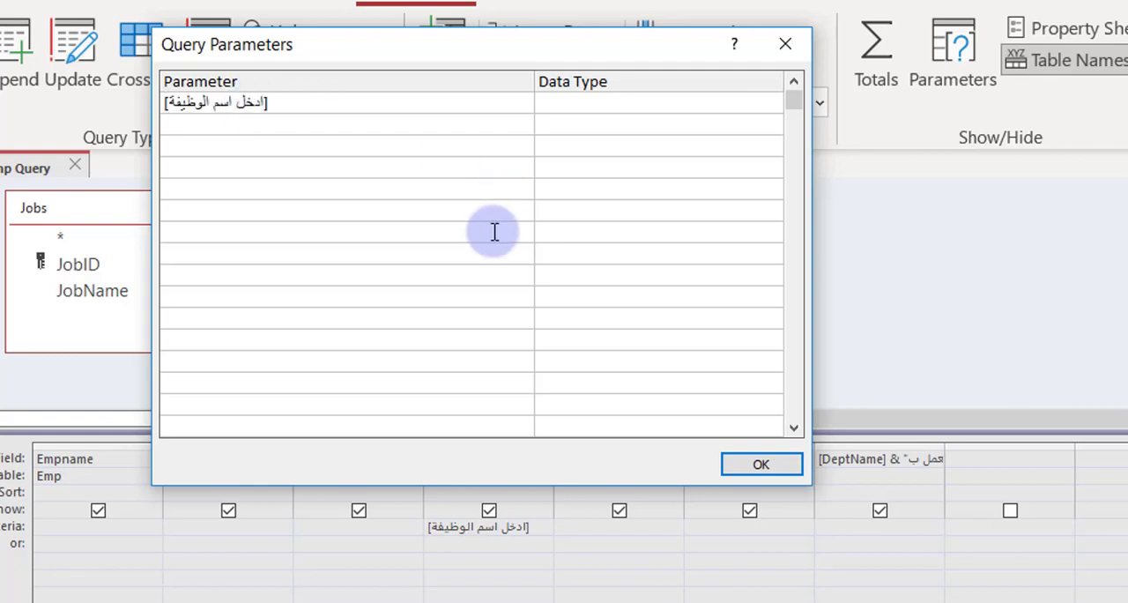
left_click(584, 111)
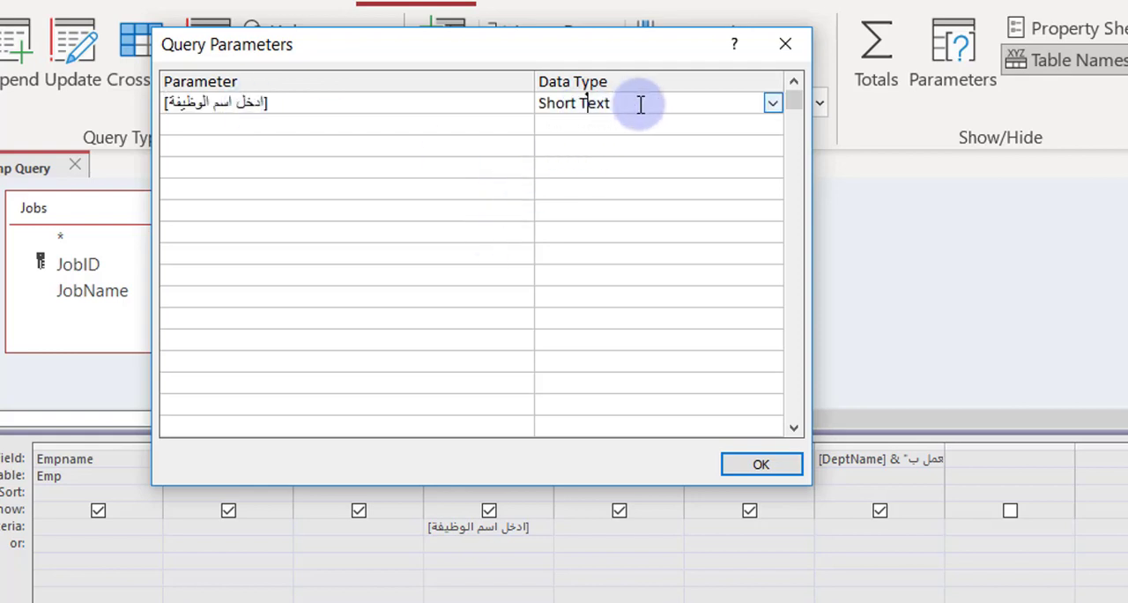
left_click(776, 463)
Step: Run the query with مهندس مدني as the job name parameter value and return to the query design
left_click(0, 57)
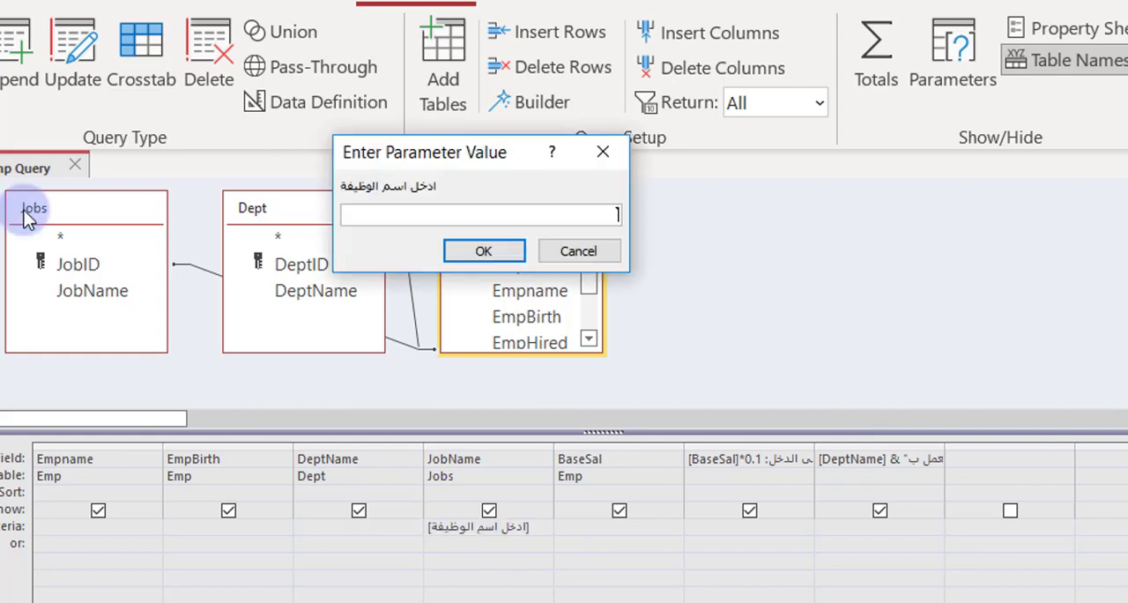
left_click(450, 212)
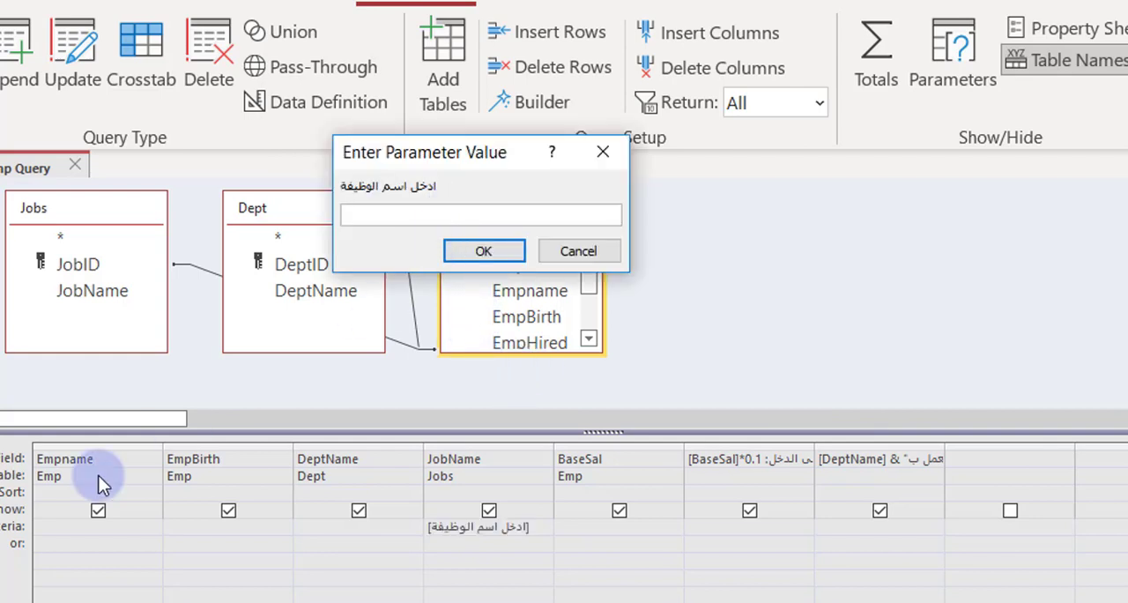
type("مهندس مدني")
left_click(483, 251)
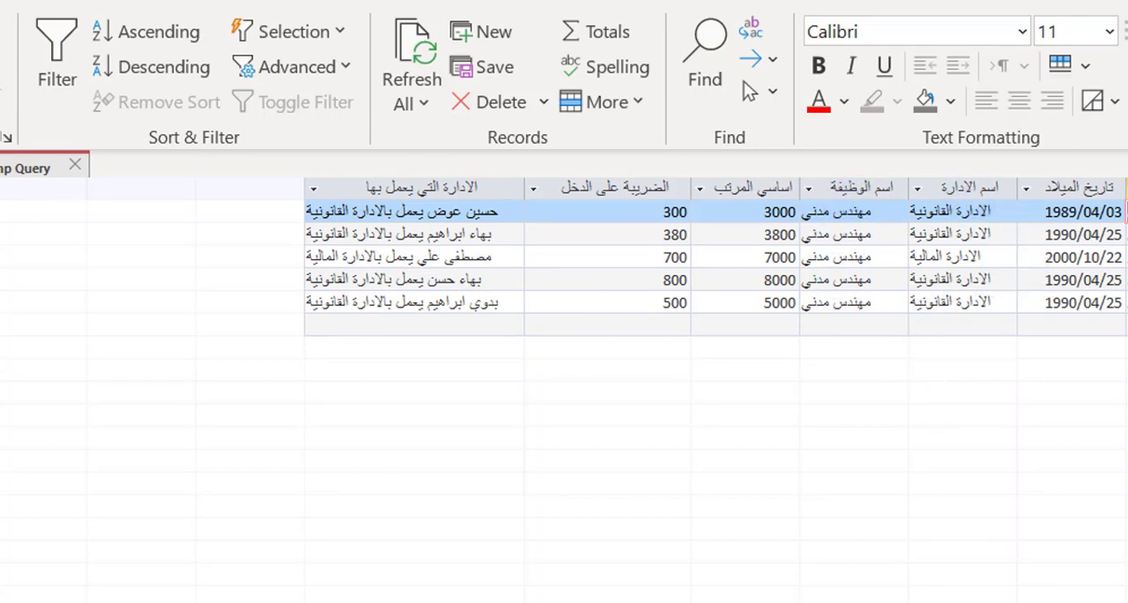
key("ctrl+period")
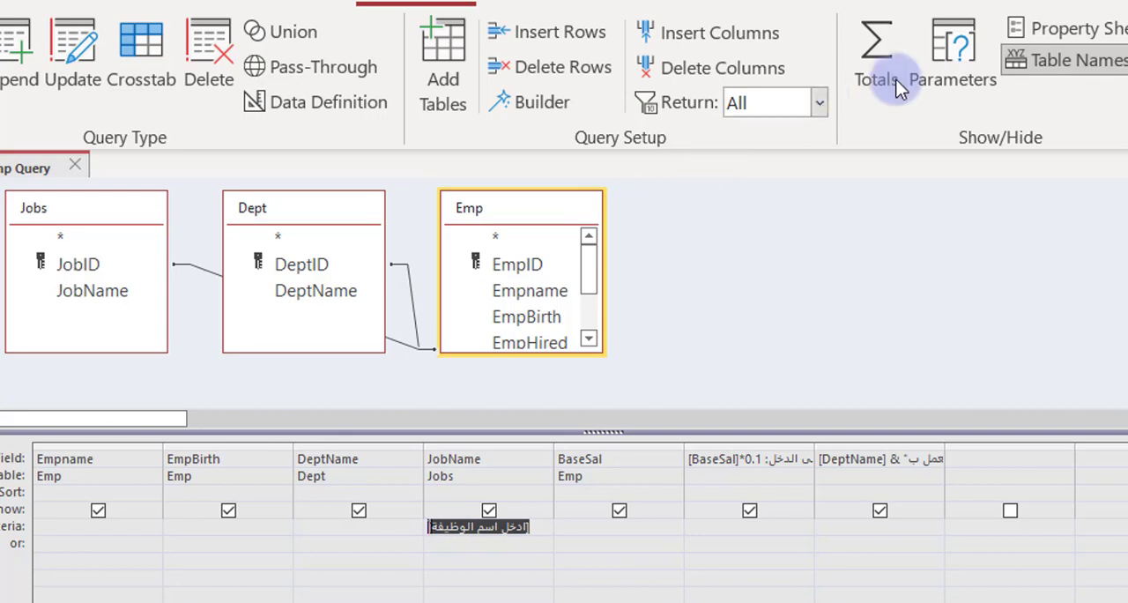
Step: Examine the data types available for the declared job name parameter without changing it
left_click(941, 62)
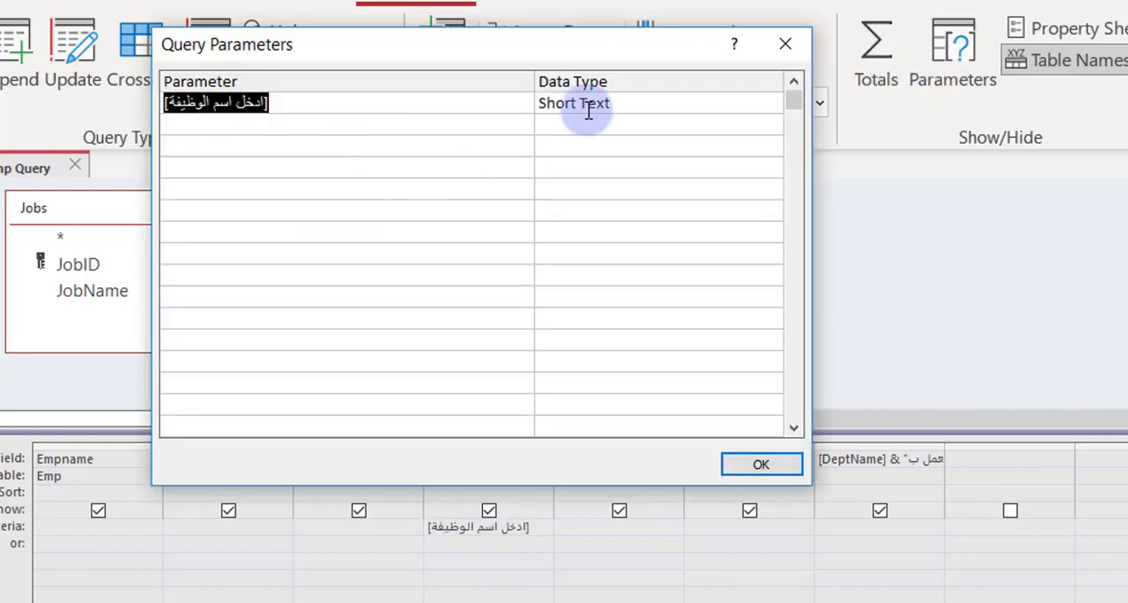
left_click(621, 103)
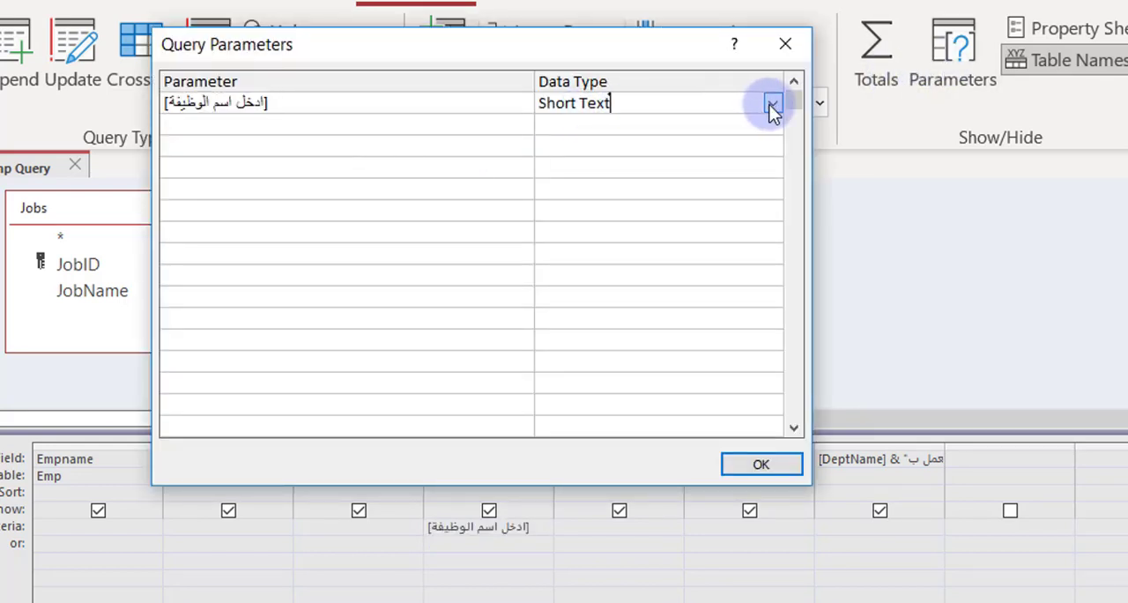
left_click(772, 103)
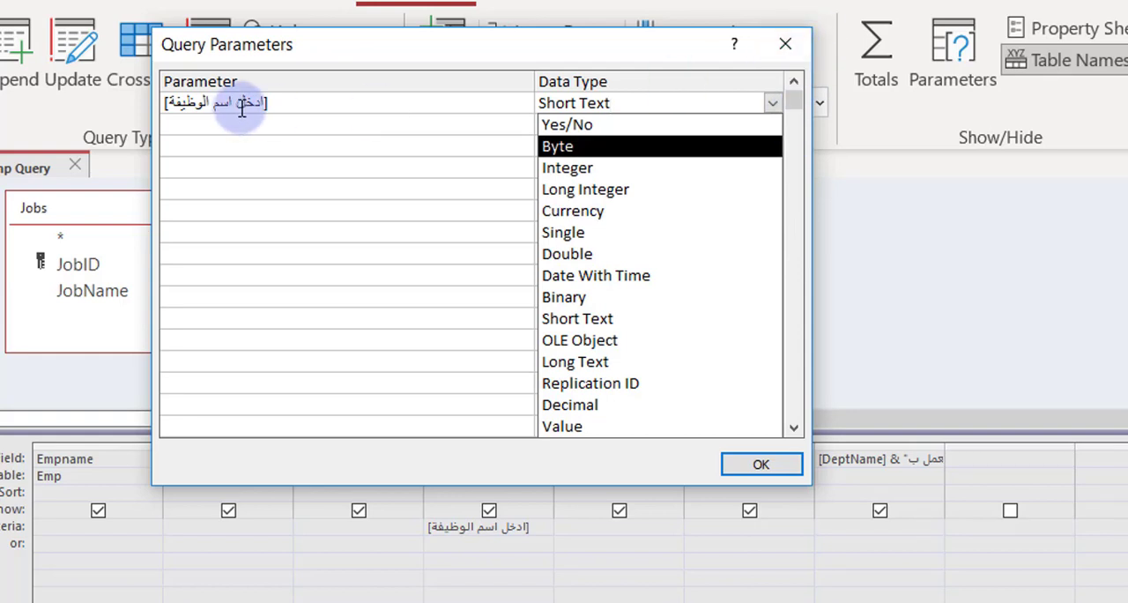
left_click(784, 46)
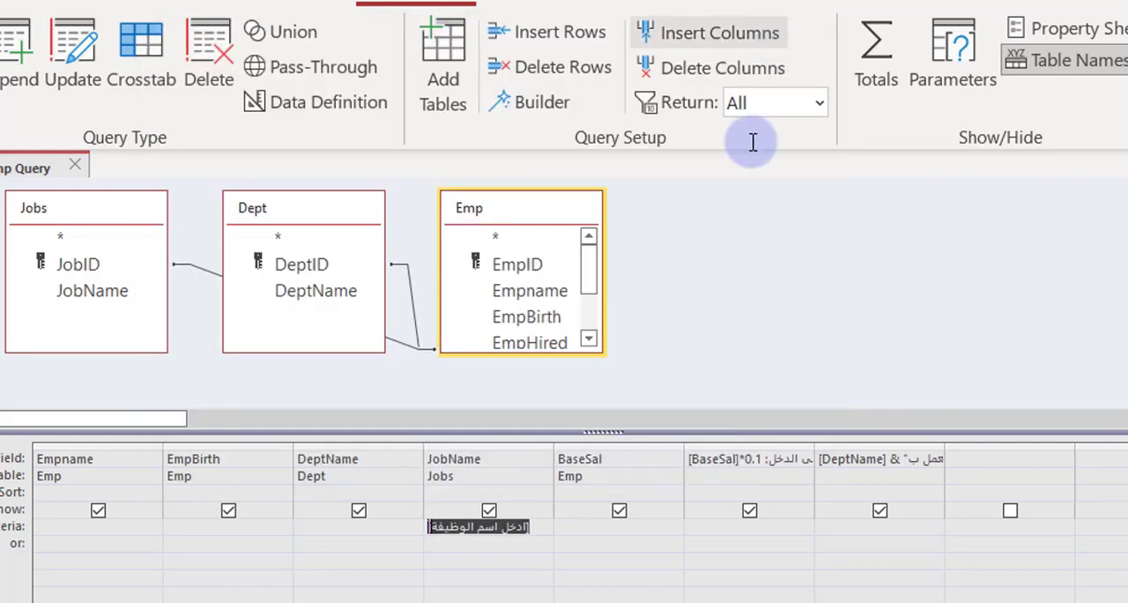
Step: Clear the JobName criterion and enter the parameter prompt [ادخل المرتب] as the BaseSal criterion
left_click(568, 527)
type("[ادخل المرتب")
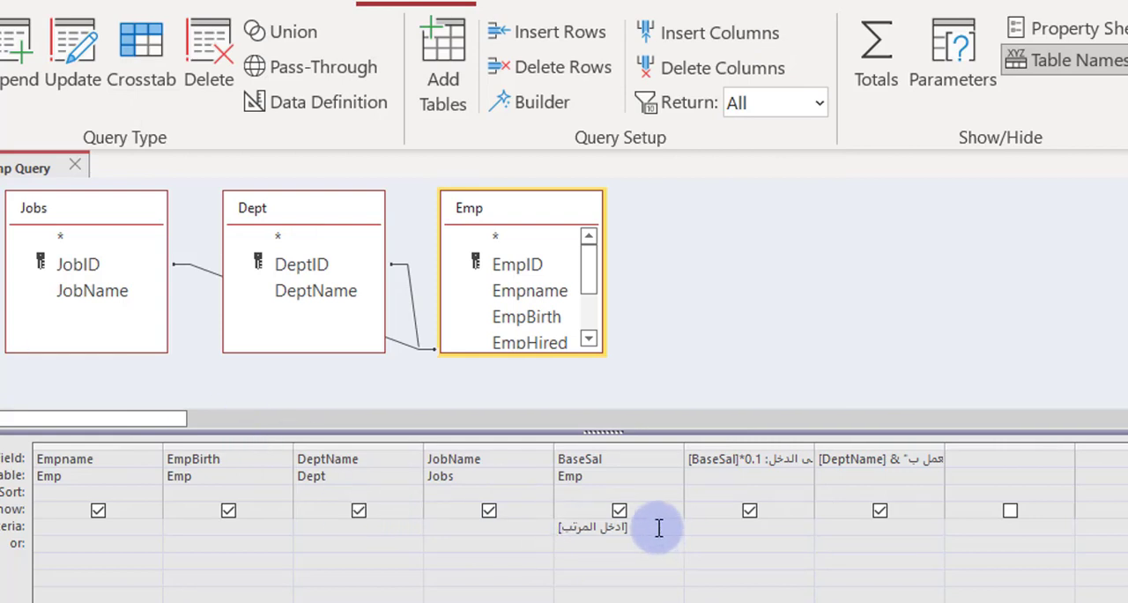
left_click(920, 79)
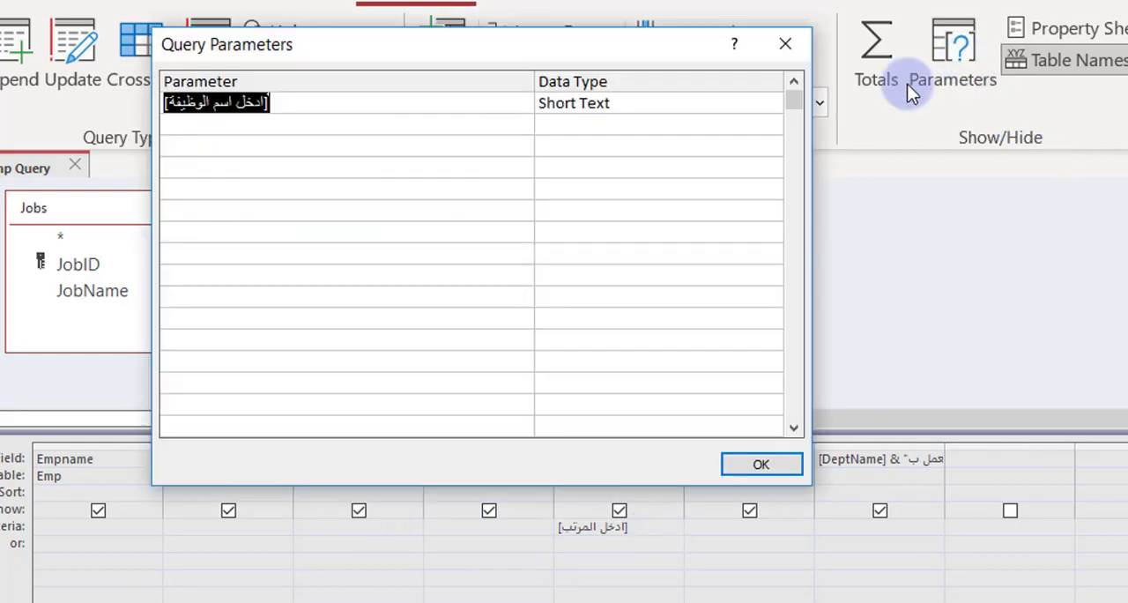
left_click(784, 44)
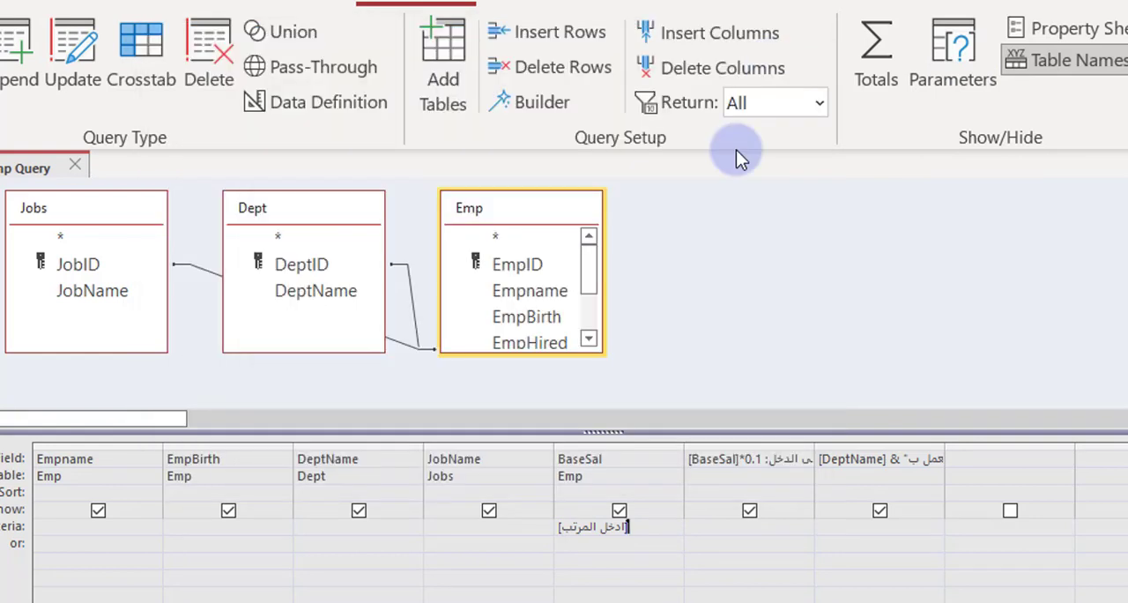
Step: Run the query to check its prompts, leaving the job name empty and cancelling the salary prompt
left_click(601, 525)
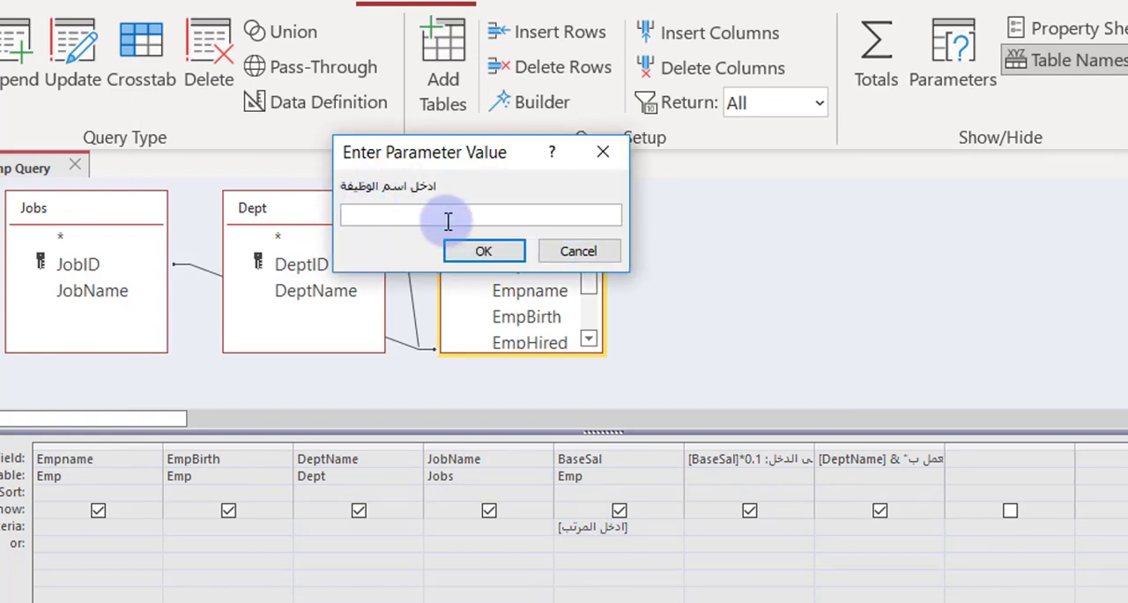
left_click(480, 251)
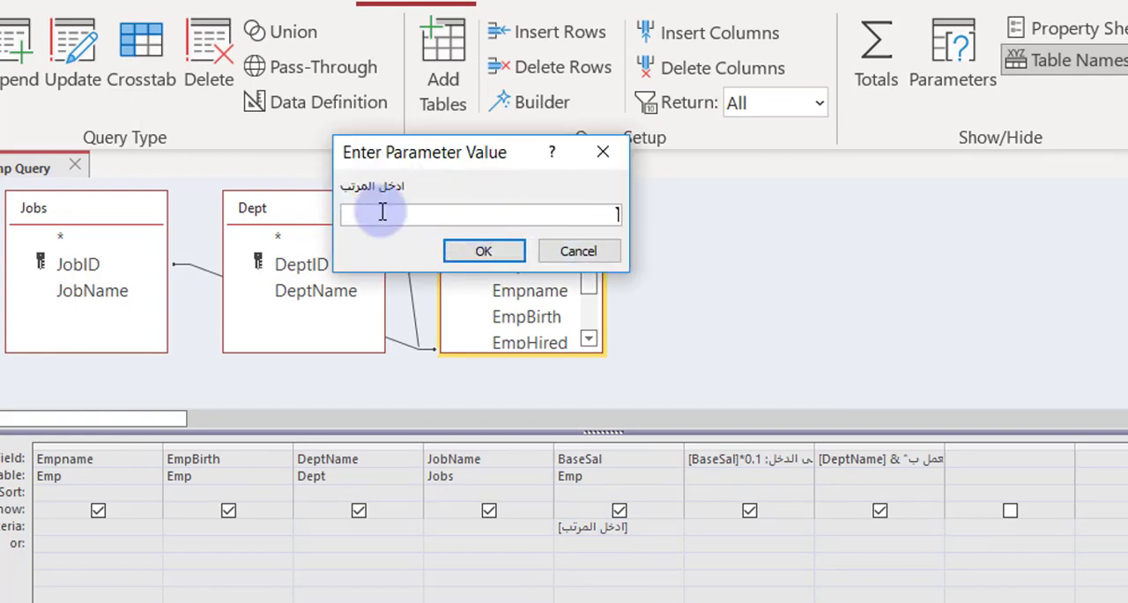
left_click(567, 256)
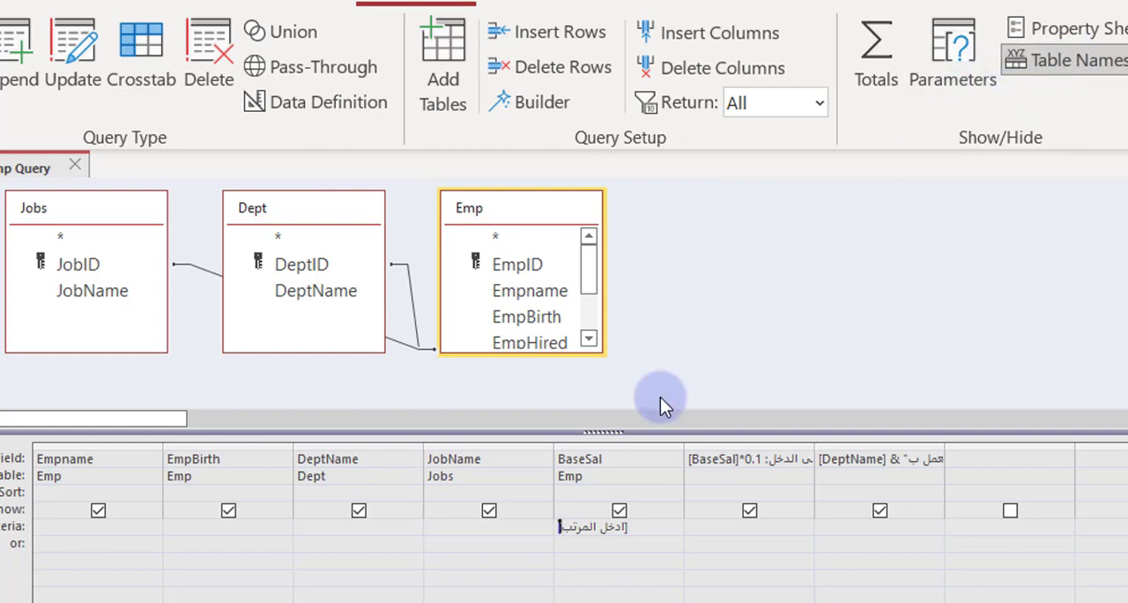
Step: Replace the declared job name parameter with [ادخل المرتب] and set its data type to Single
left_click(593, 529)
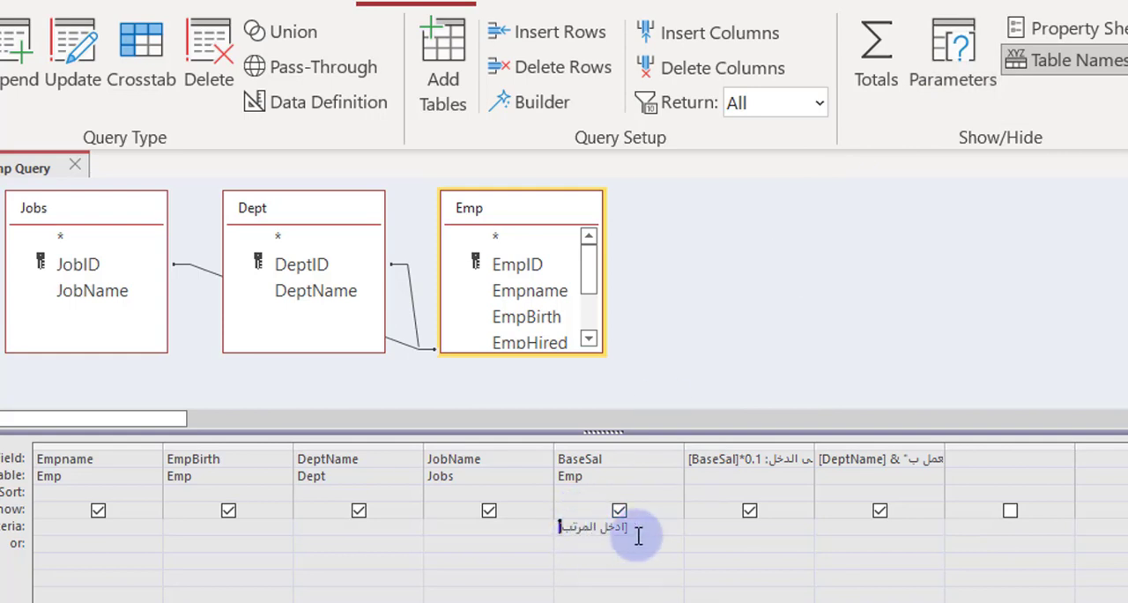
left_click_drag(624, 529, 441, 531)
key("ctrl+c")
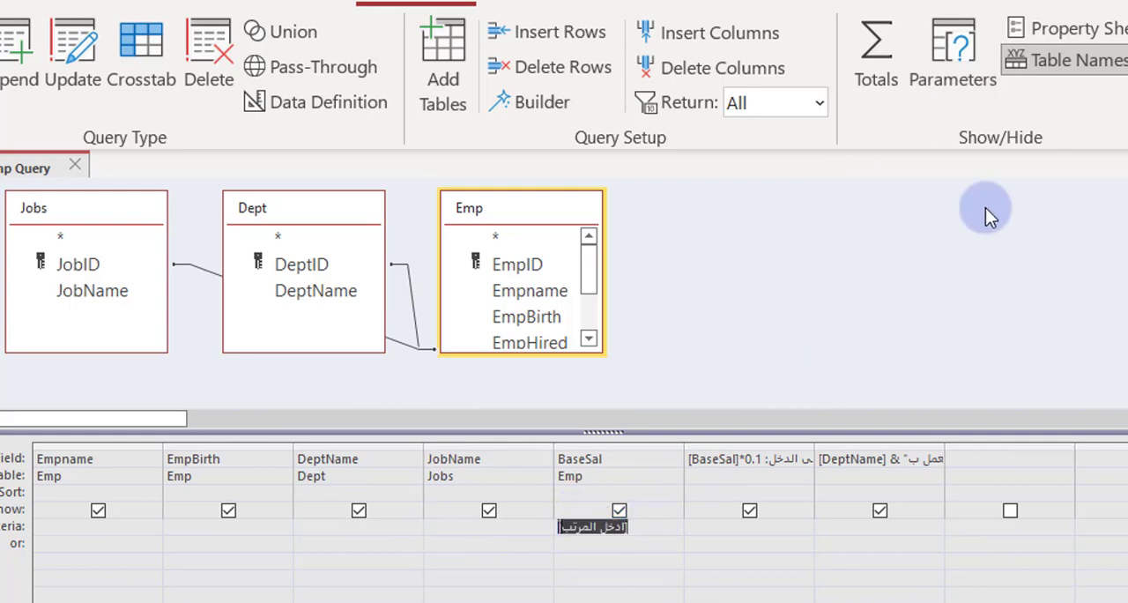
left_click(958, 61)
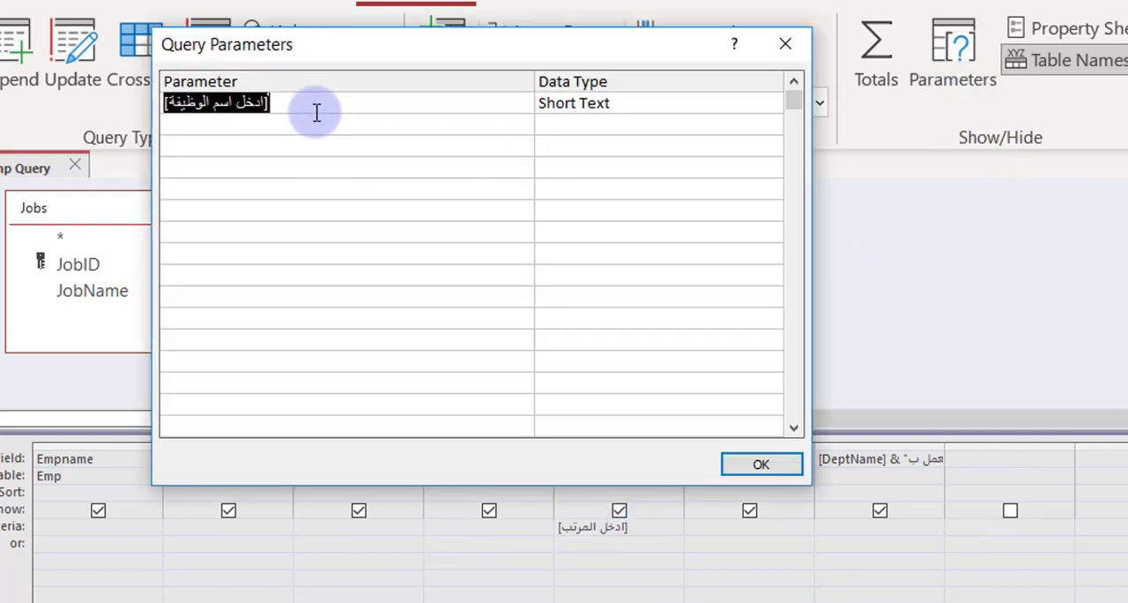
key("ctrl+v")
left_click(649, 106)
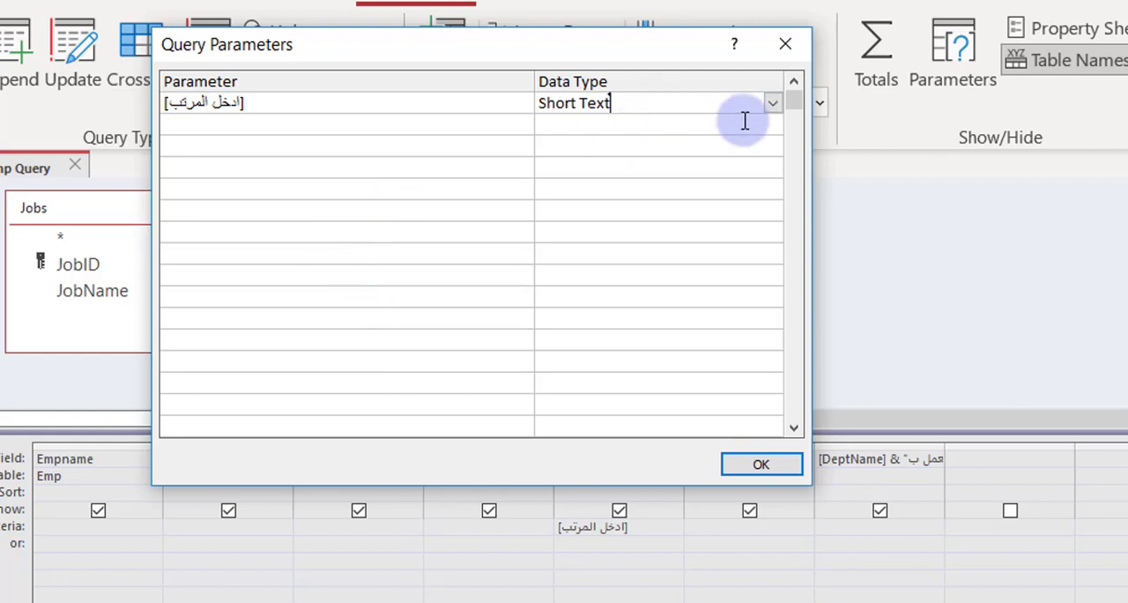
left_click(770, 104)
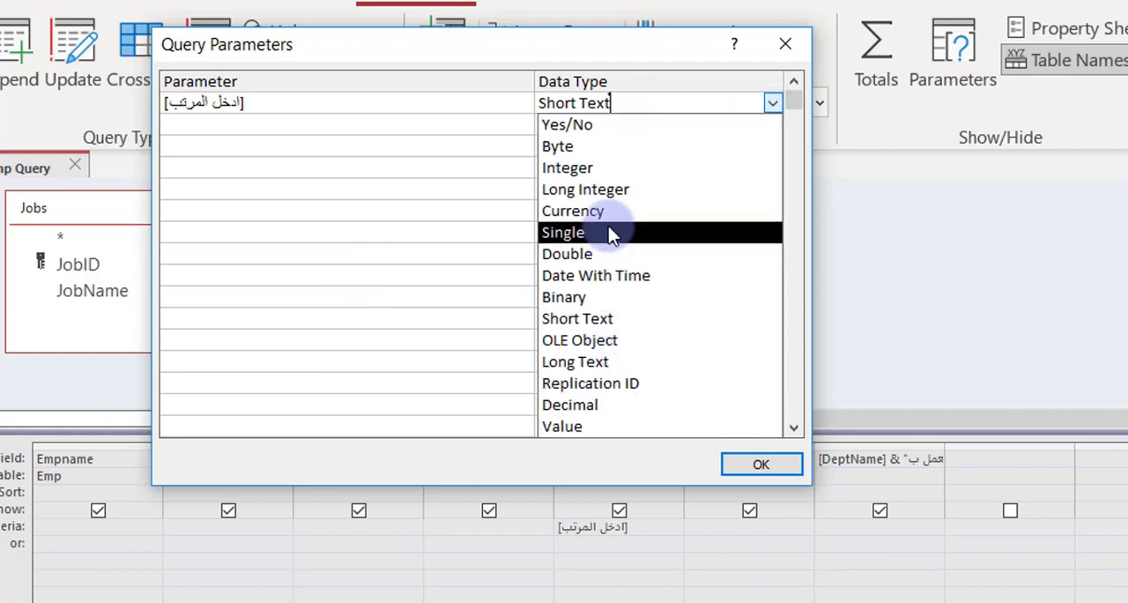
left_click(573, 232)
left_click(753, 462)
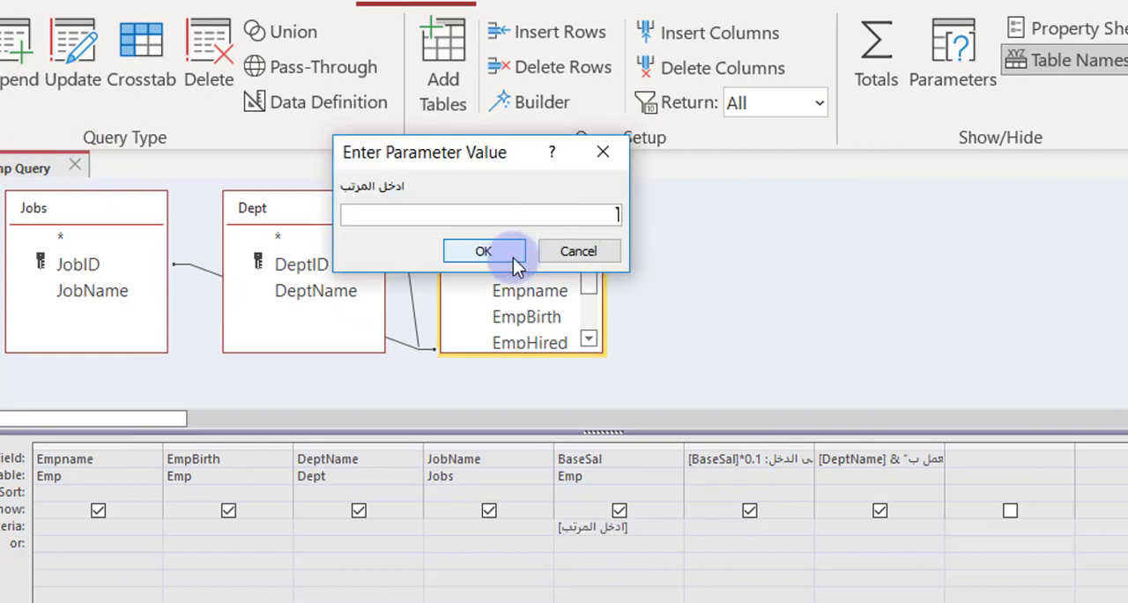
Step: Show the query results with 3000 as the salary parameter value
type("3000")
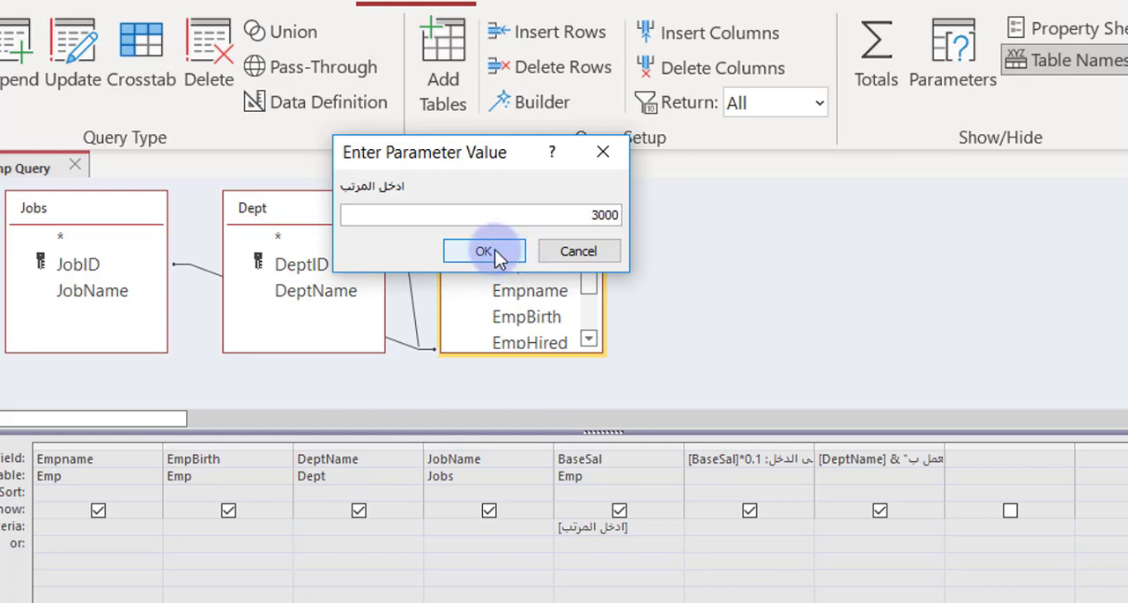
left_click(483, 251)
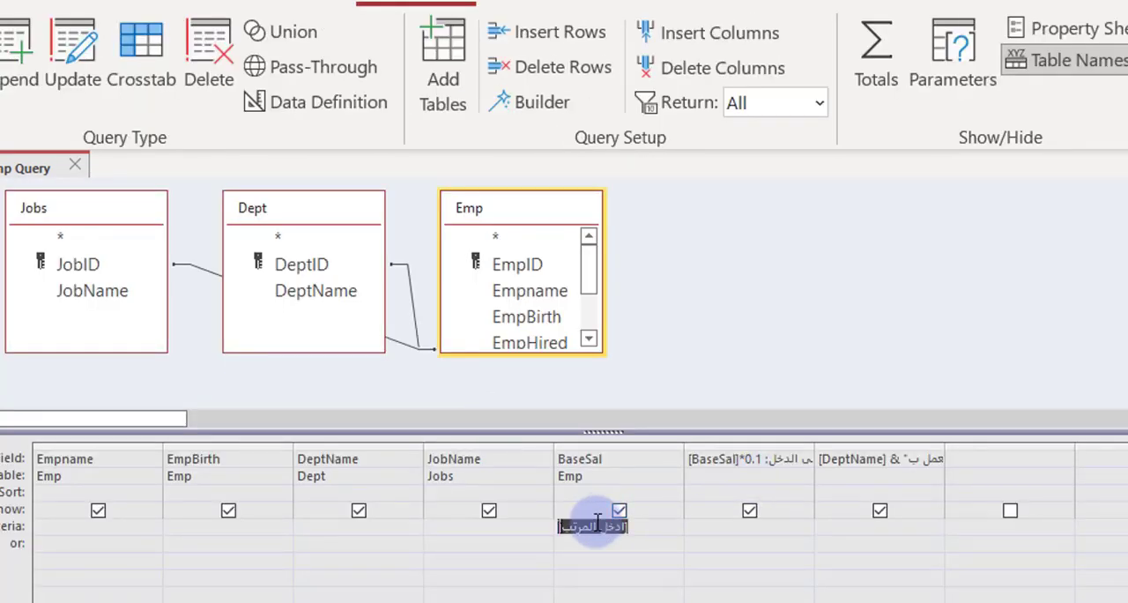
Step: Change the BaseSal criterion to return salaries greater than the [ادخل المرتب] parameter by adding the > operator
left_click(582, 528)
left_click(641, 531)
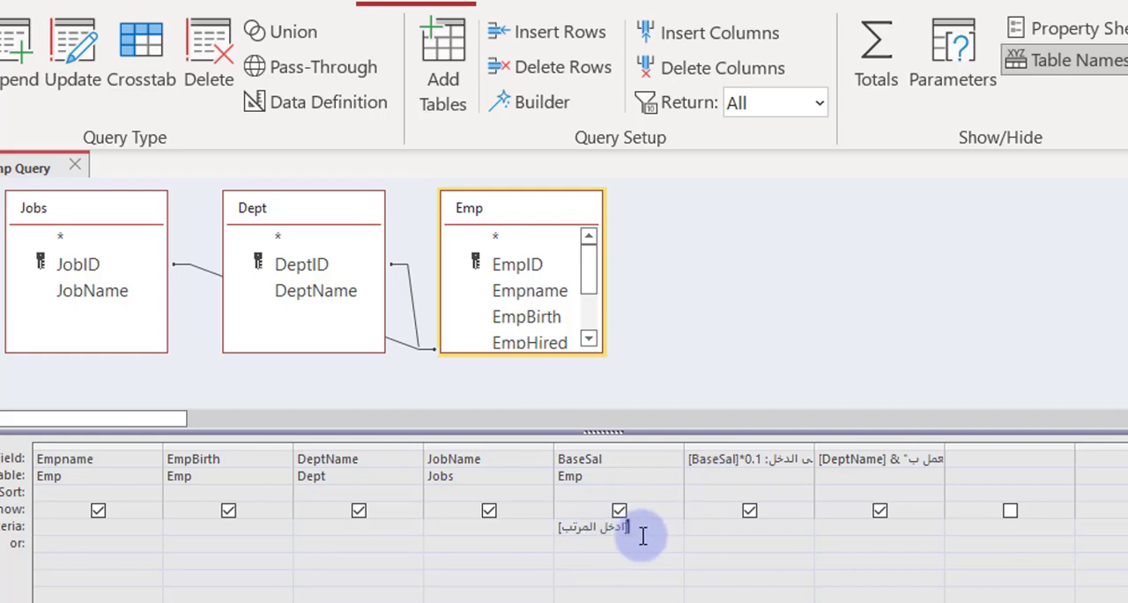
left_click(560, 526)
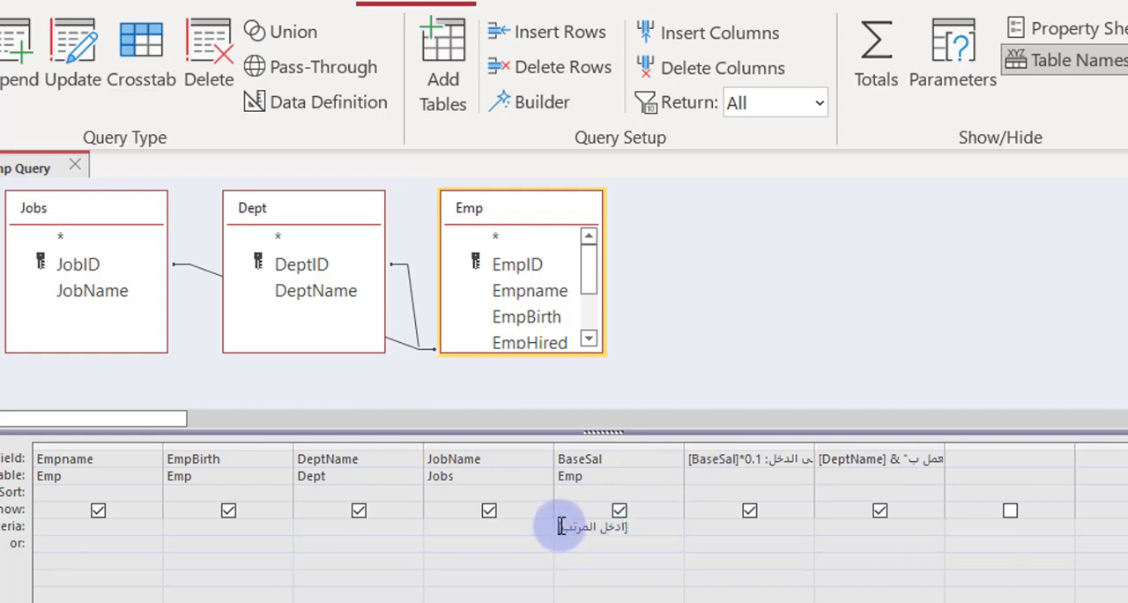
type(">")
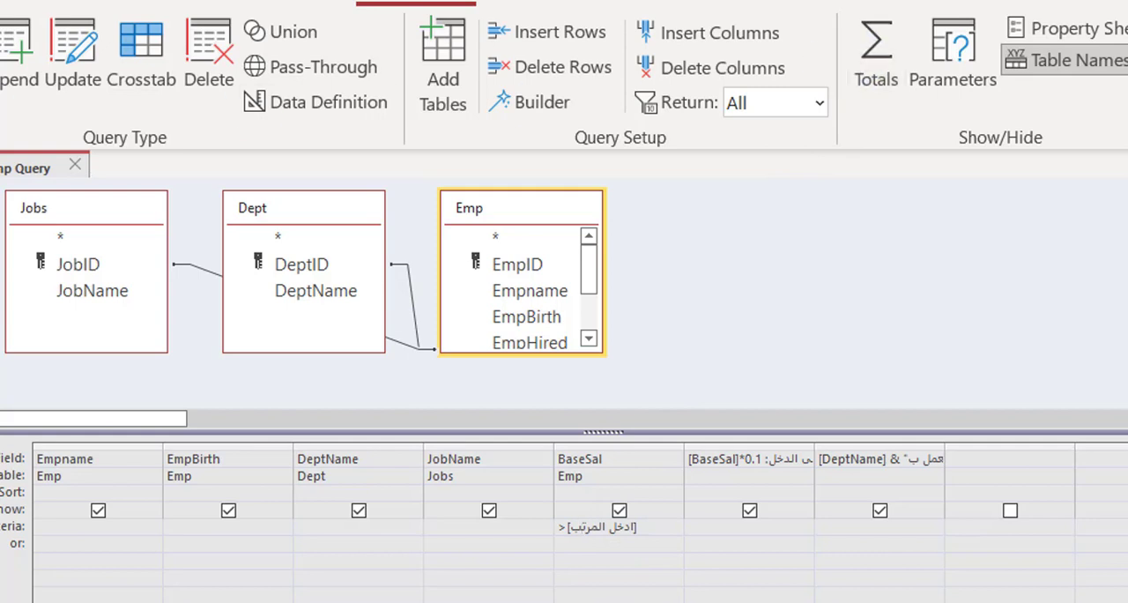
Step: Run the query with 3000 as the salary parameter value and return to the query design
type("3000")
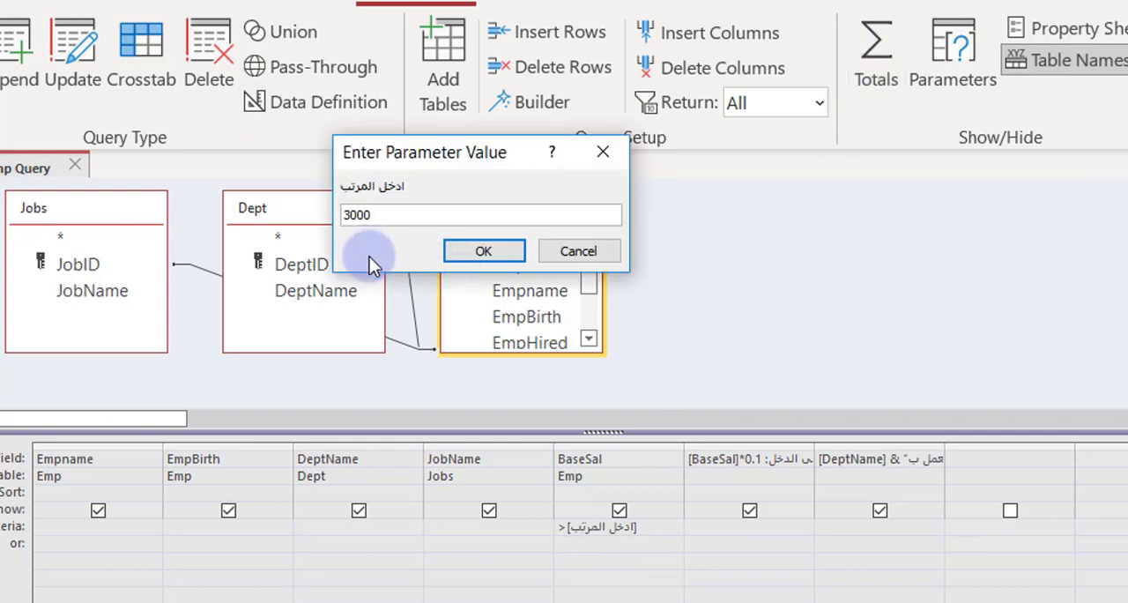
left_click(482, 246)
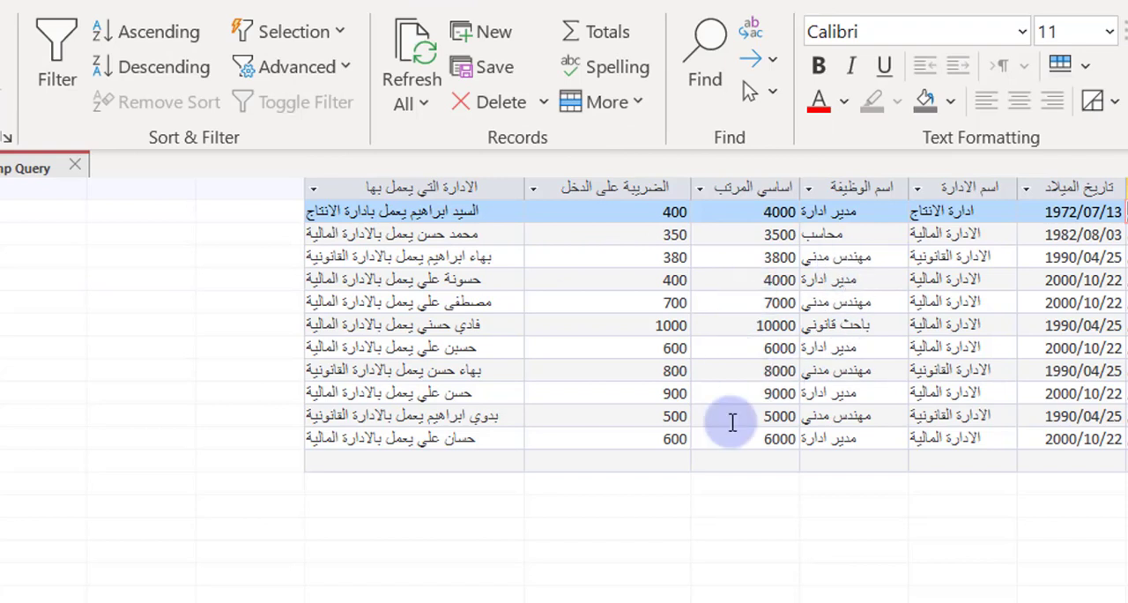
left_click(1, 54)
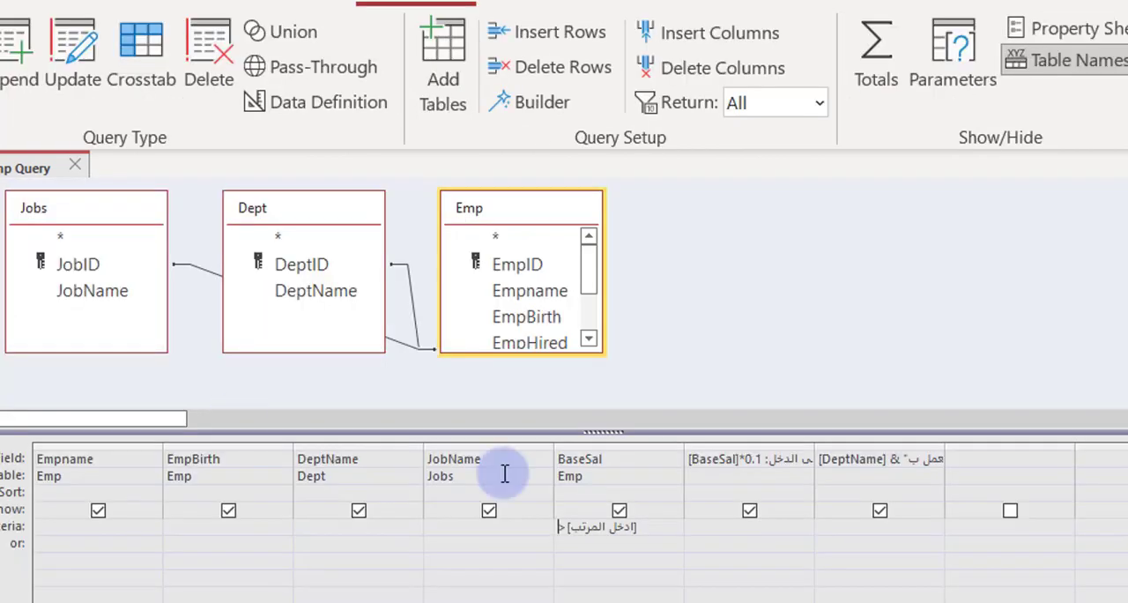
Step: Change the BaseSal criterion's operator to >= so it includes salaries equal to the [ادخل المرتب] parameter
left_click(568, 526)
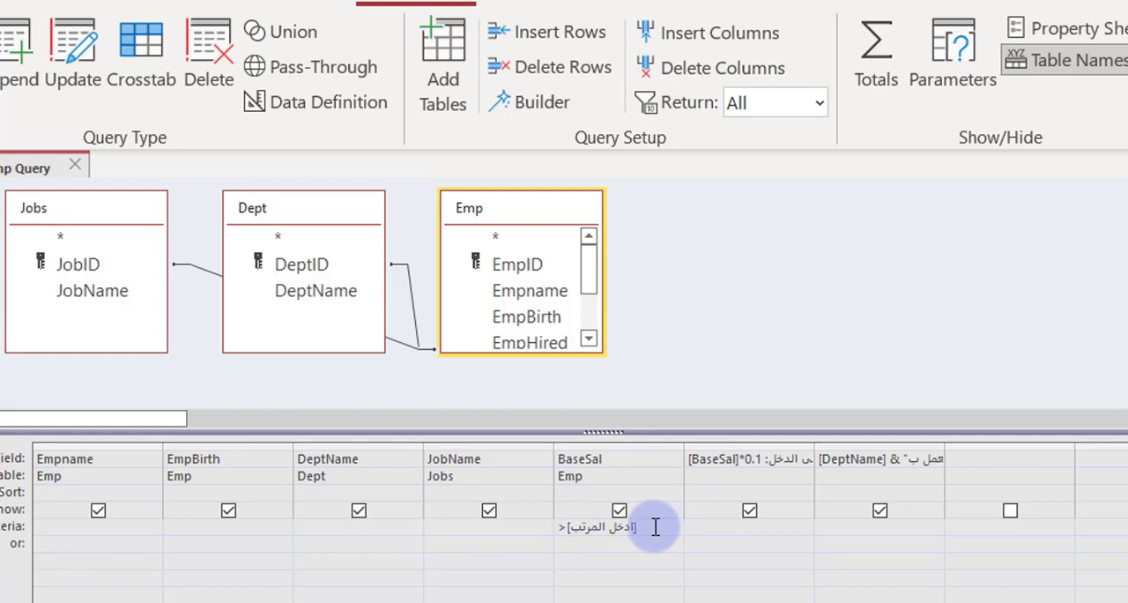
key("BackSpace")
type(">")
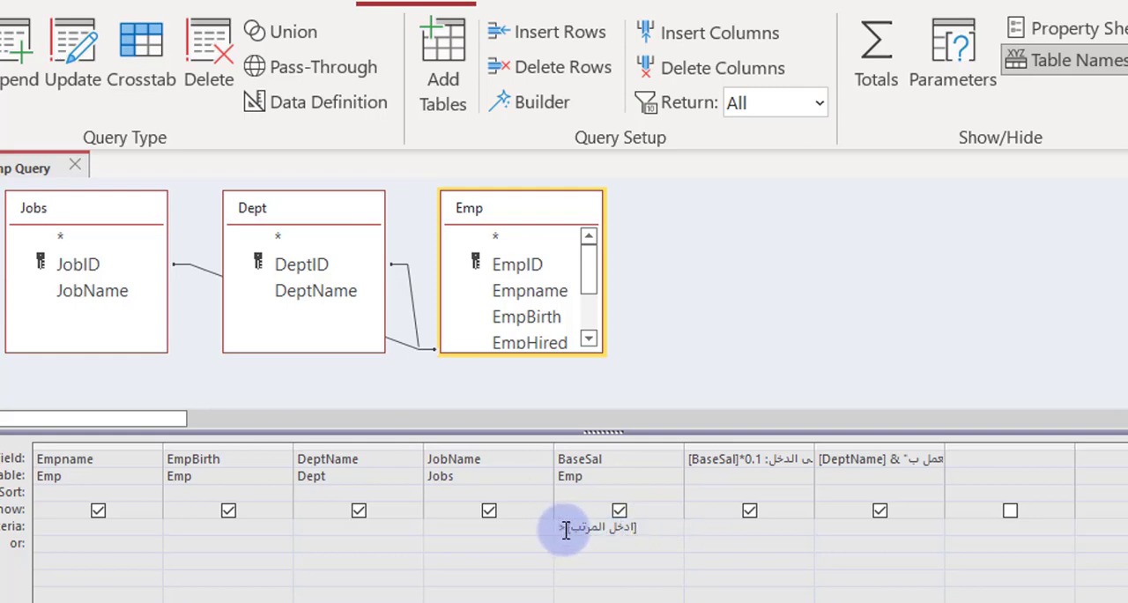
type("=")
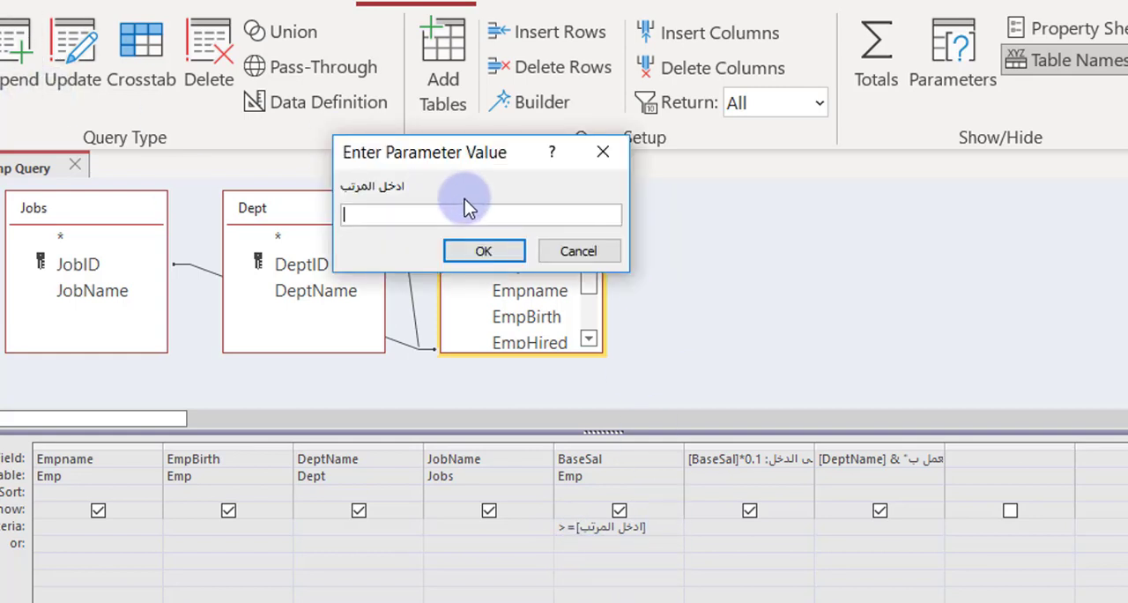
type("3000")
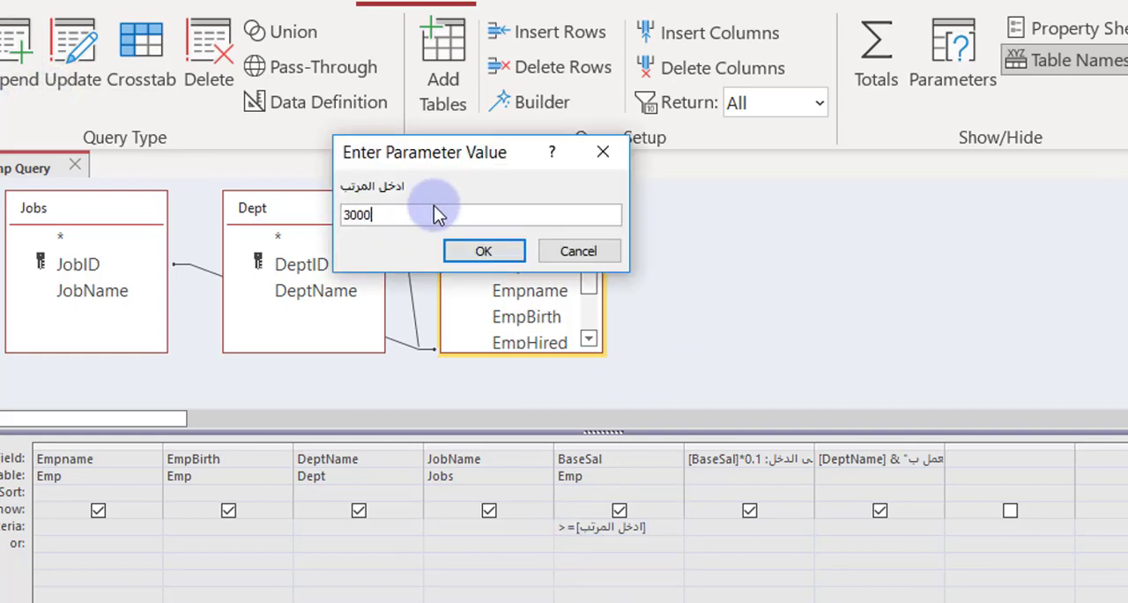
Step: Test the greater-than-or-equal criterion with 3000 as the salary parameter value, and return to the query design
left_click(511, 251)
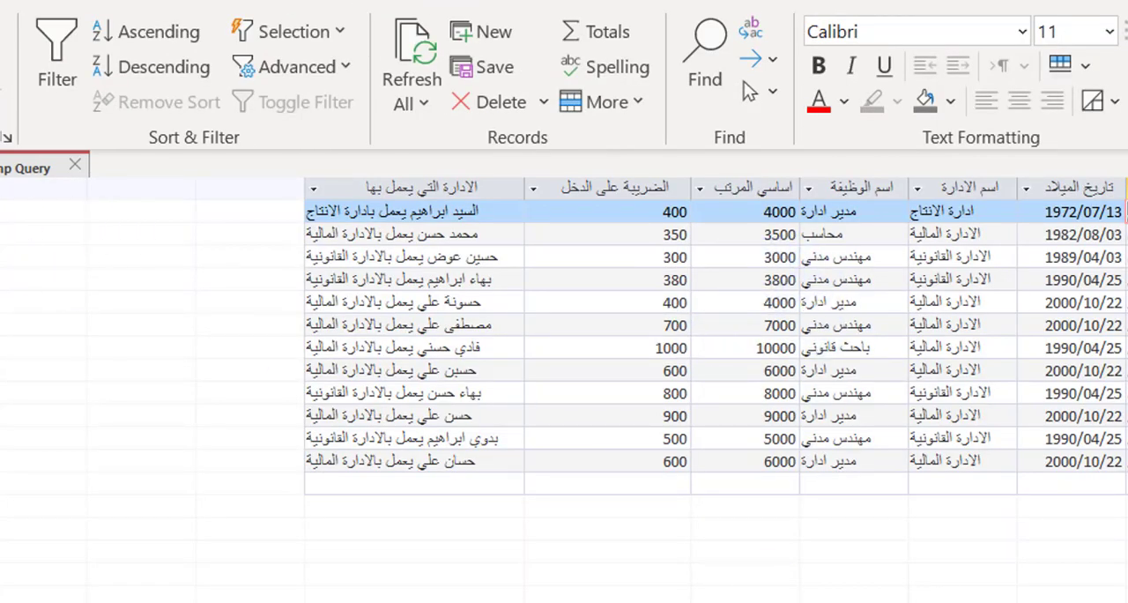
key("ctrl+period")
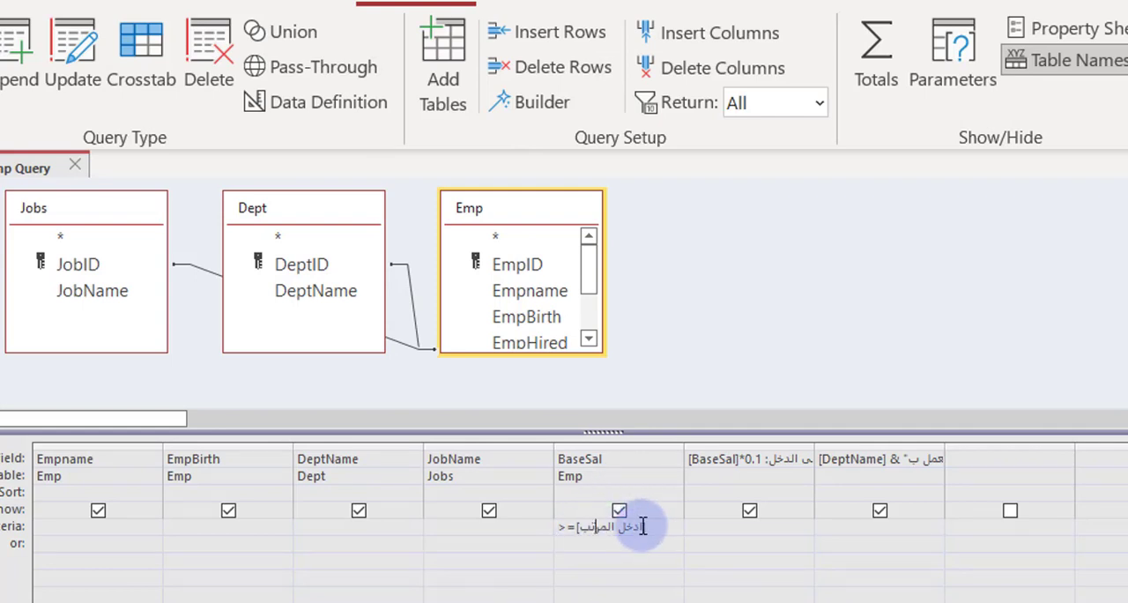
Step: Check the declared query parameter's data type, and try running the query with the text تنتري يرس as the salary value
left_click(942, 60)
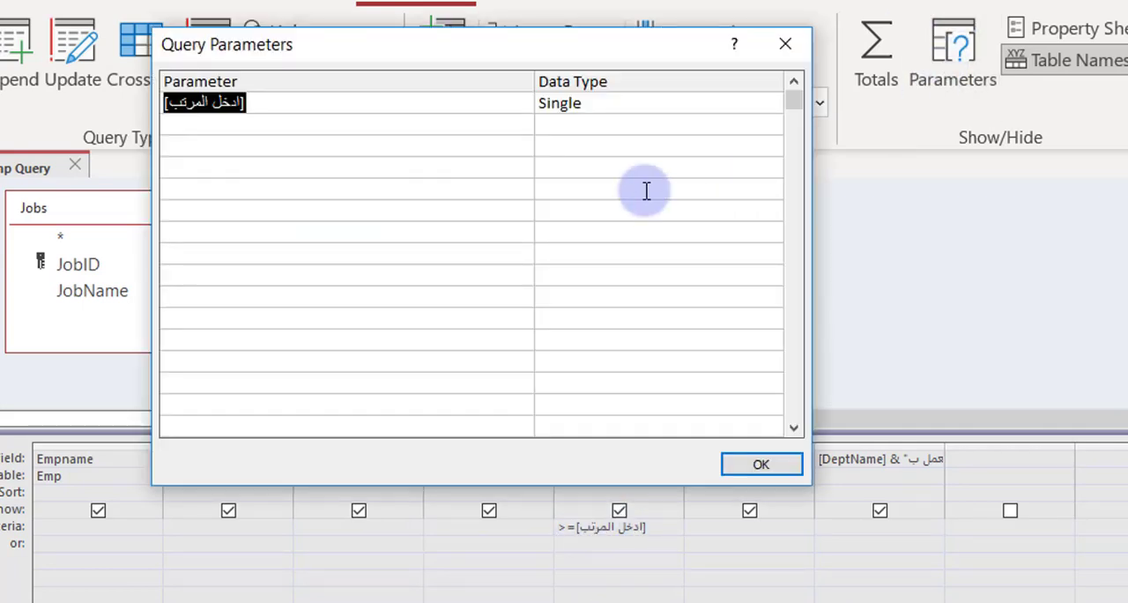
left_click(797, 46)
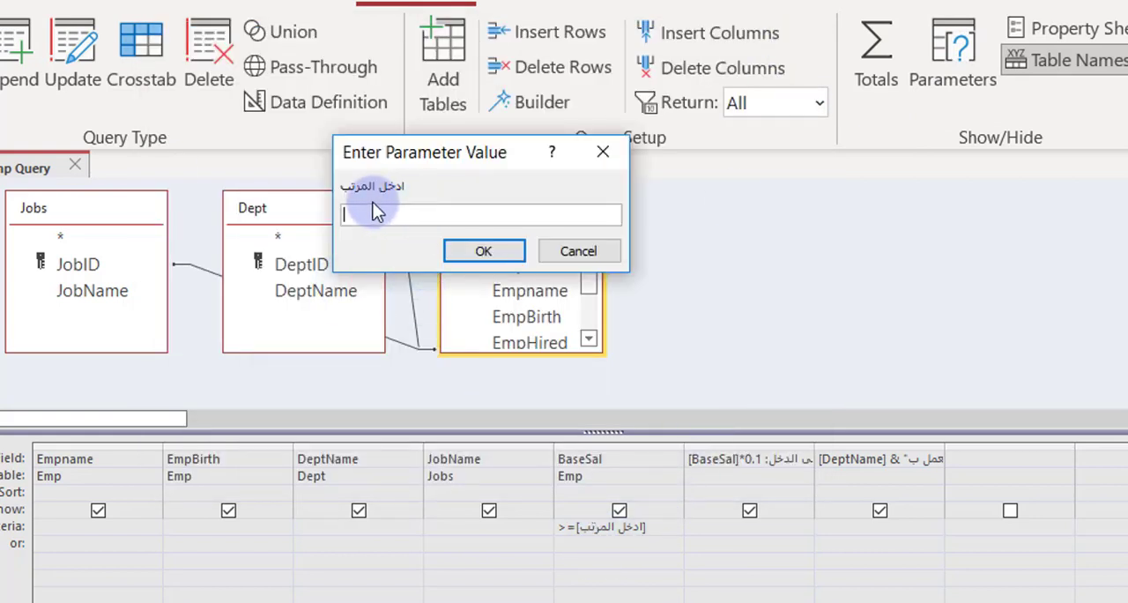
type("تنتري برس")
left_click(455, 253)
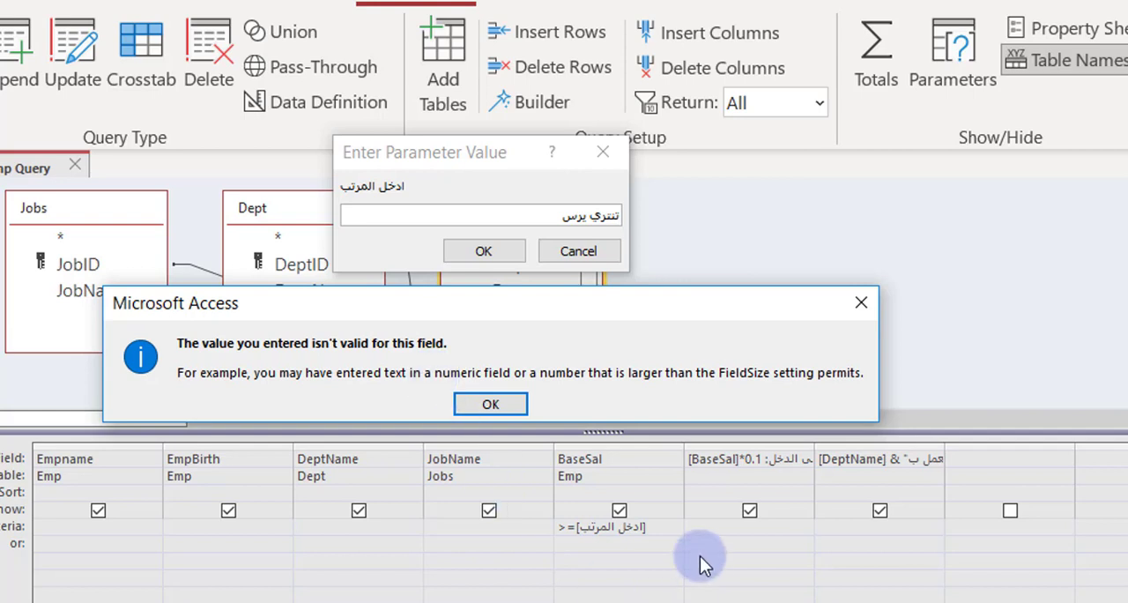
Step: Show the query results with 2000 as the salary parameter value
left_click(499, 411)
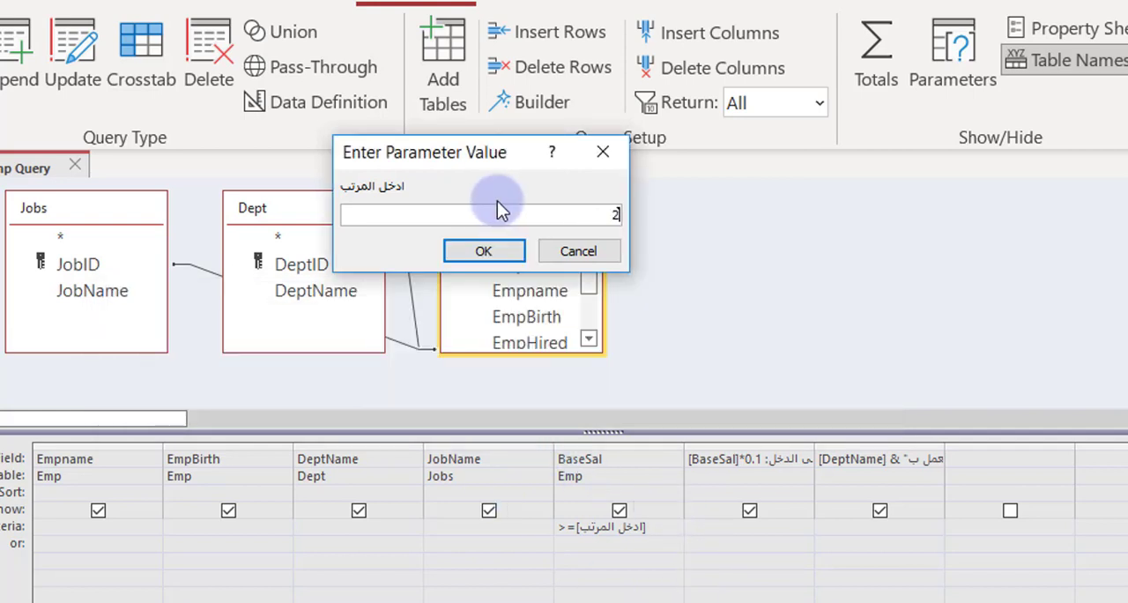
type("2000")
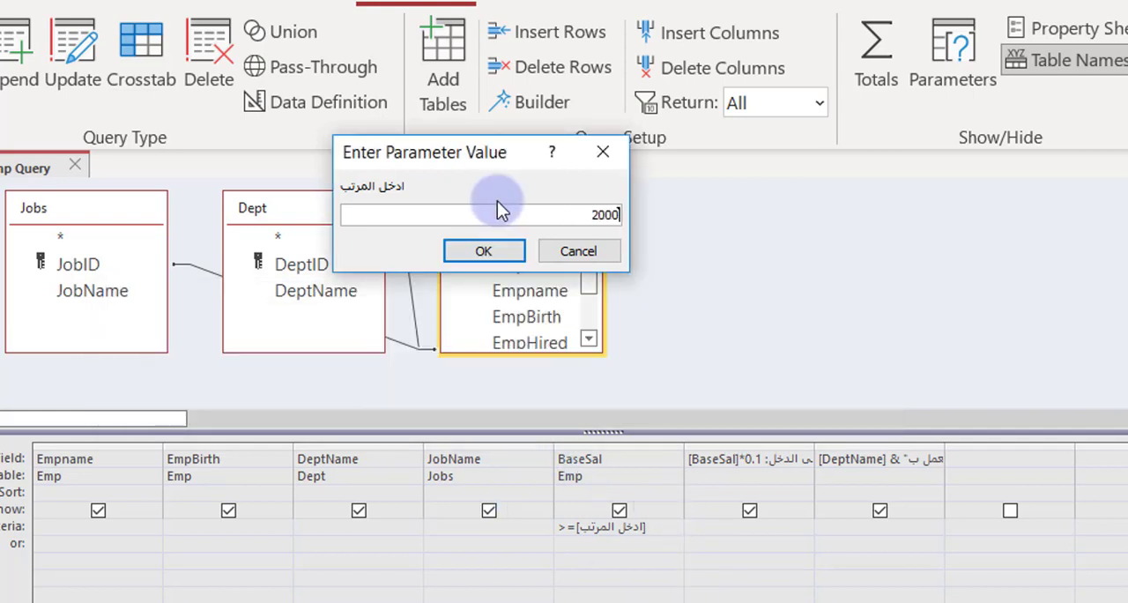
left_click(466, 251)
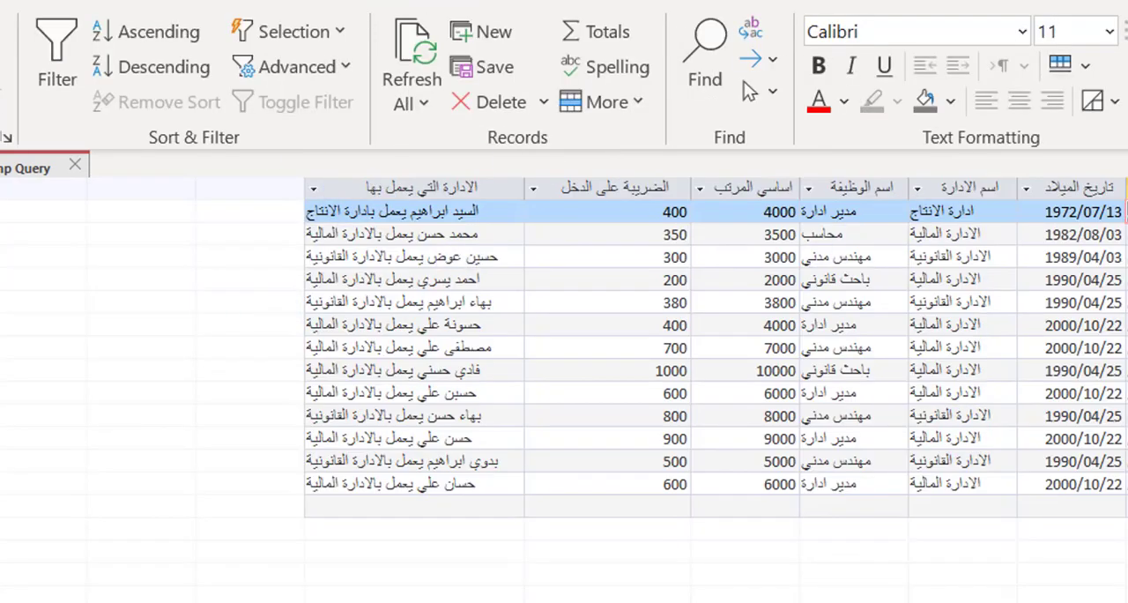